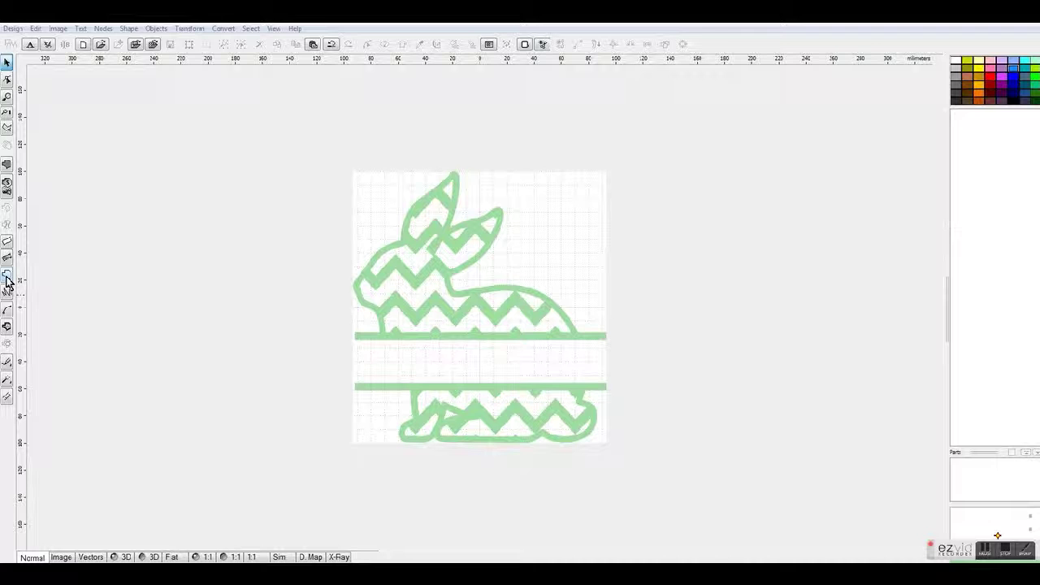
Start a single-stitch outline on the bunny's lower half, curving it from the lower bar down the front leg and around the front paw.
click(7, 279)
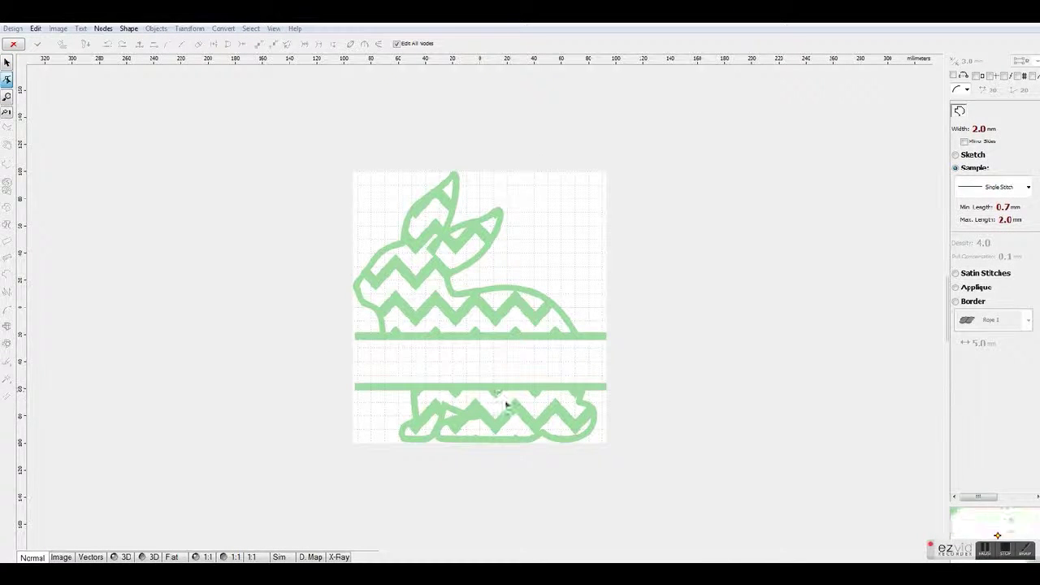
scroll(463, 407, up, 2)
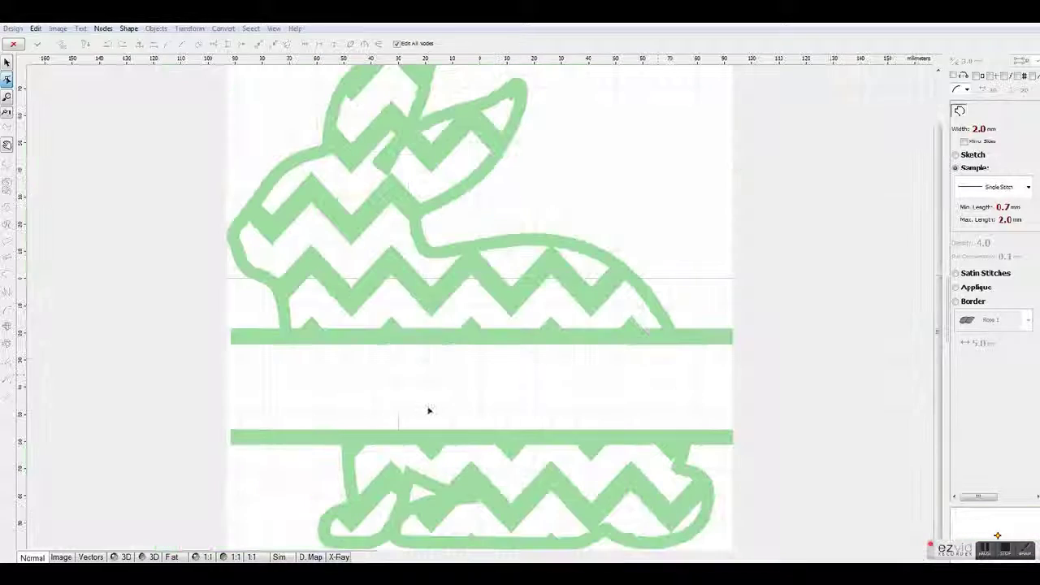
scroll(350, 461, up, 2)
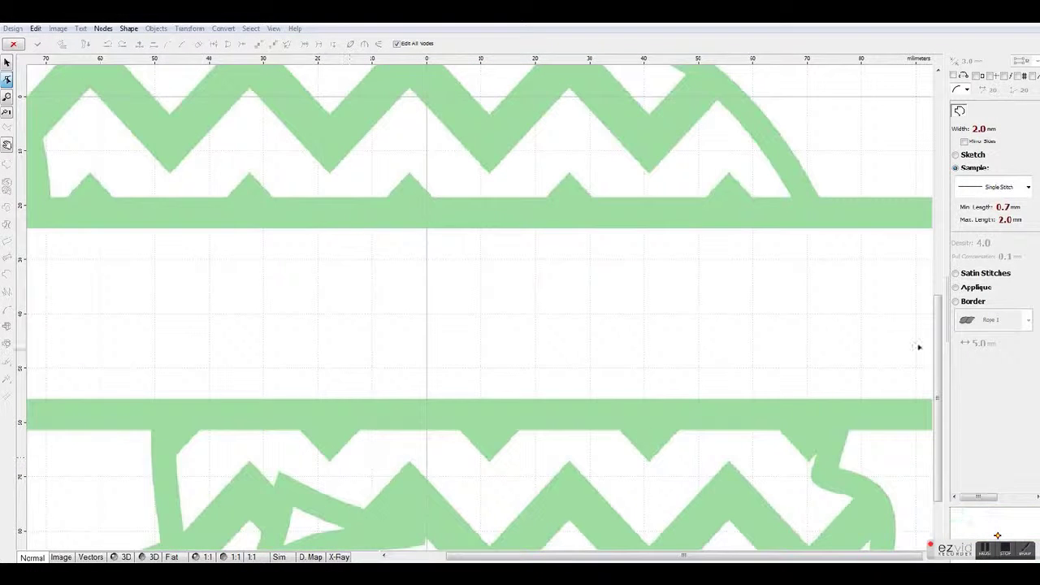
drag(943, 341, 949, 432)
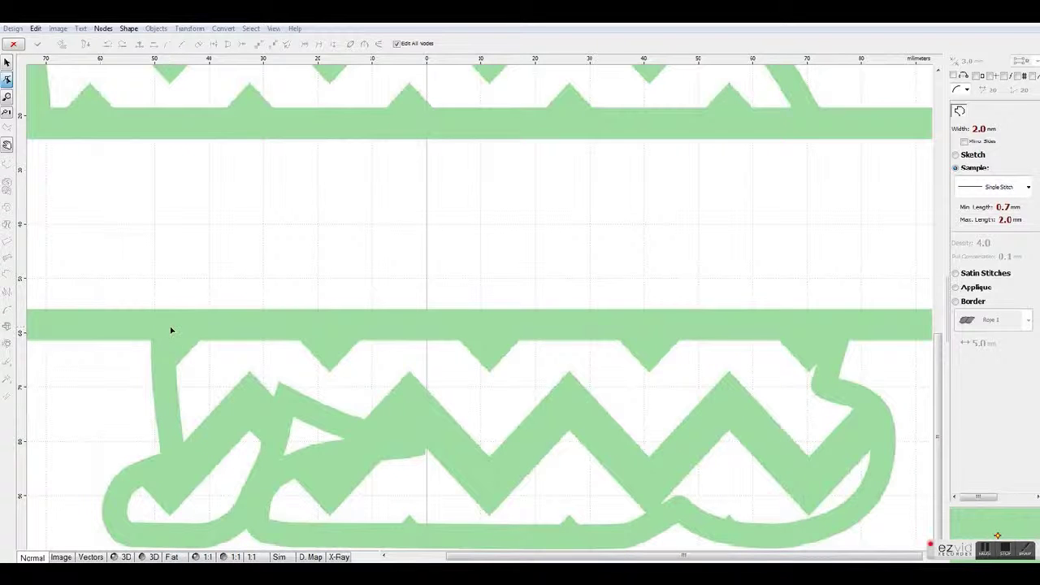
click(175, 460)
drag(172, 391, 160, 394)
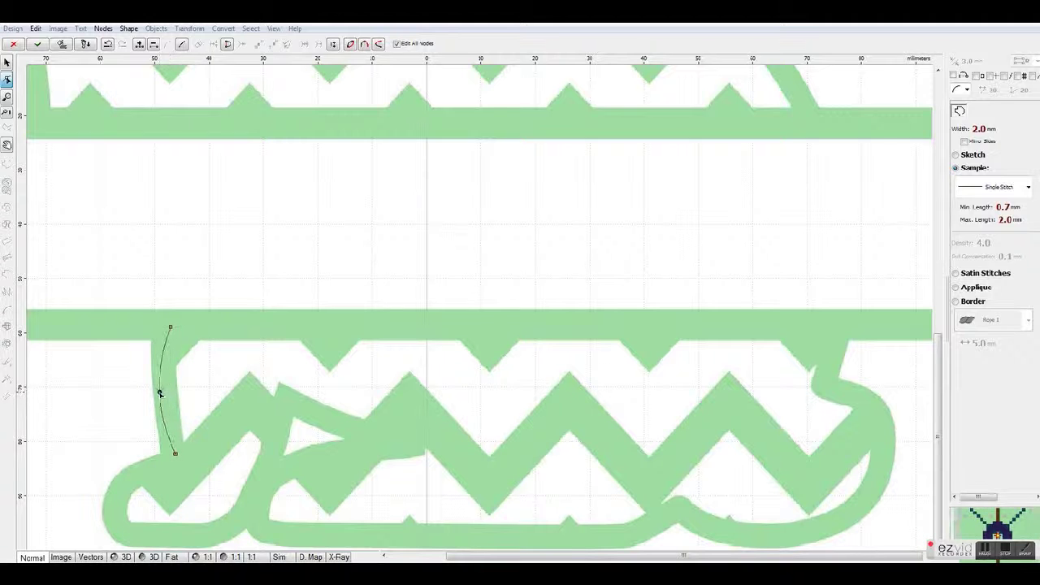
click(114, 512)
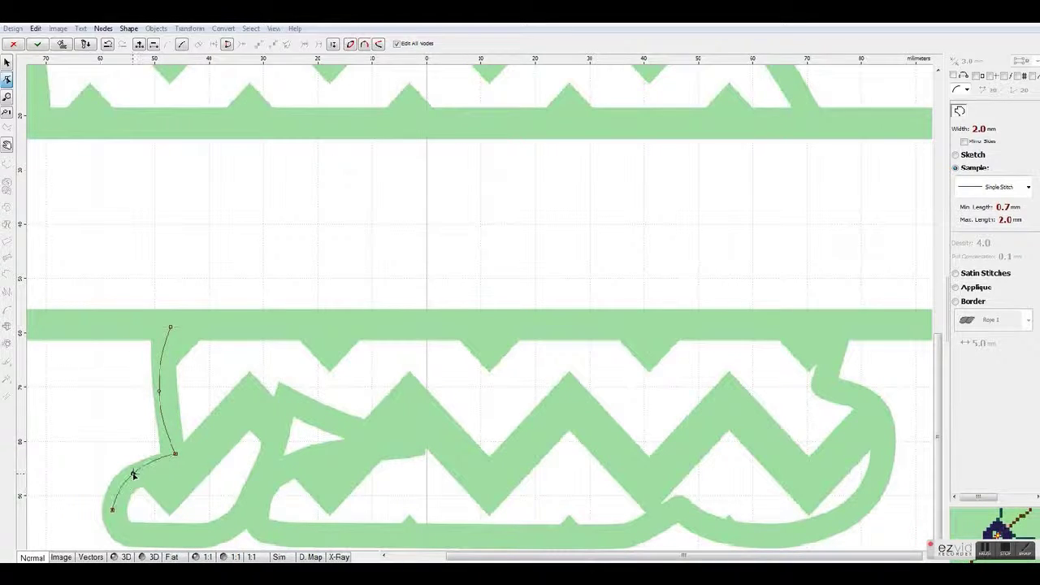
click(139, 535)
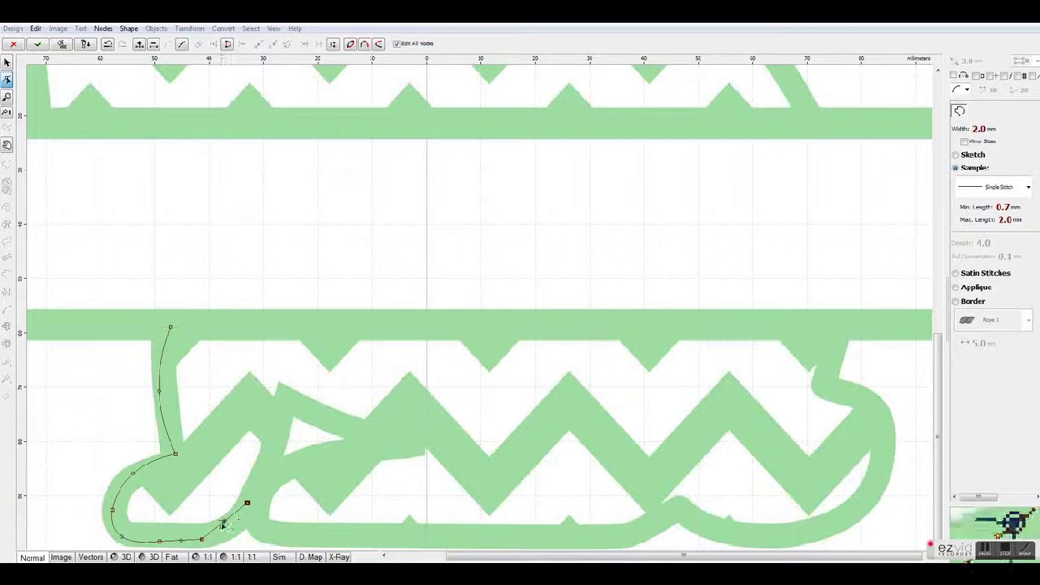
click(229, 530)
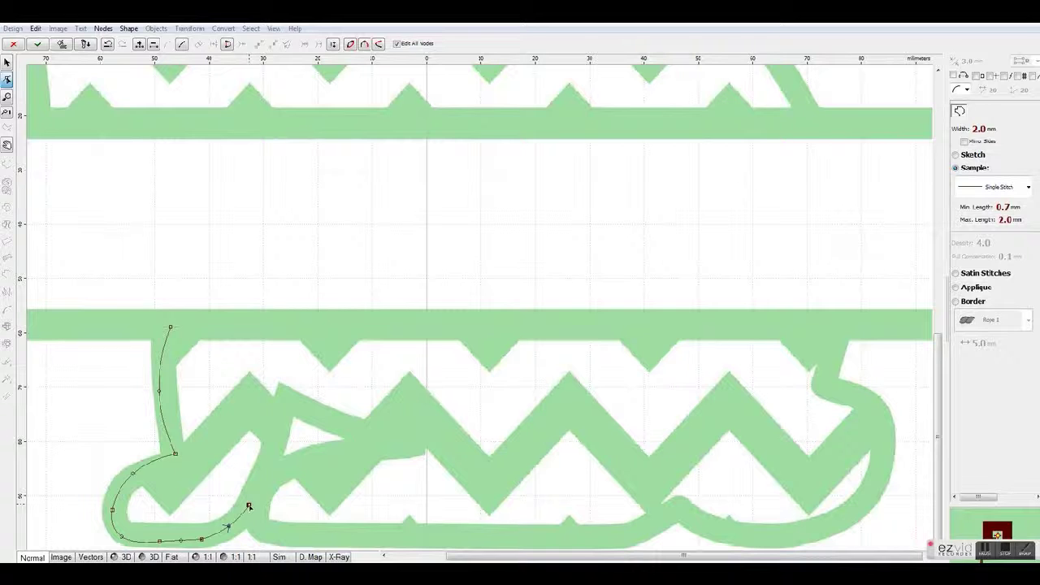
Continue the outline along the bunny's underside, over the small hump and along the curved base of the hindquarters.
click(312, 537)
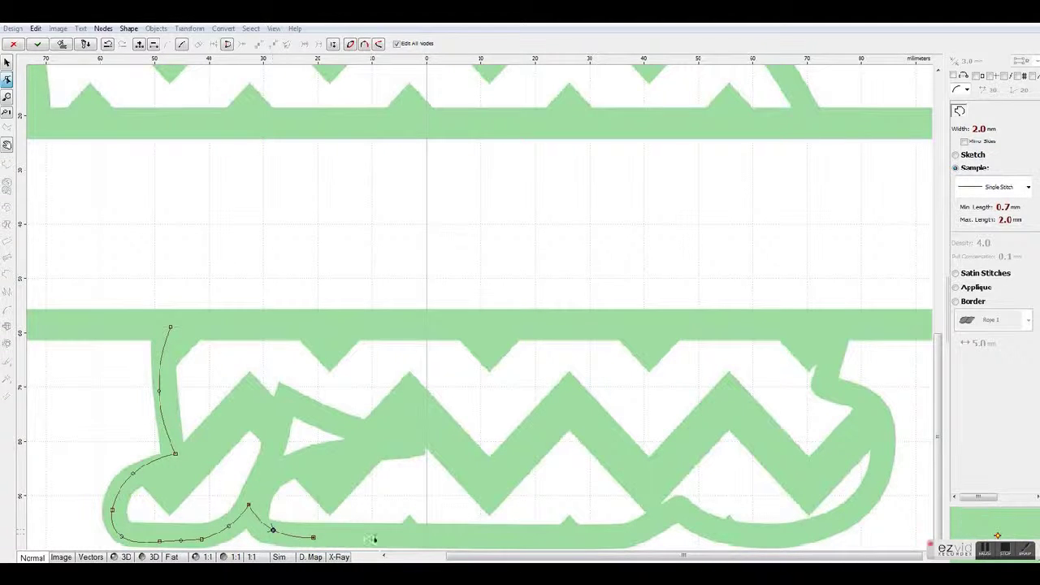
click(592, 541)
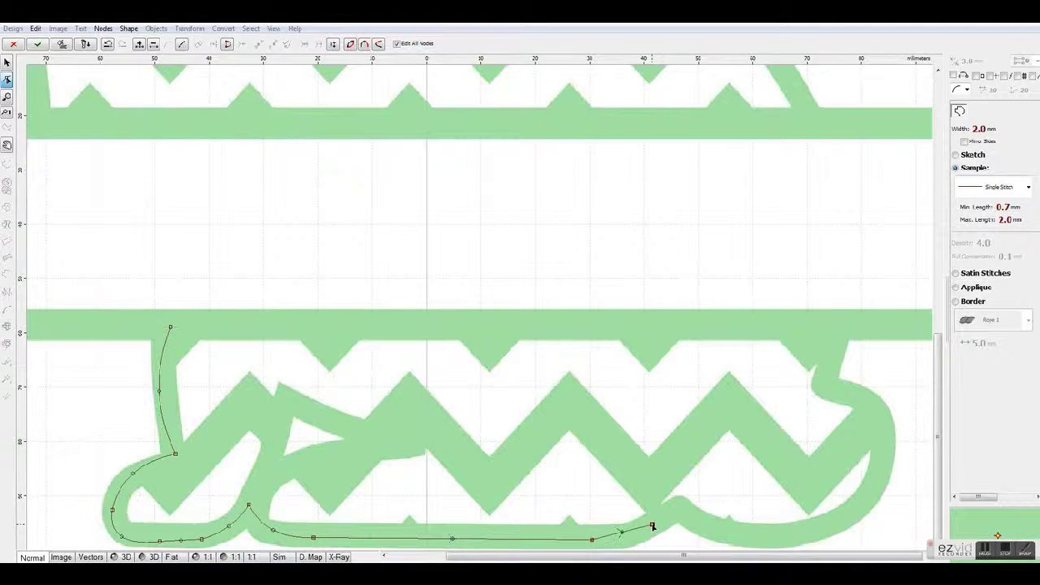
click(652, 526)
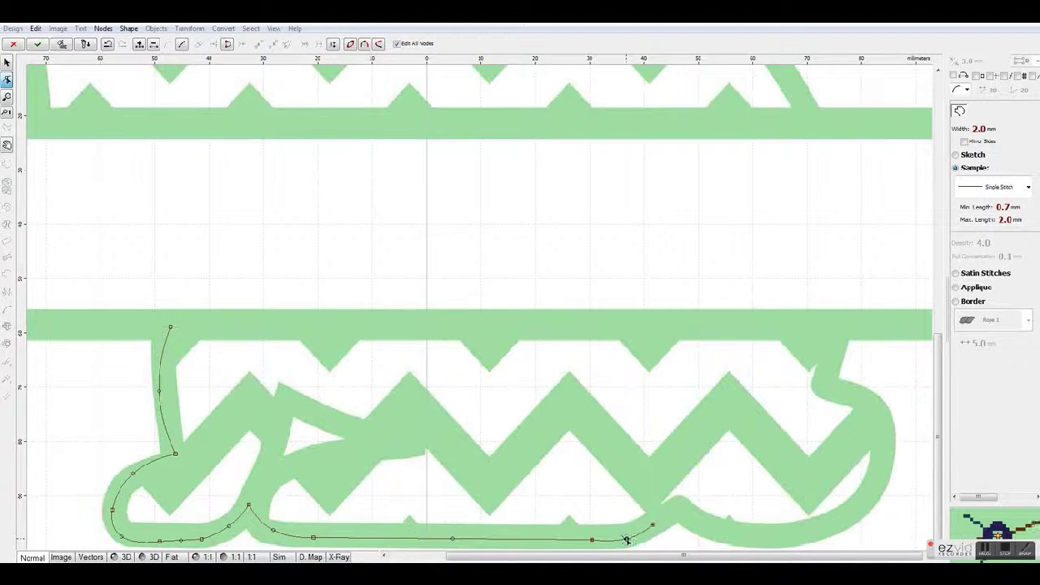
click(707, 523)
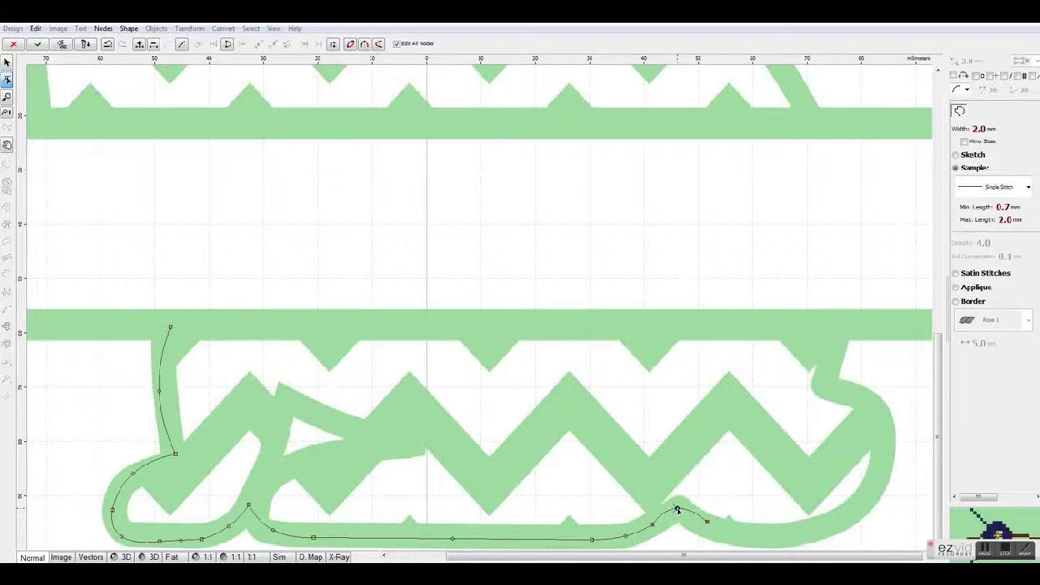
drag(707, 521, 699, 525)
click(859, 511)
drag(785, 520, 783, 538)
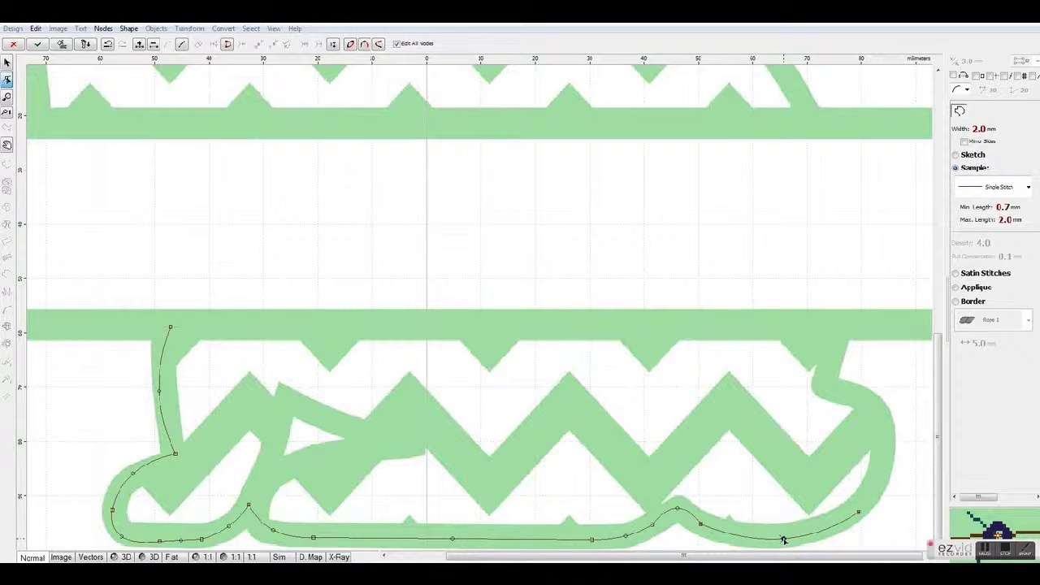
Trace the bunny's rear up to the lower bar, close the outline along the bar and finish the shape.
click(879, 410)
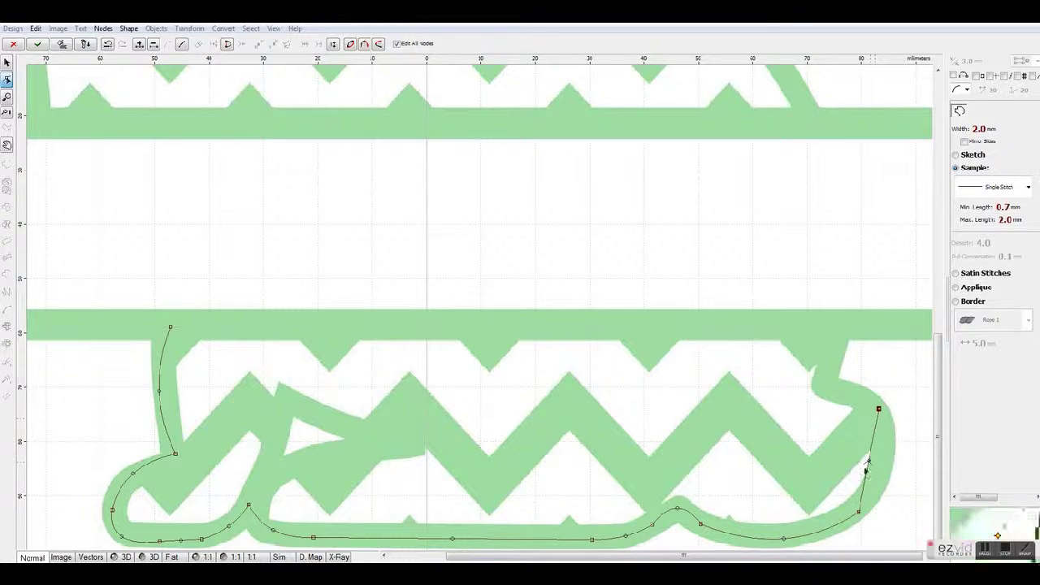
drag(868, 461, 886, 460)
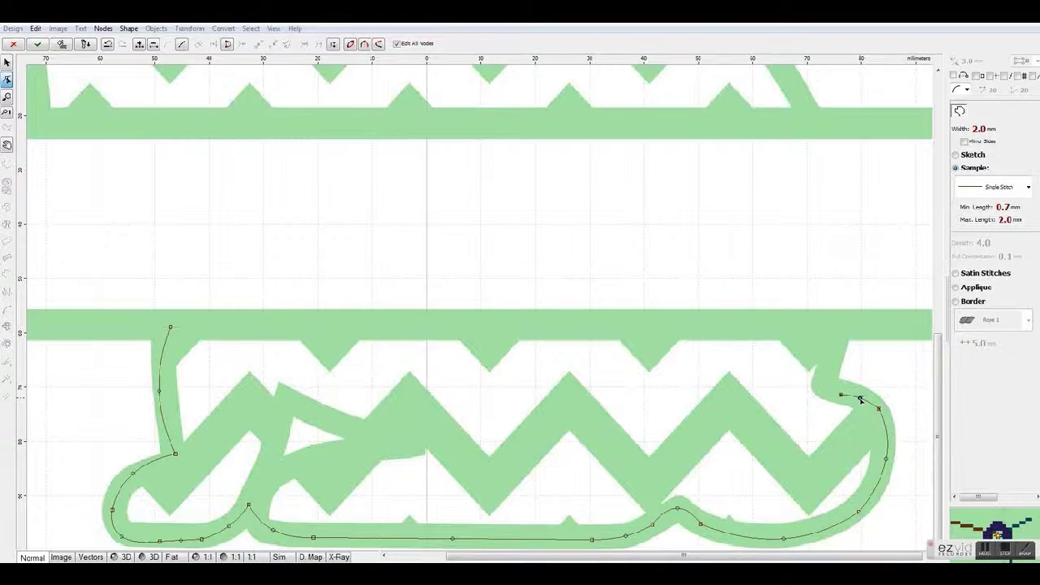
click(829, 363)
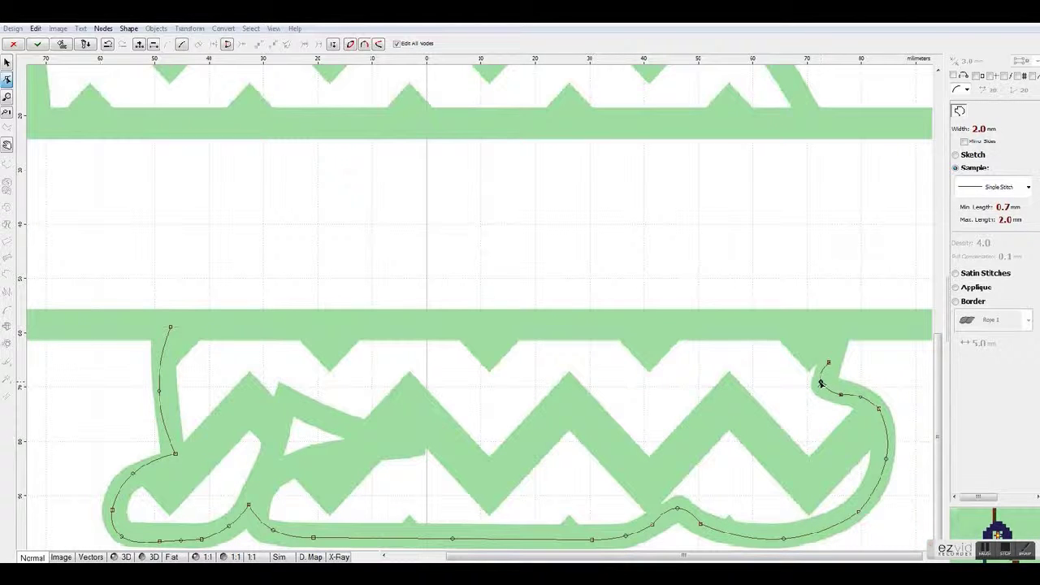
click(839, 326)
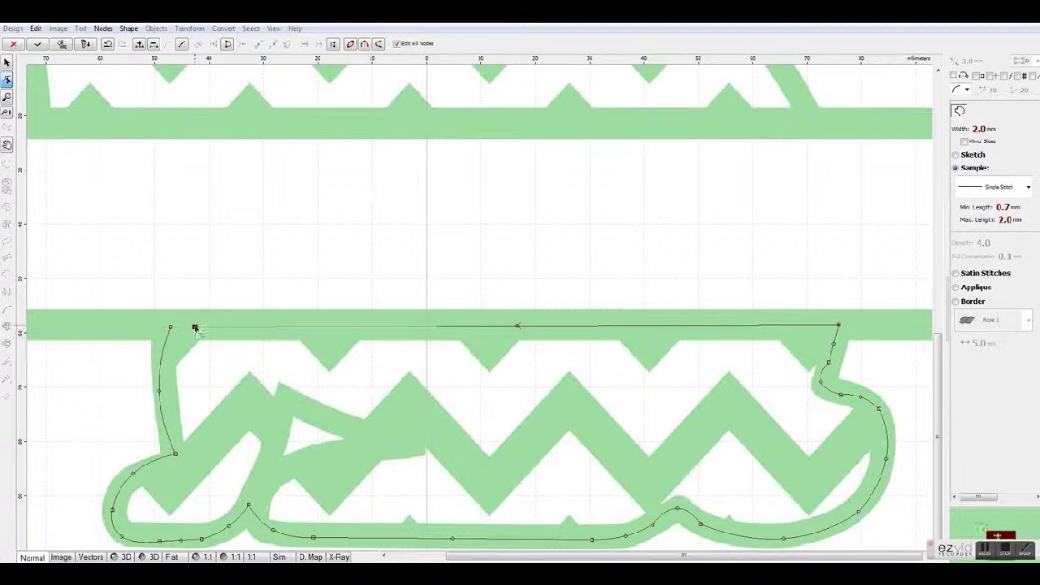
click(170, 328)
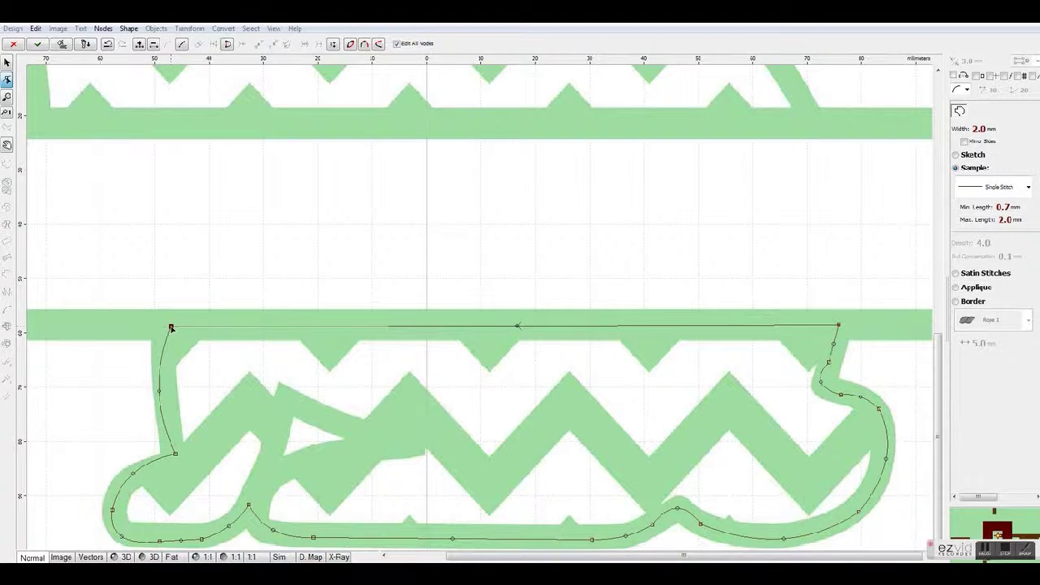
right_click(220, 338)
click(272, 352)
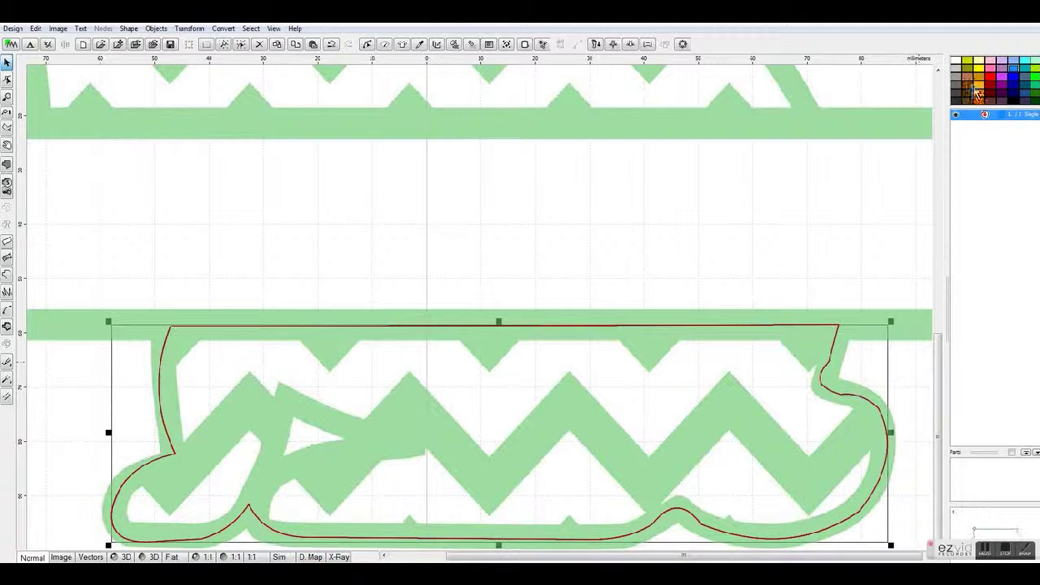
Color the lower-half outline Medium Blue from the Marathon Polyester thread catalog.
right_click(969, 120)
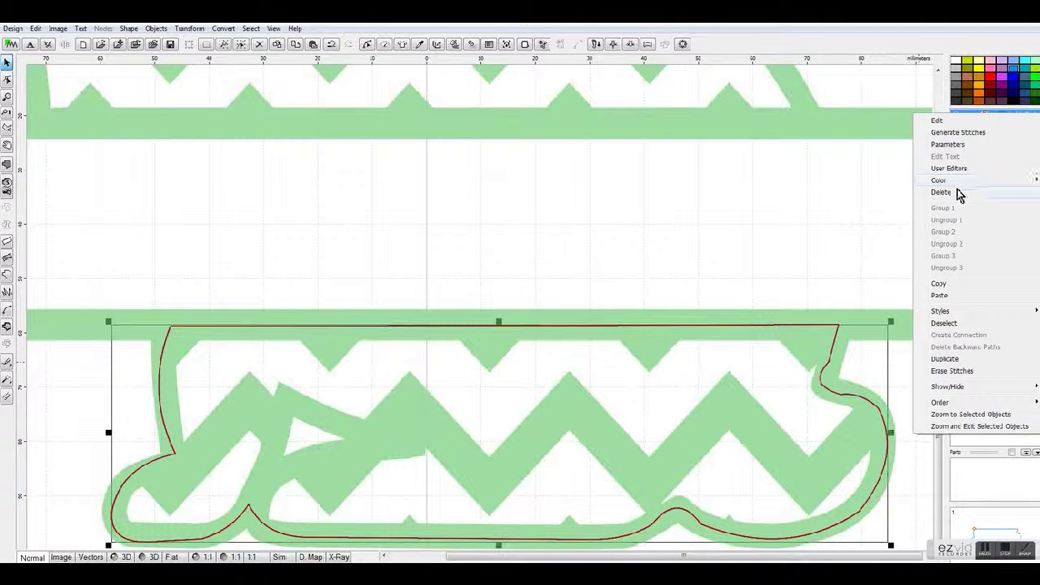
mouse_move(959, 181)
click(825, 228)
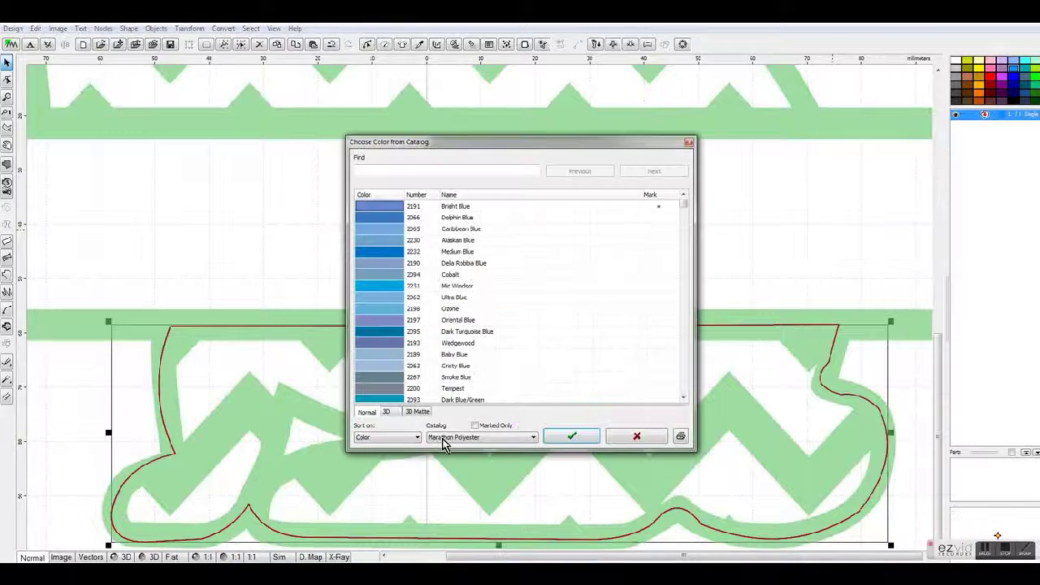
click(475, 439)
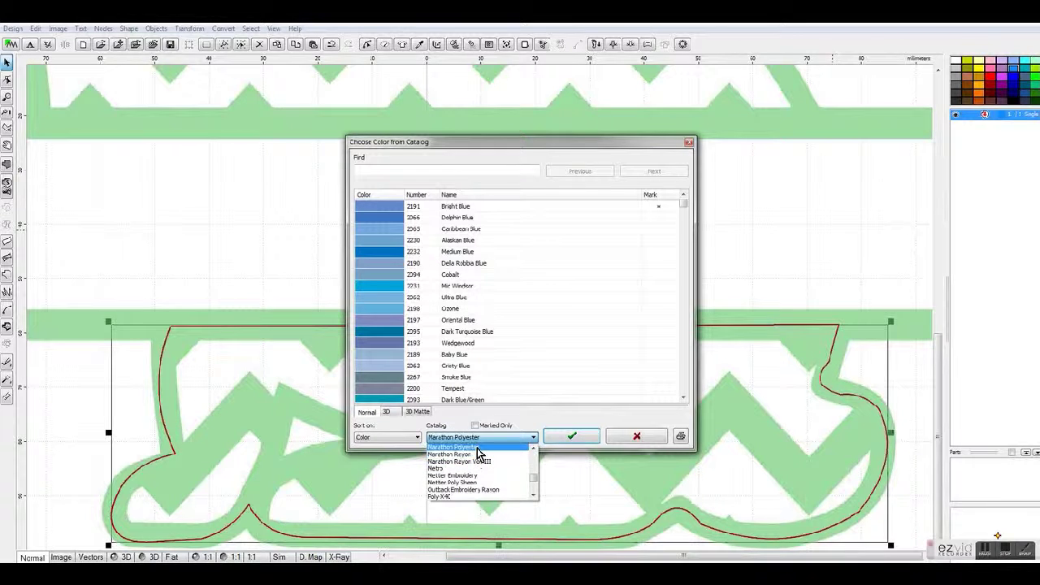
click(478, 448)
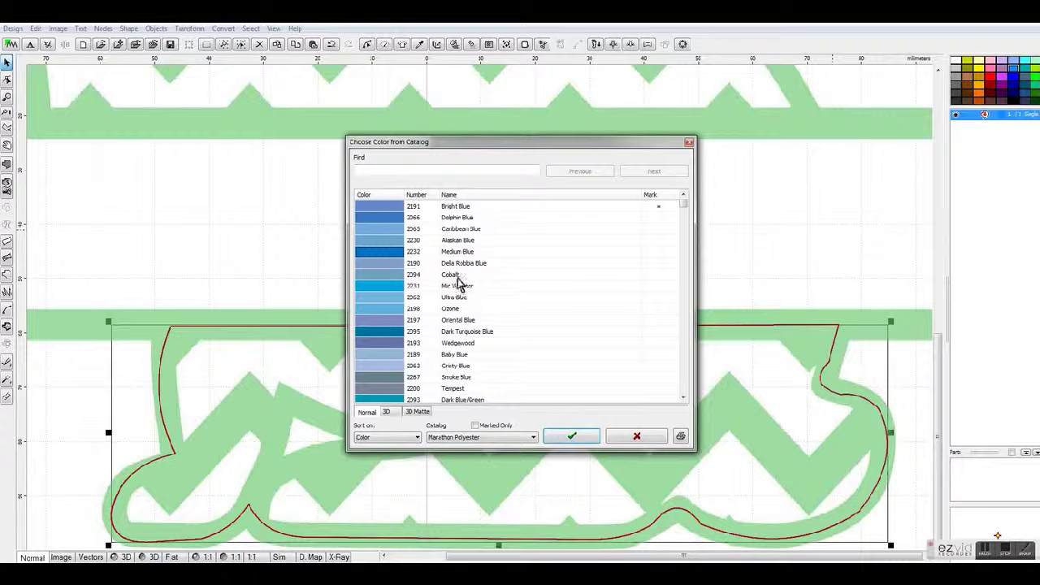
click(574, 441)
click(811, 253)
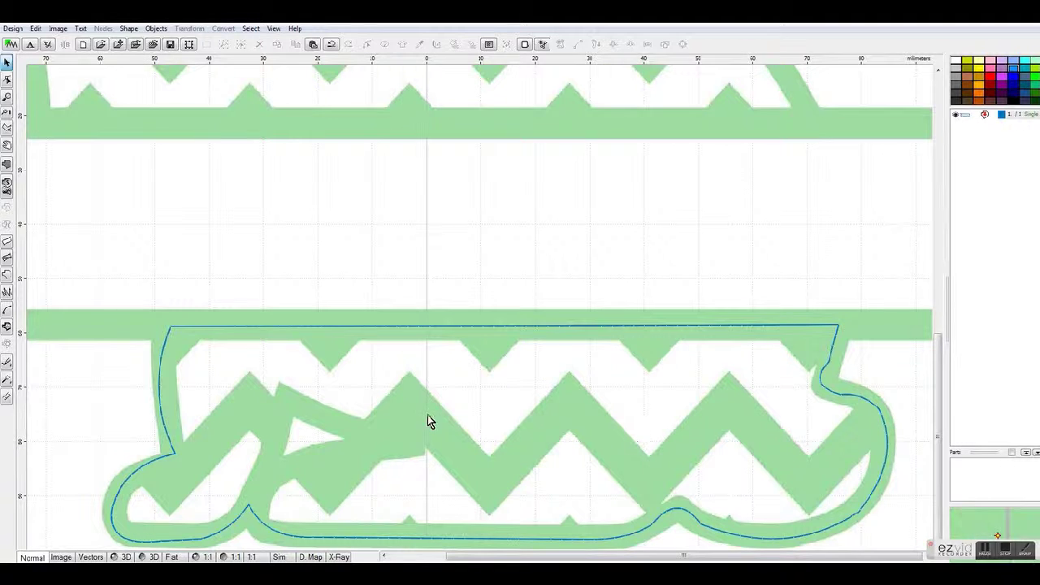
Duplicate the lower-half outline and give the copy a lighter blue from the thread catalog.
click(969, 119)
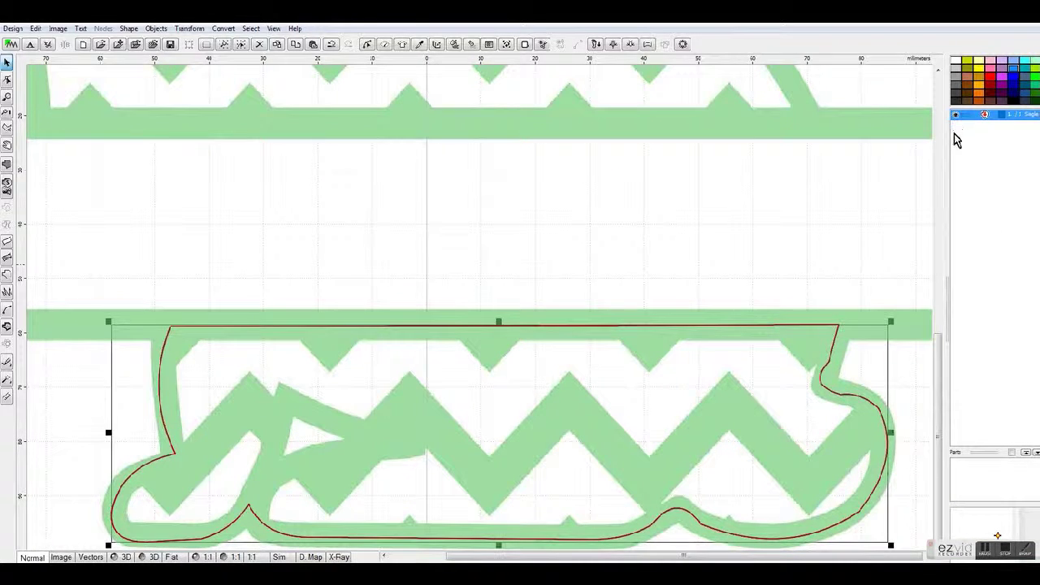
key(ctrl+d)
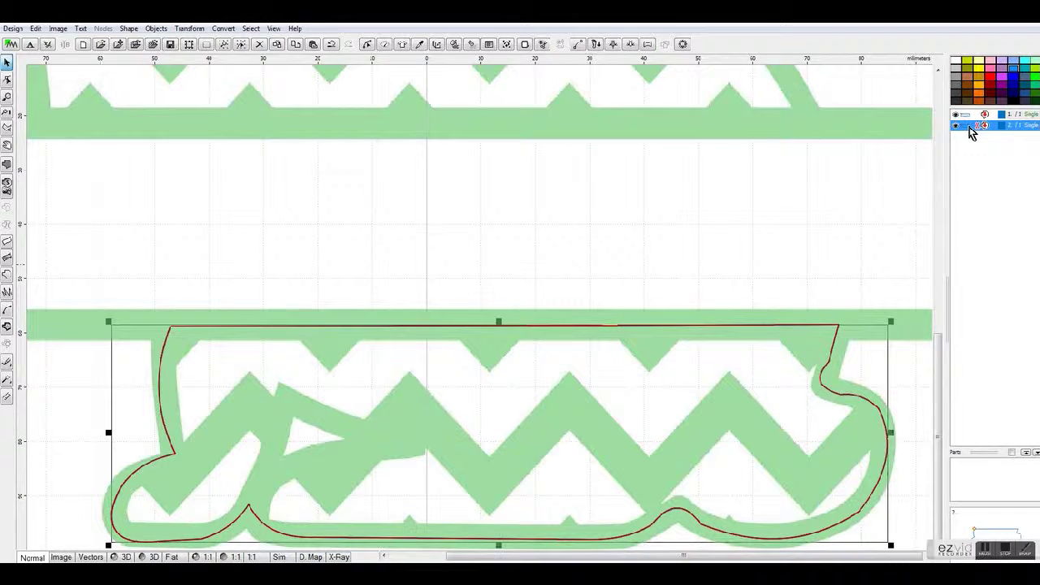
right_click(971, 132)
mouse_move(940, 194)
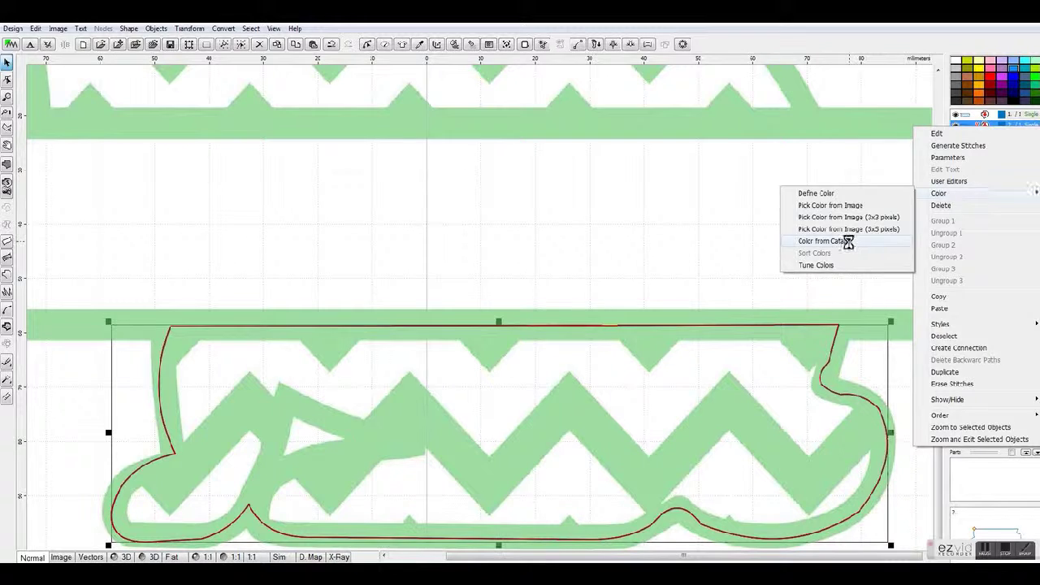
click(850, 244)
scroll(432, 283, down, 5)
click(389, 275)
click(571, 437)
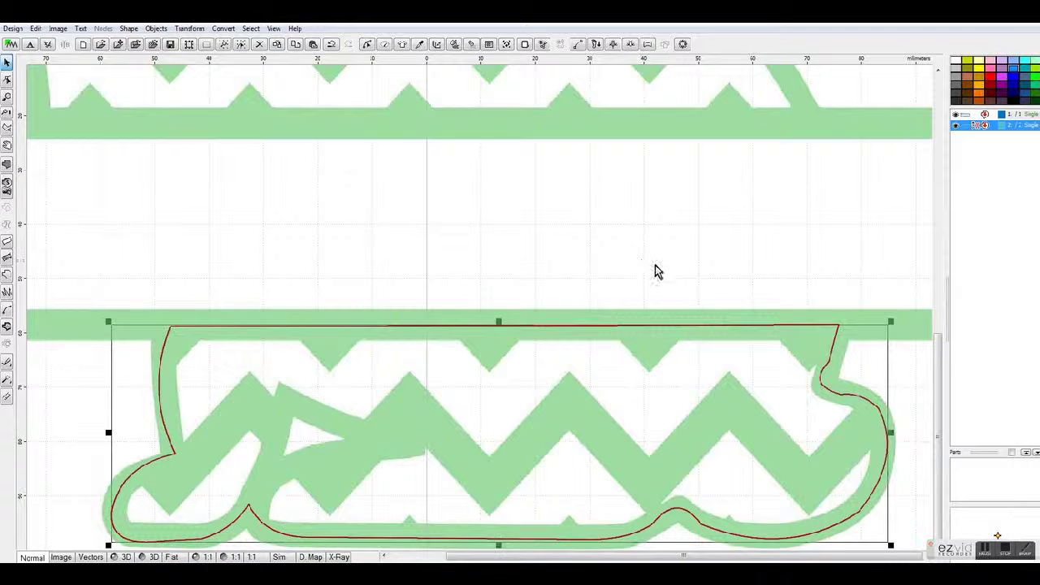
Paste a third copy of the lower-half outline and color it purple-blue from the Marathon Polyester catalog.
key(ctrl+v)
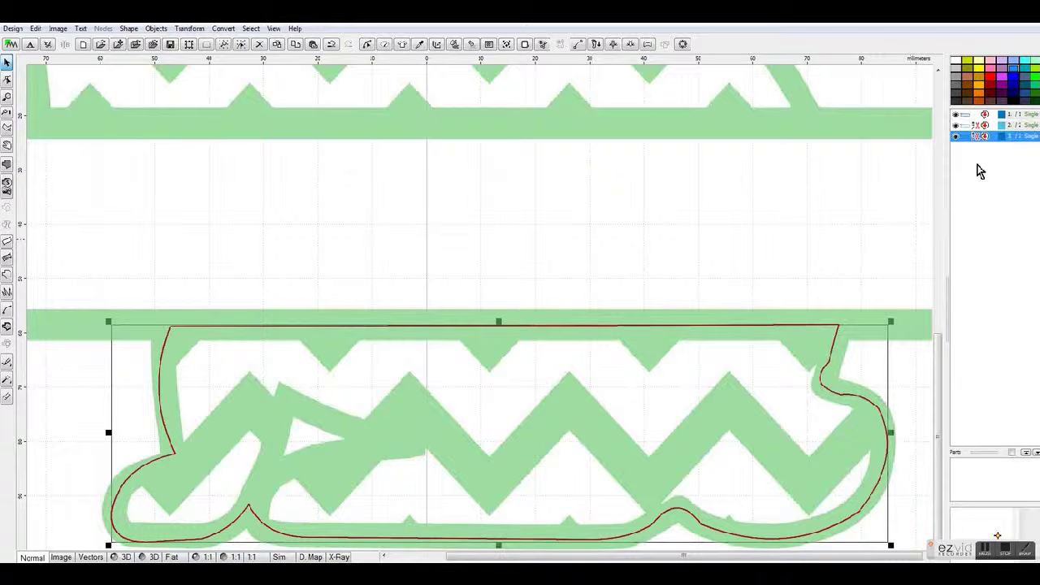
right_click(969, 144)
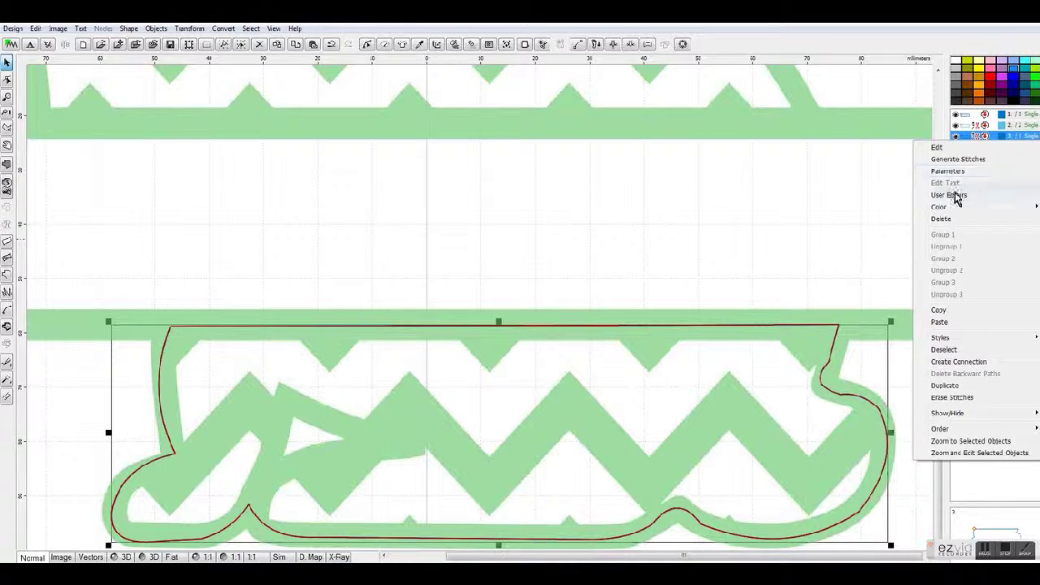
mouse_move(954, 210)
click(845, 256)
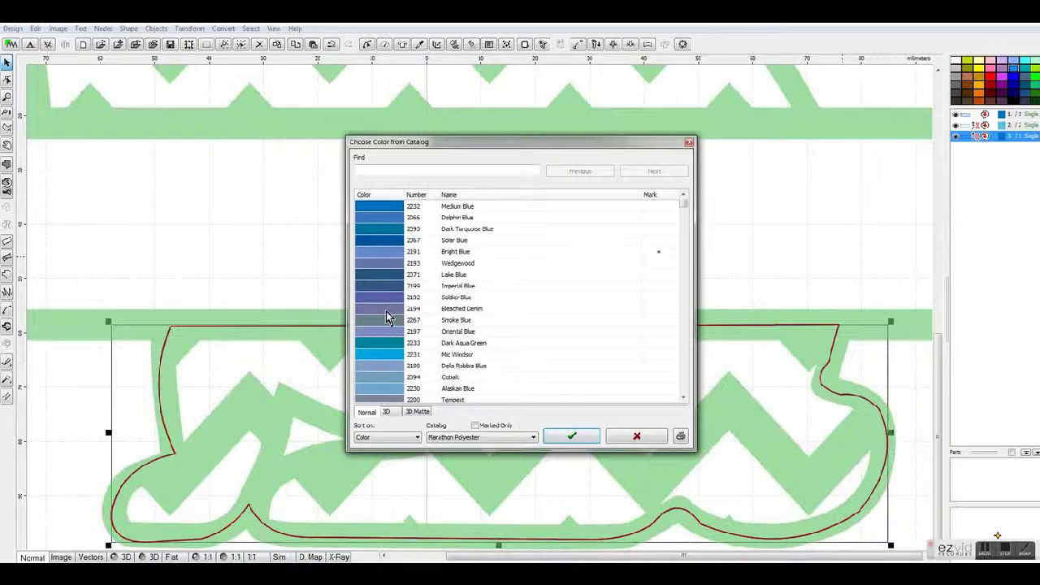
click(590, 435)
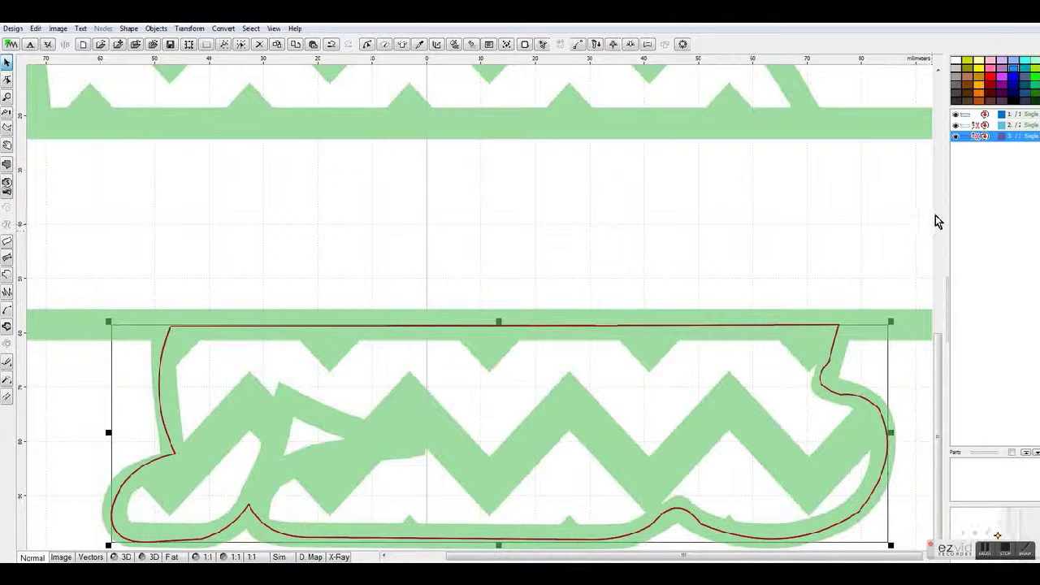
Convert the purple-blue outline to satin stitches with density 14, turn off automatic underlay selection and generate its stitches.
right_click(967, 144)
click(957, 171)
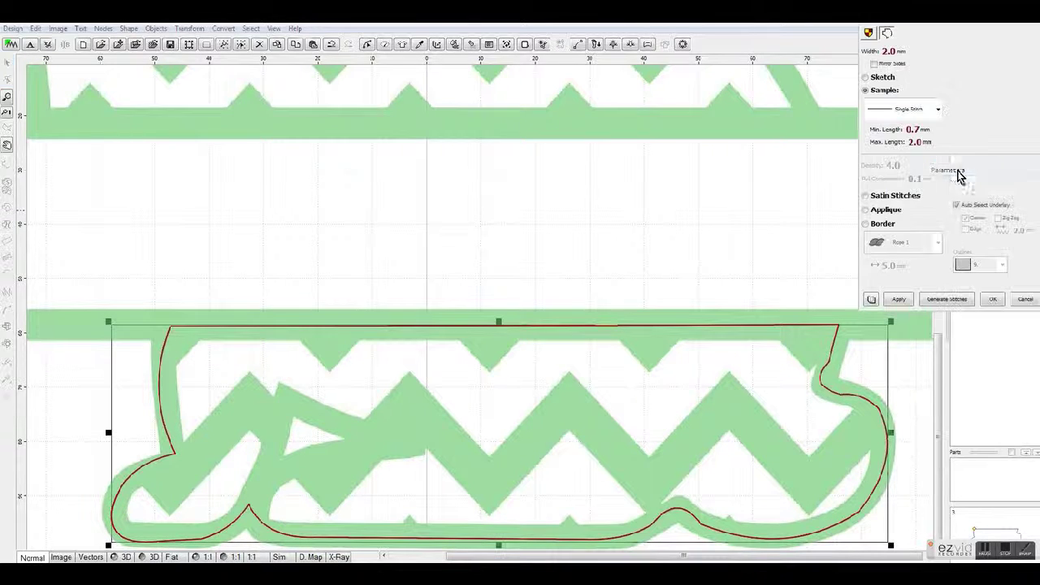
click(866, 195)
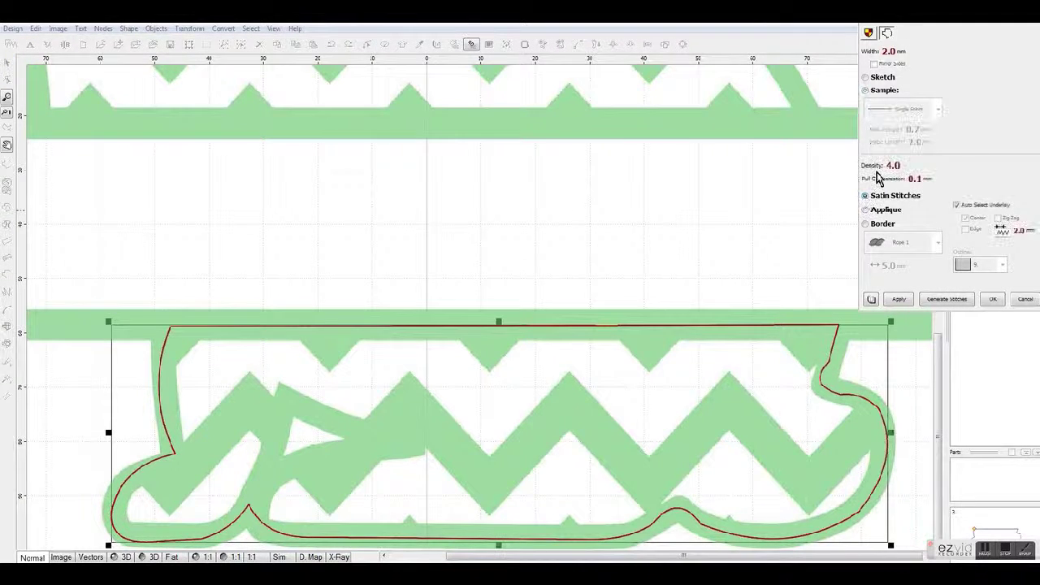
click(863, 168)
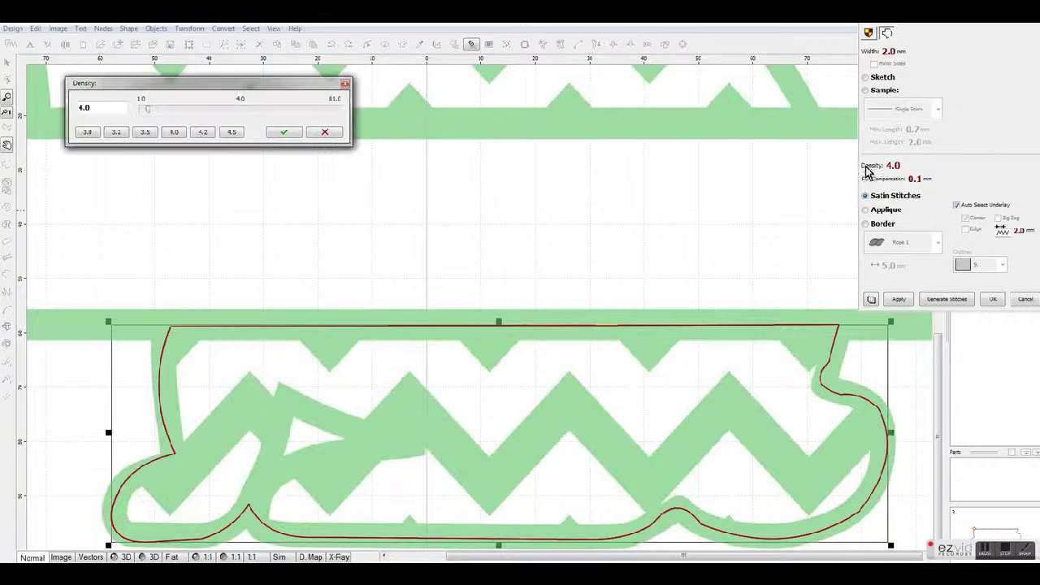
click(81, 108)
text(1)
click(283, 131)
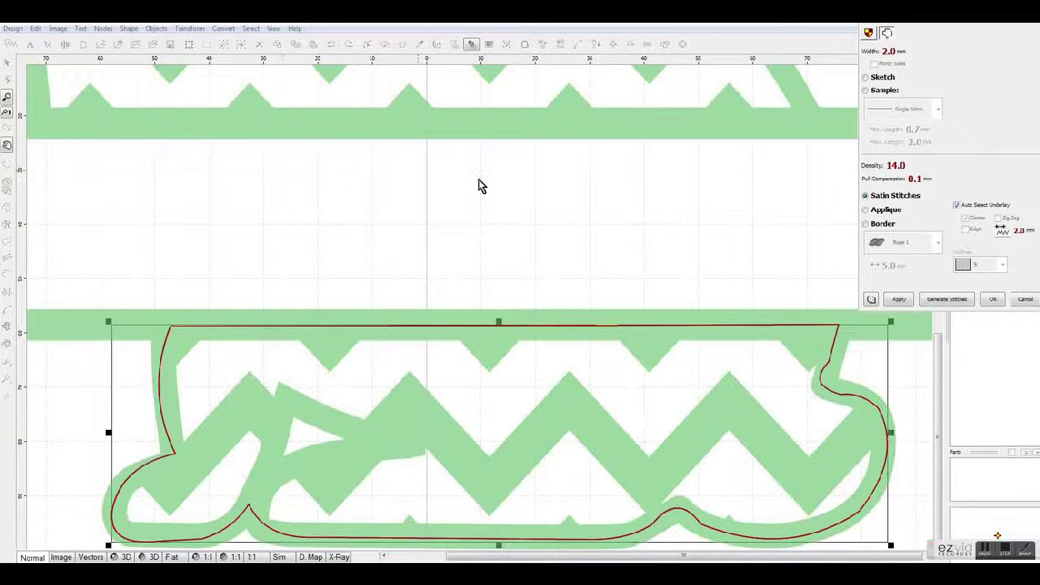
click(957, 205)
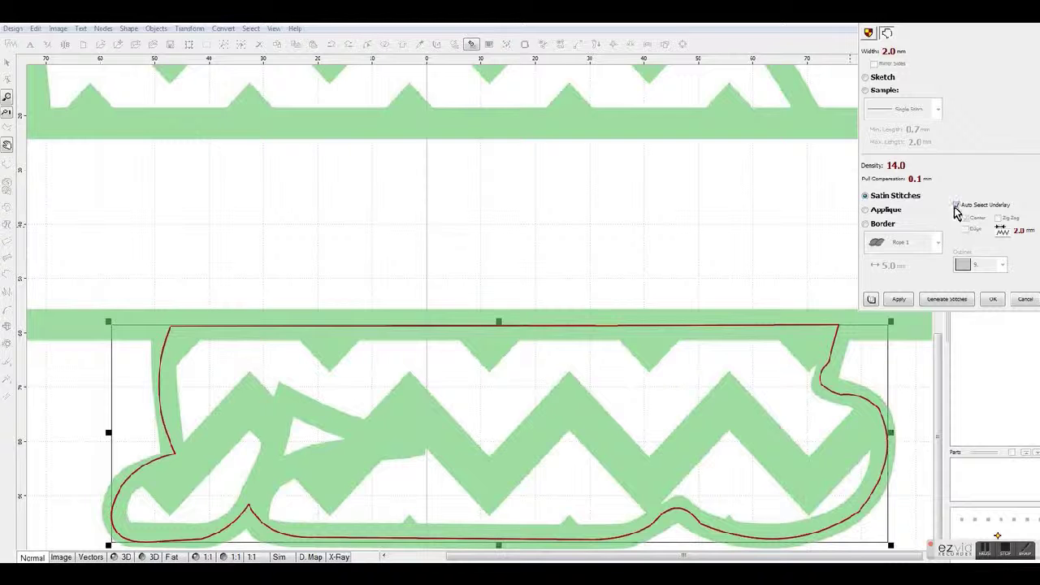
click(964, 299)
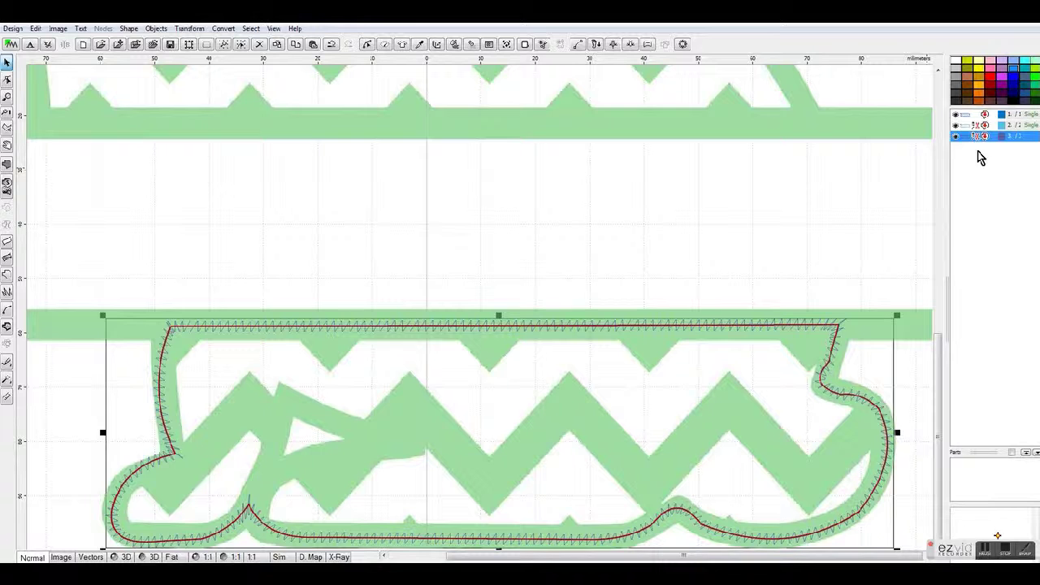
Paste a fourth copy of the lower-half outline and color it Green Dust (2315) from the Marathon Polyester catalog.
key(ctrl+v)
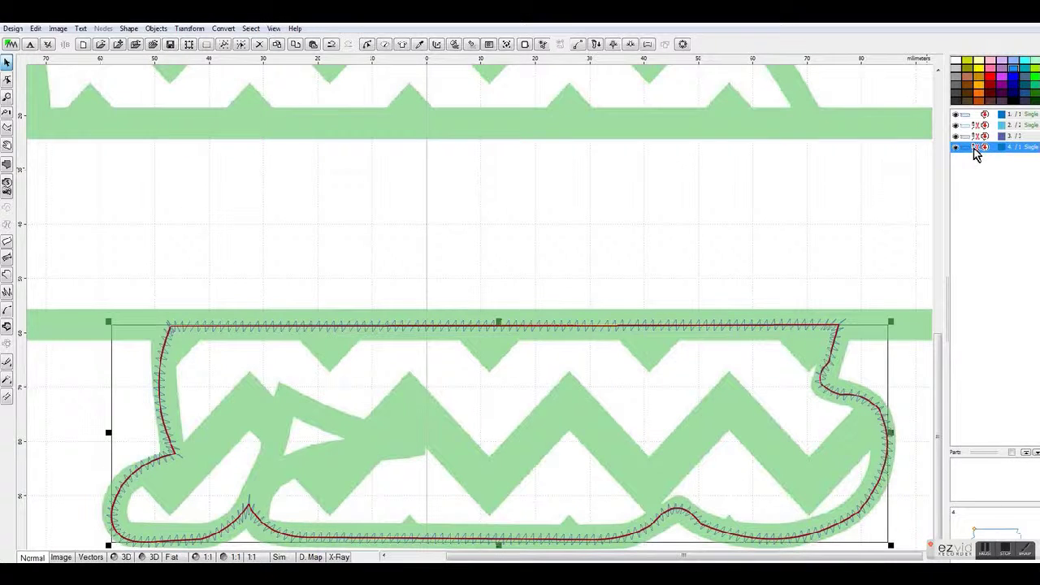
right_click(976, 154)
mouse_move(943, 215)
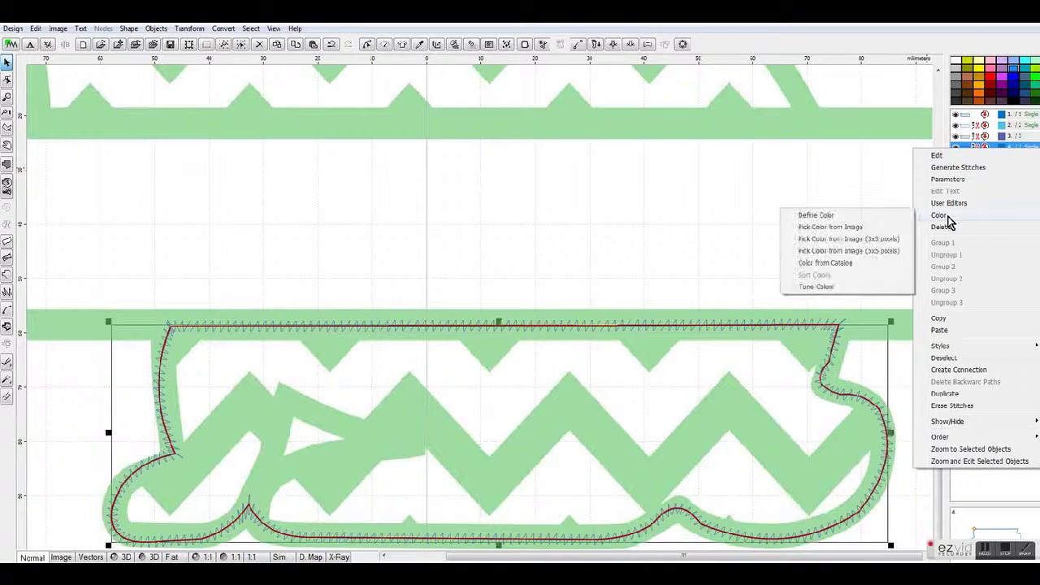
click(861, 263)
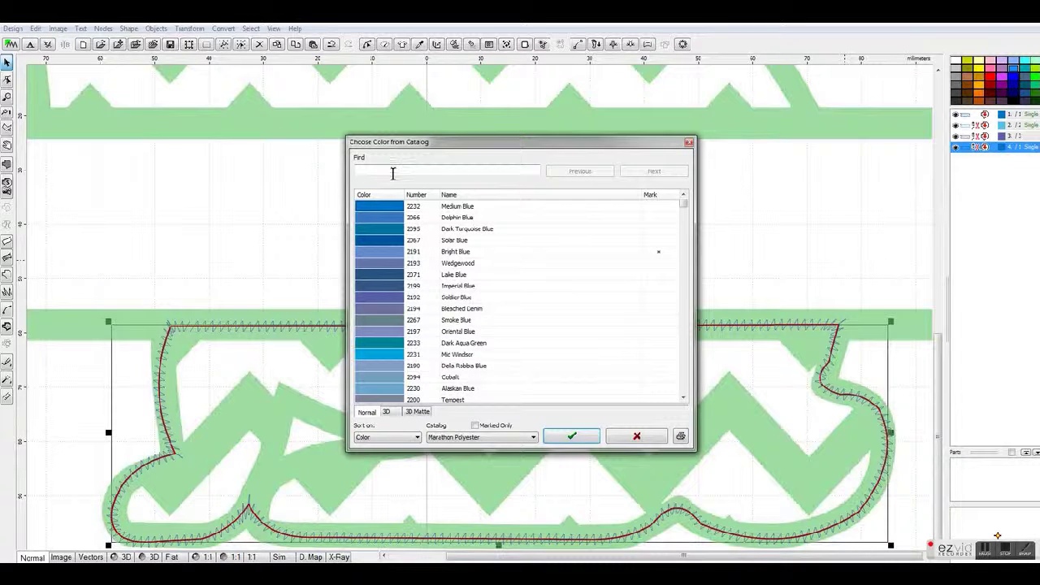
text(2015)
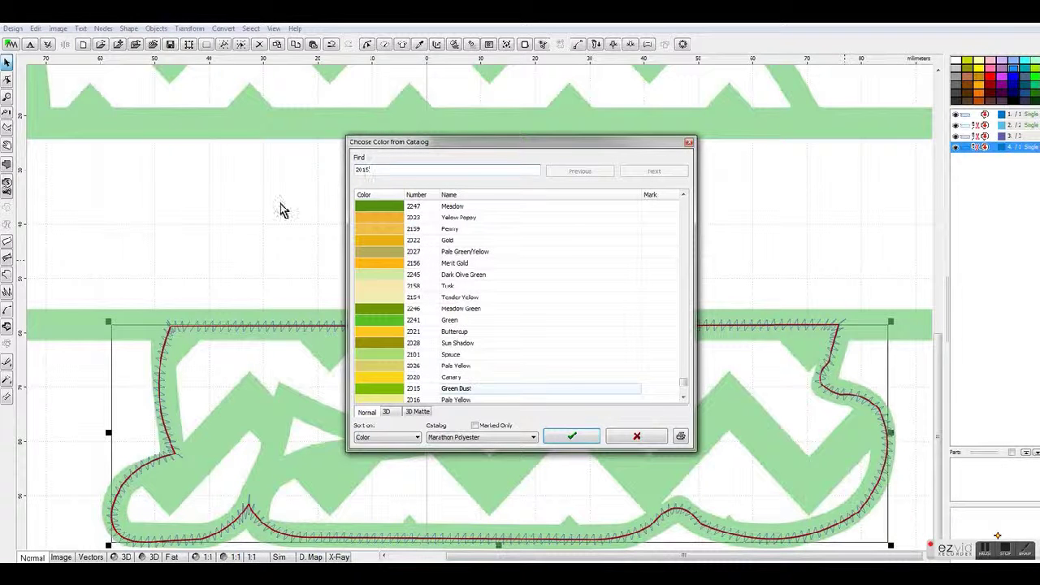
click(370, 393)
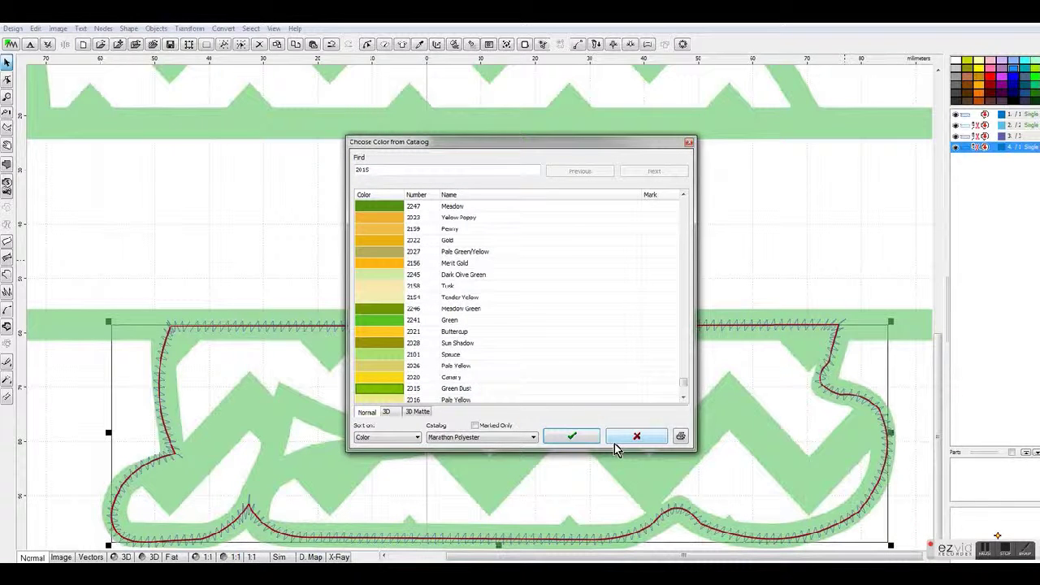
click(573, 437)
Open the Green Dust outline for node editing and delete the closing segment along the lower bar.
click(974, 153)
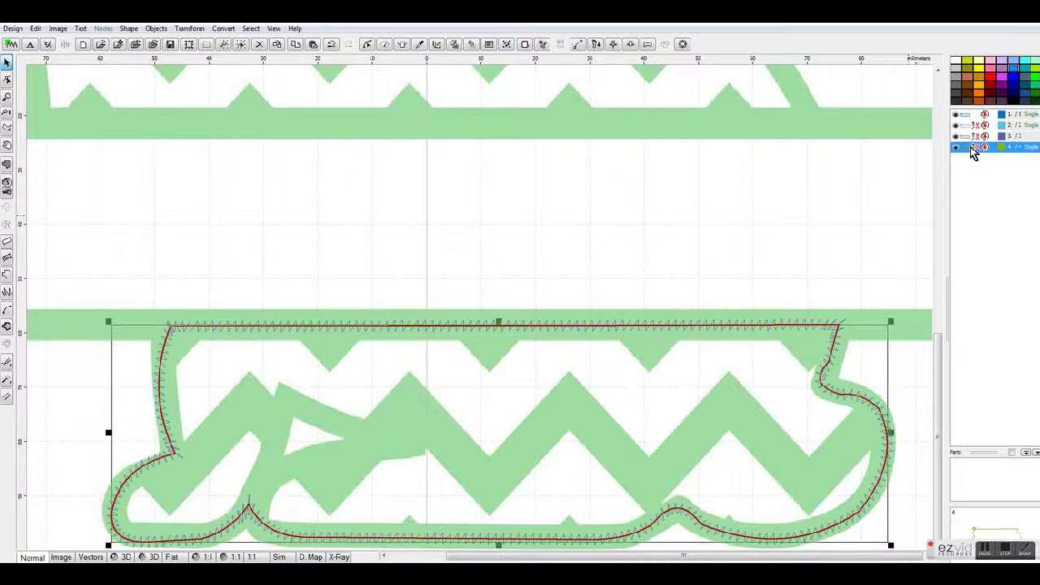
right_click(966, 155)
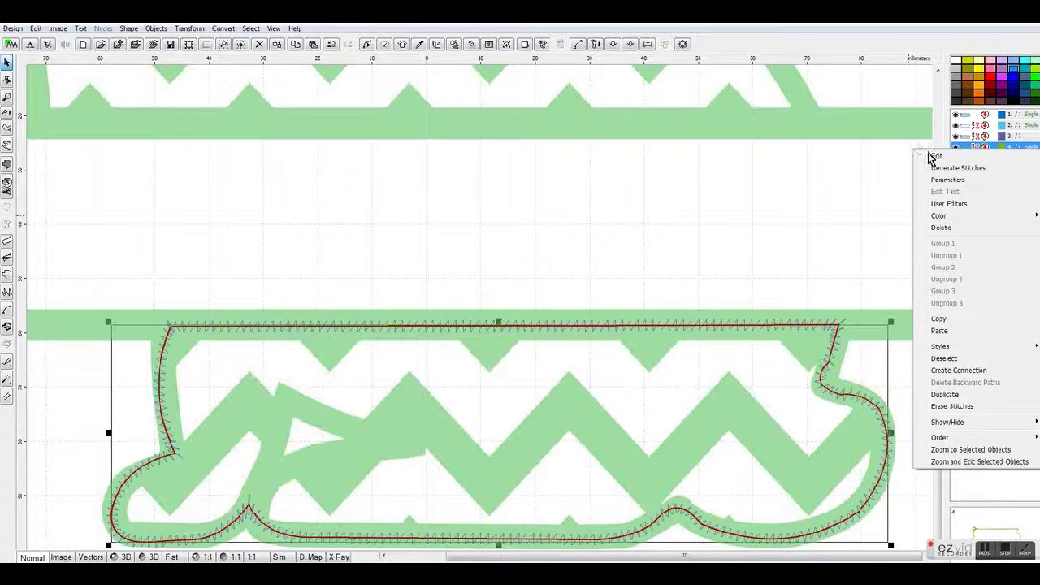
click(937, 156)
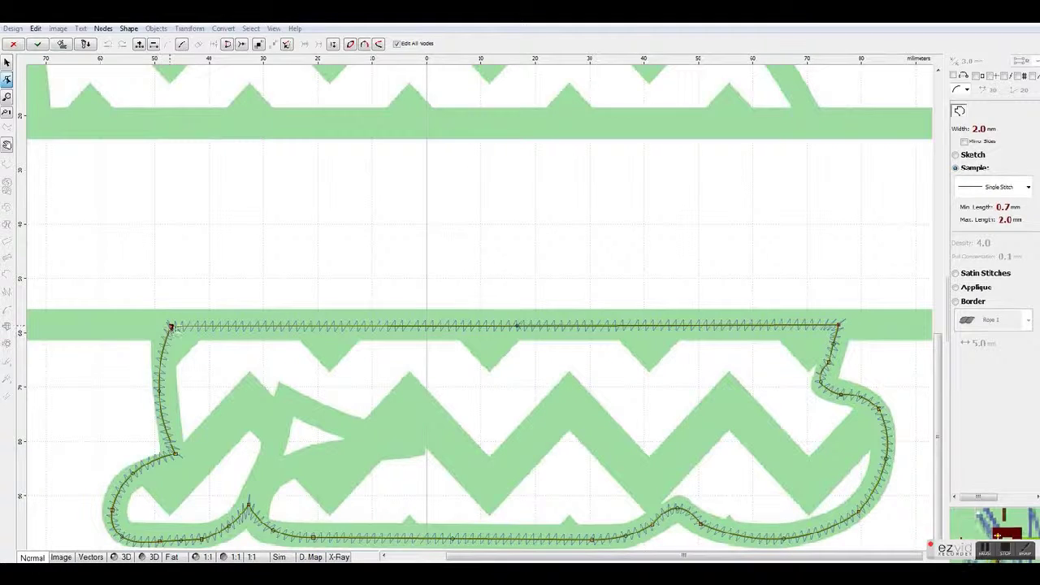
drag(517, 325, 663, 167)
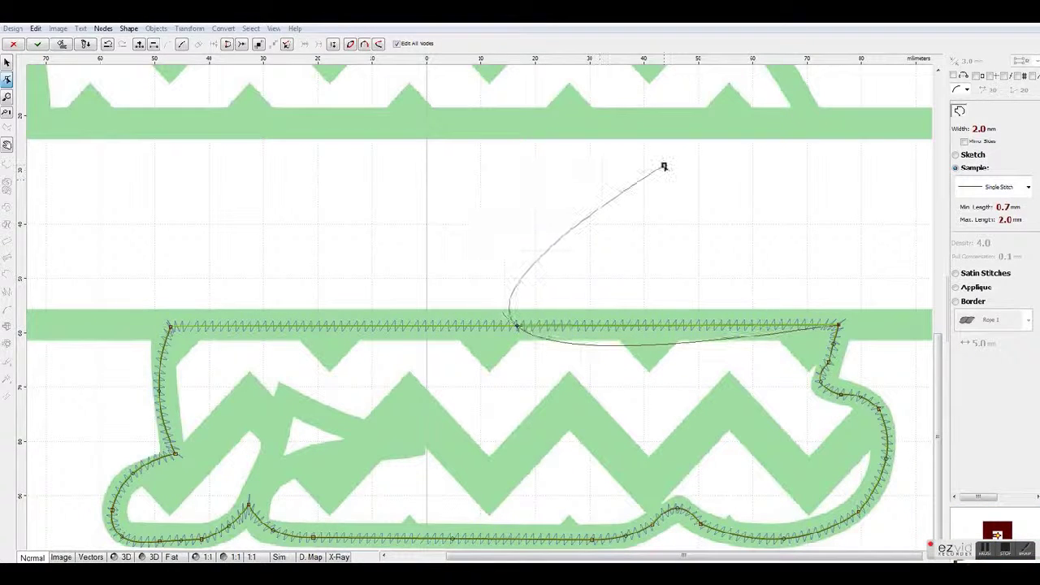
right_click(663, 167)
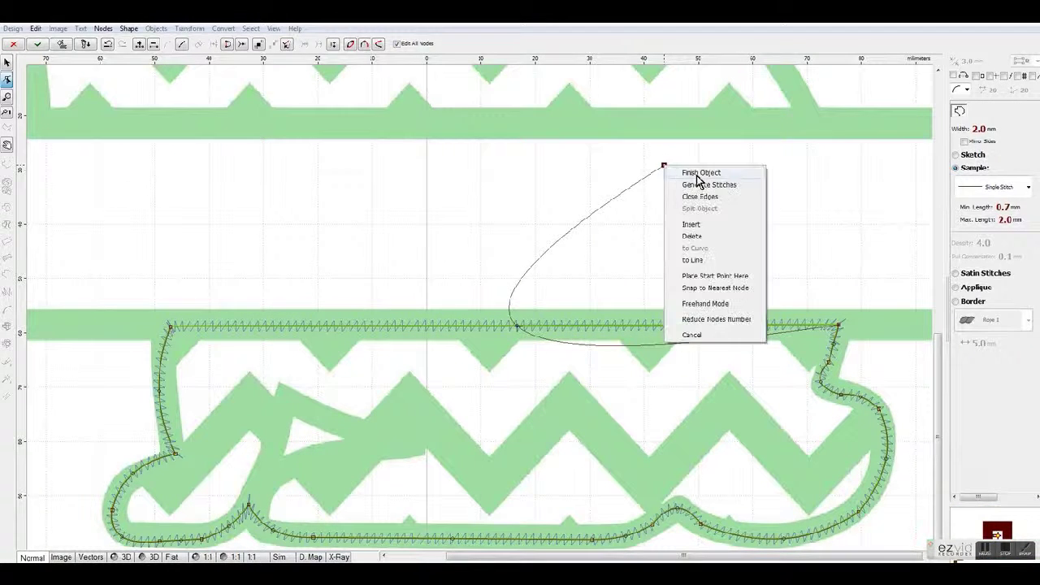
click(712, 239)
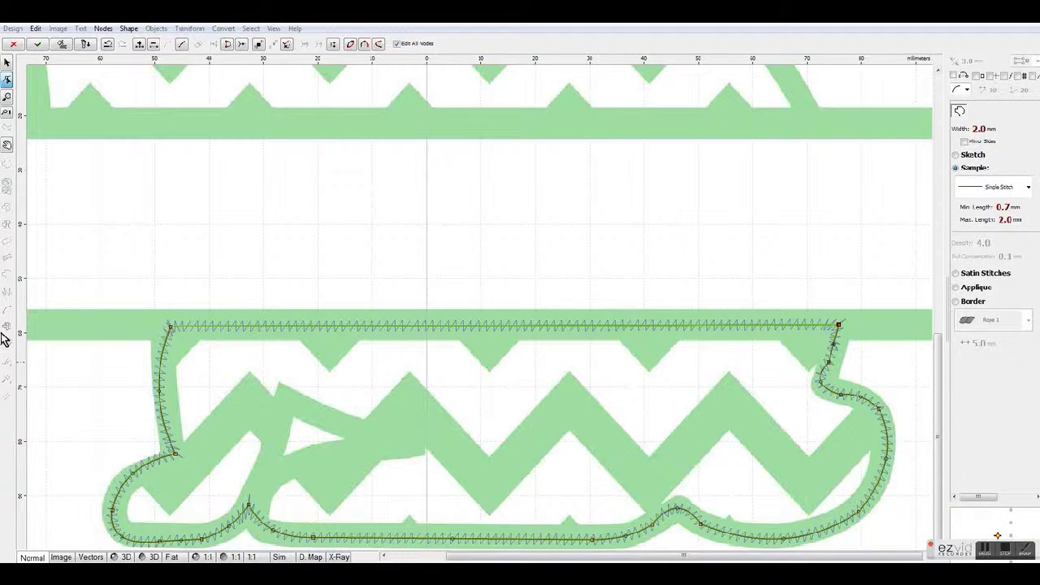
Give the open Green Dust outline 4 mm wide satin stitches, generate them and check the result in 3D.
scroll(328, 314, down, 2)
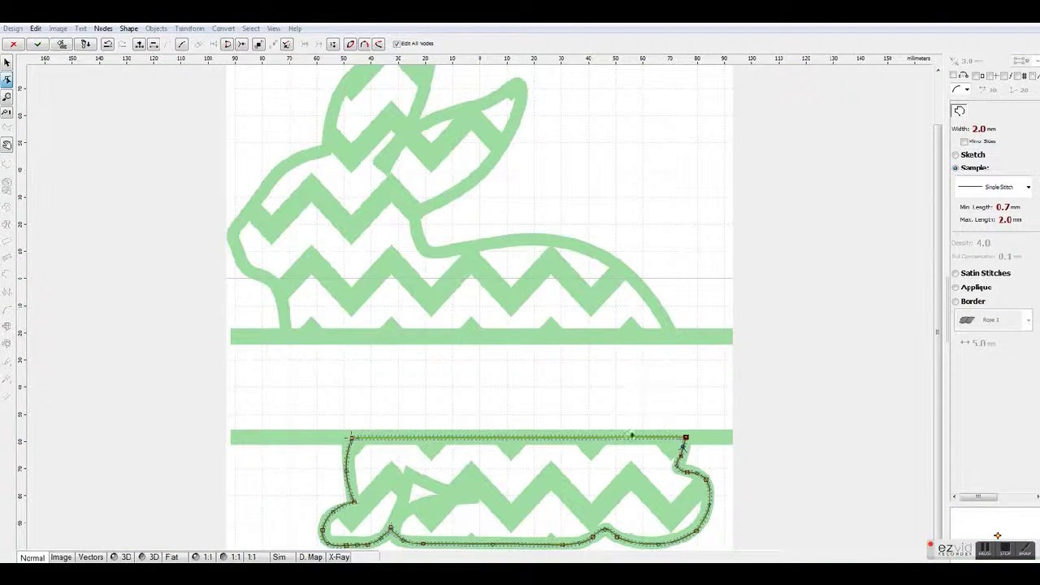
click(991, 277)
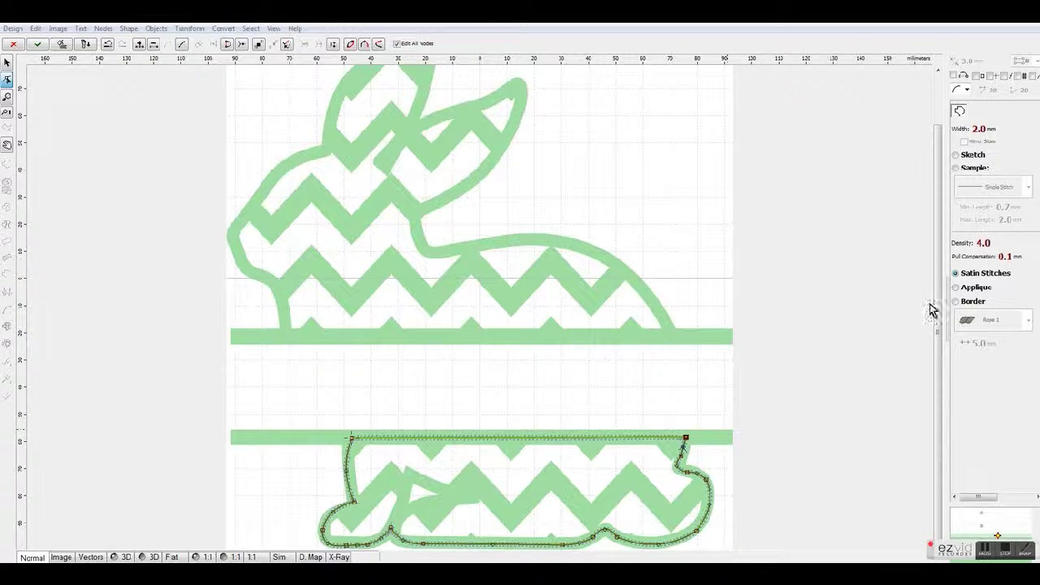
click(961, 132)
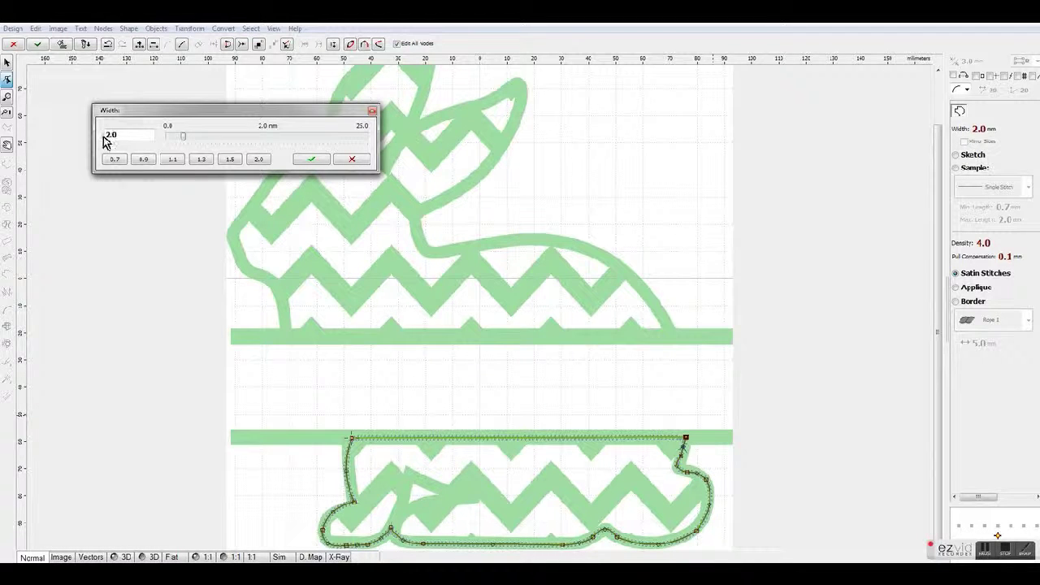
text(4)
click(311, 158)
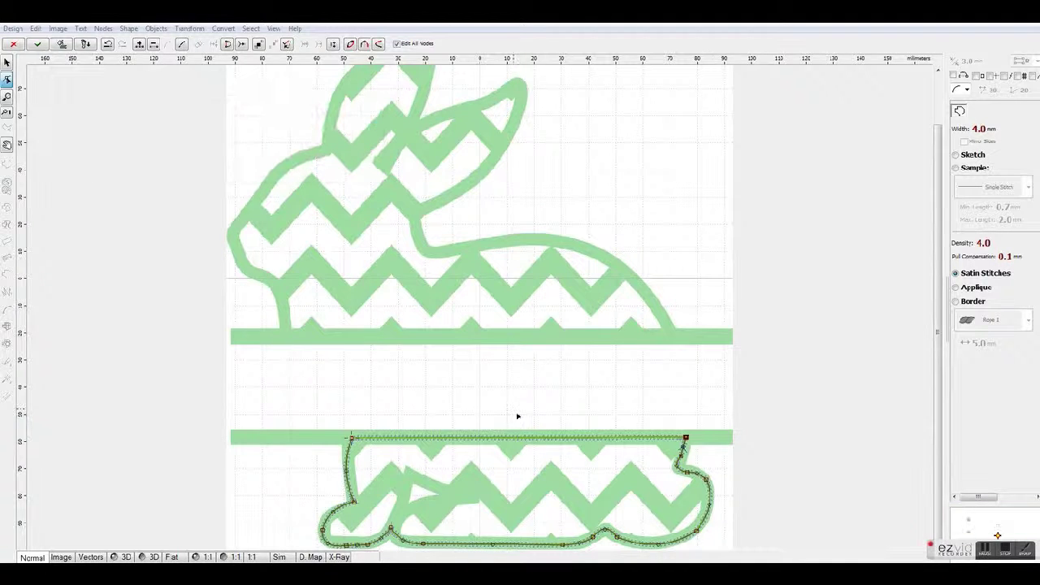
right_click(544, 445)
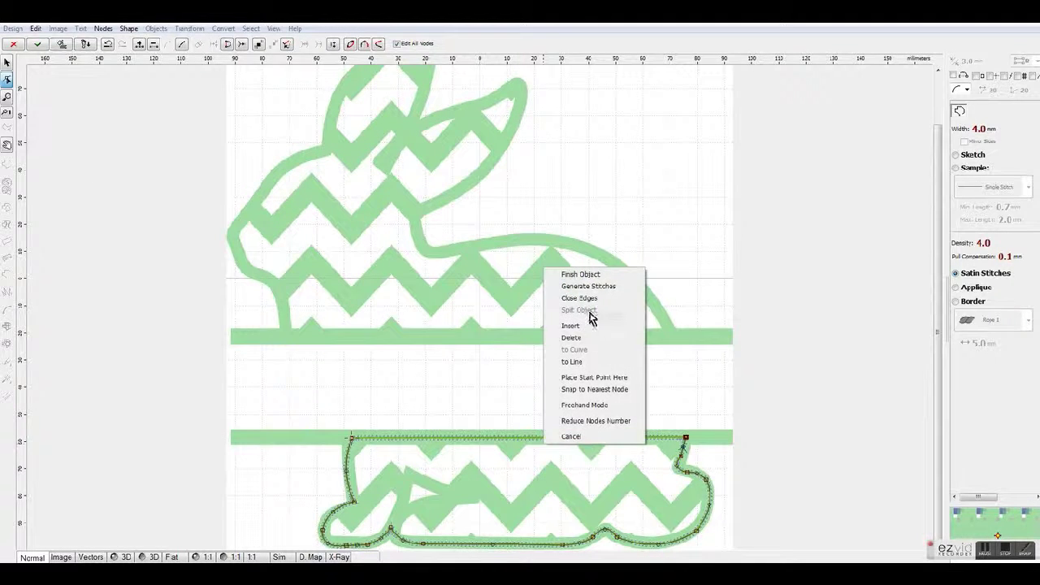
click(599, 286)
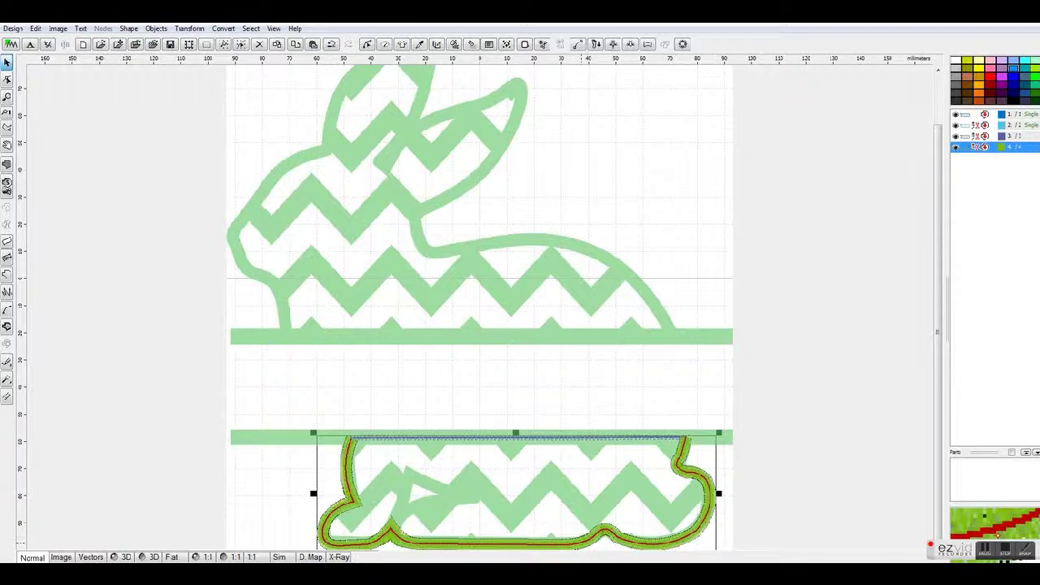
click(126, 558)
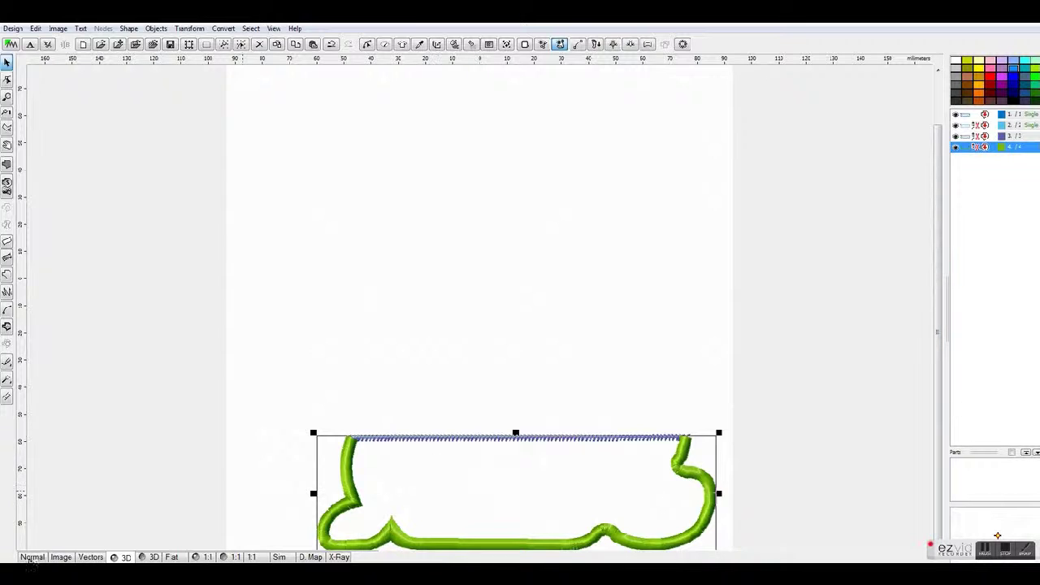
click(33, 558)
Draw a single-stitch line about 17 mm long from the outline's upper rear corner to the lower bar's near end and generate its stitches.
scroll(687, 449, up, 2)
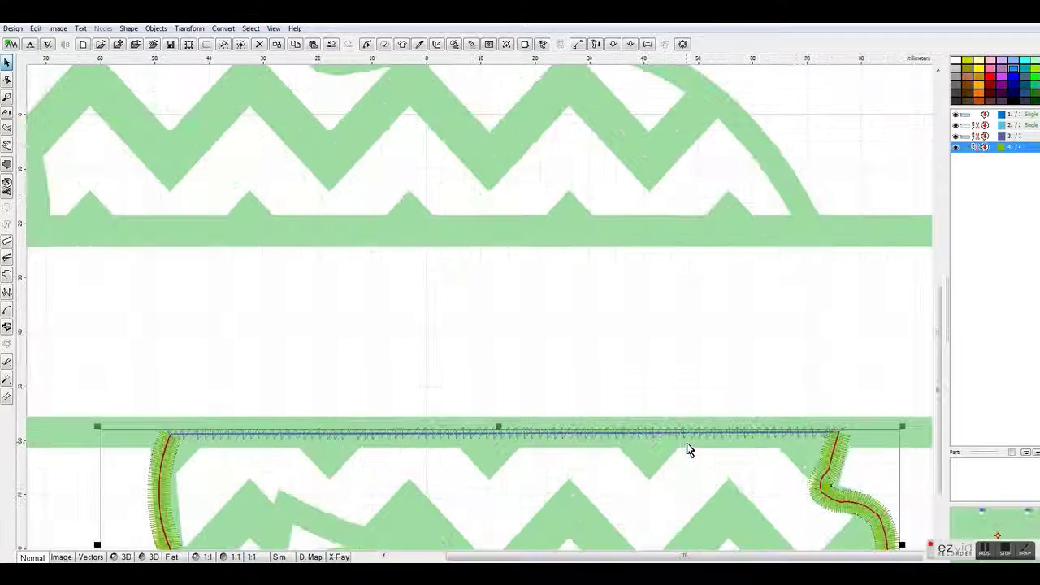
click(8, 276)
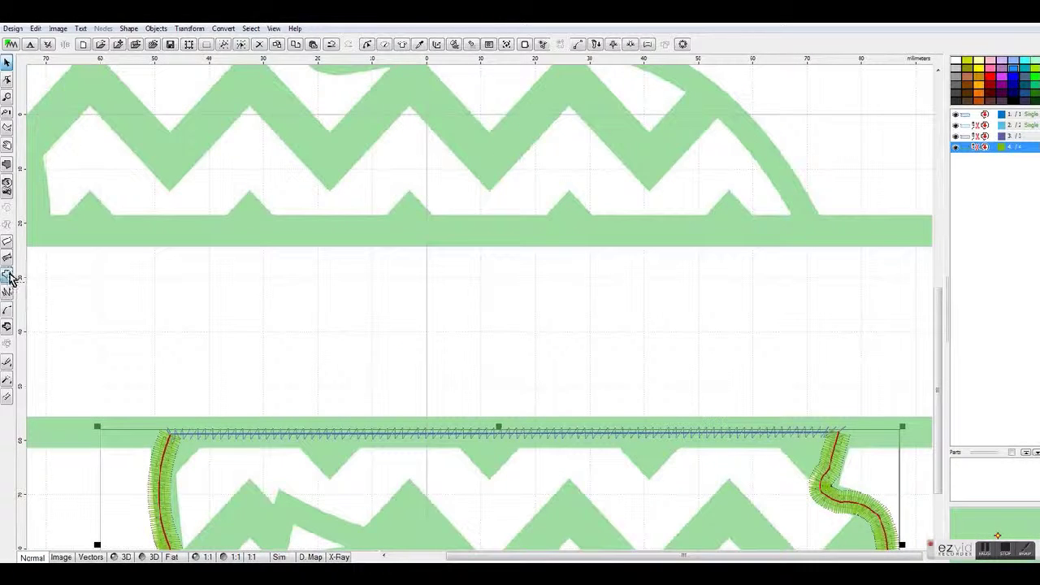
click(840, 434)
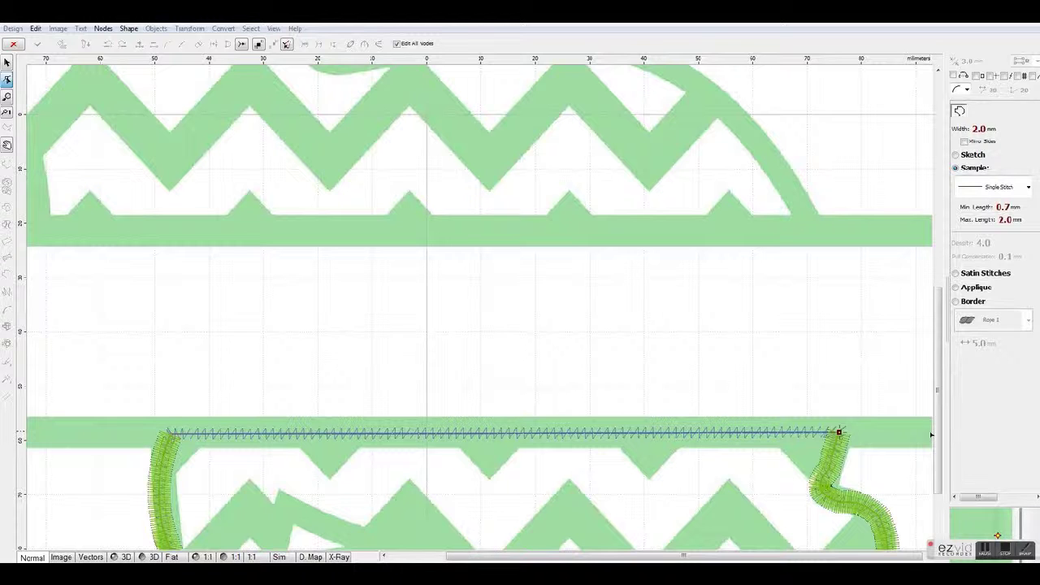
click(931, 431)
drag(931, 431, 932, 433)
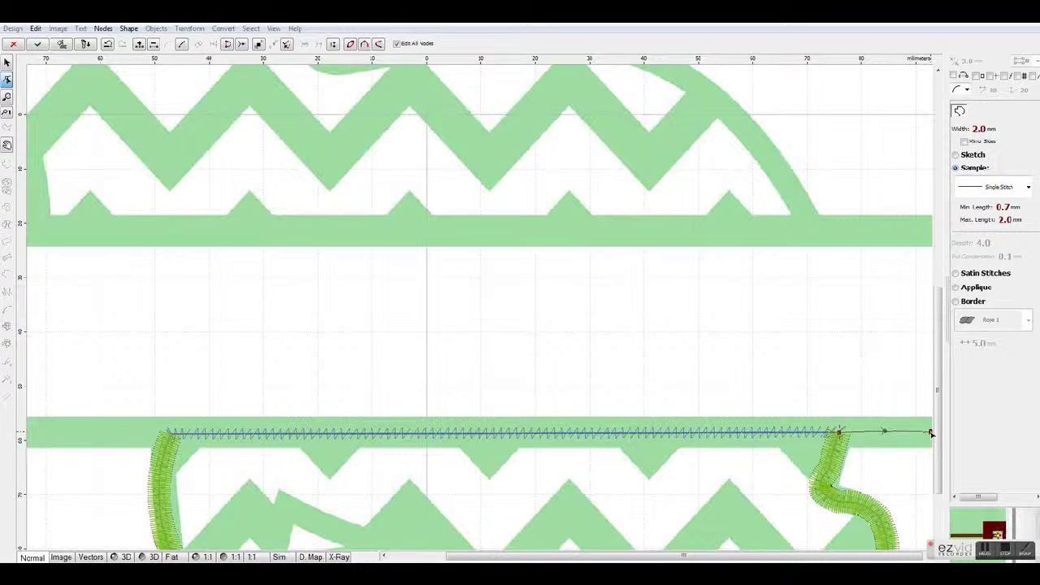
right_click(932, 433)
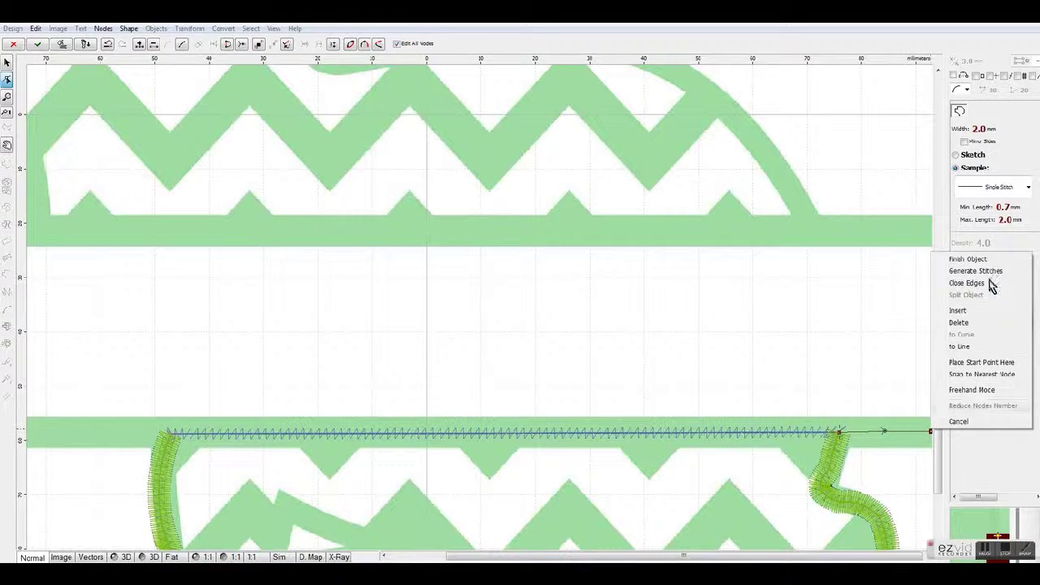
click(983, 273)
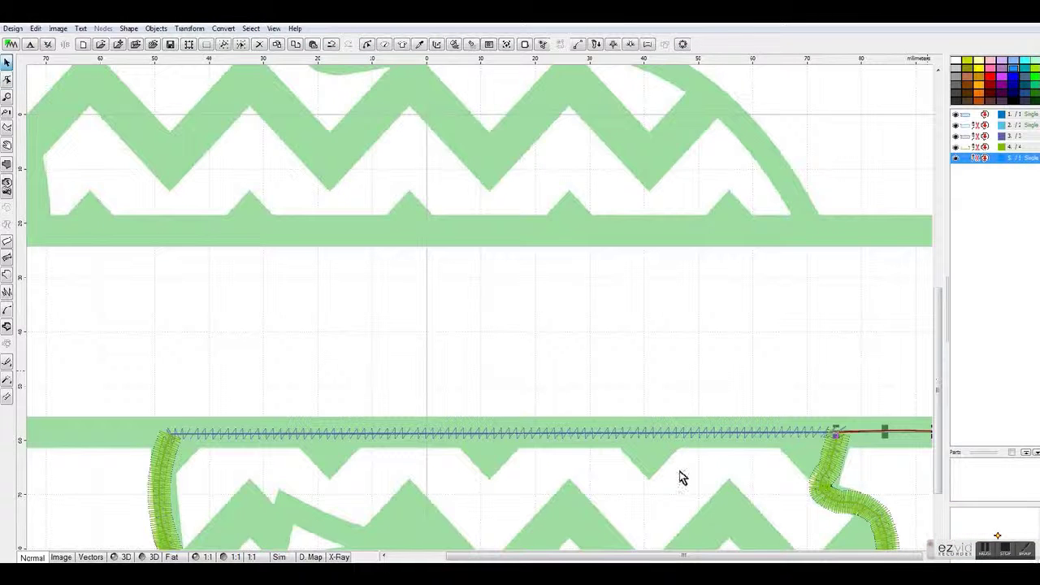
Draw a straight line about 185 mm long across the full length of the lower bar, starting from the short connecting line's end.
click(7, 277)
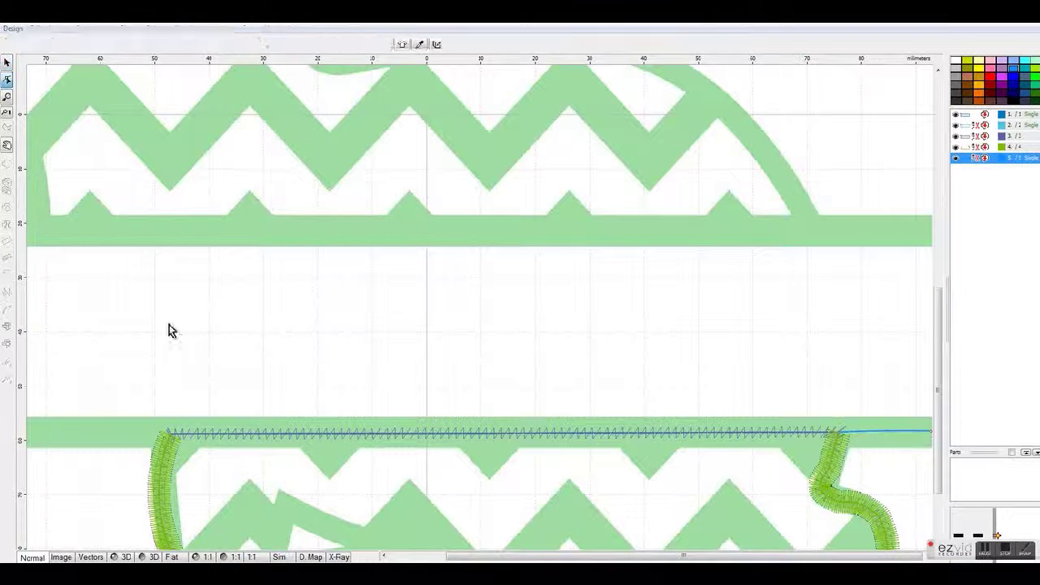
click(932, 434)
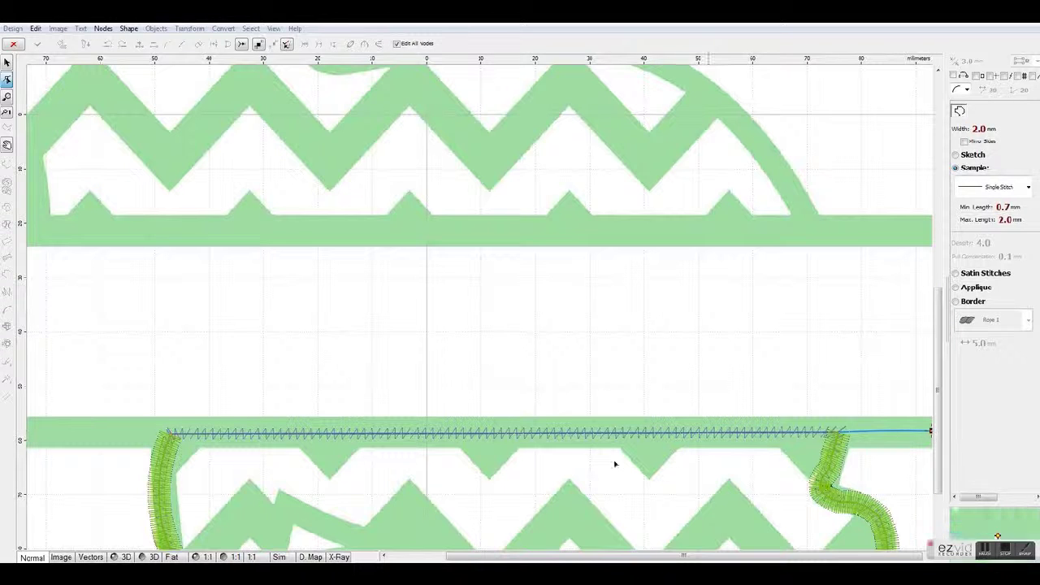
scroll(204, 462, down, 2)
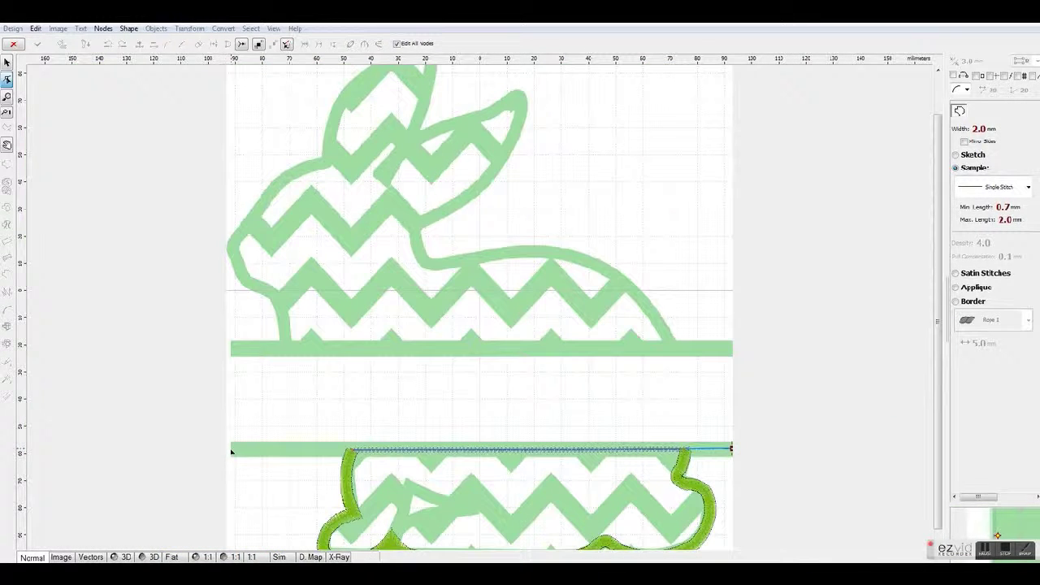
click(230, 450)
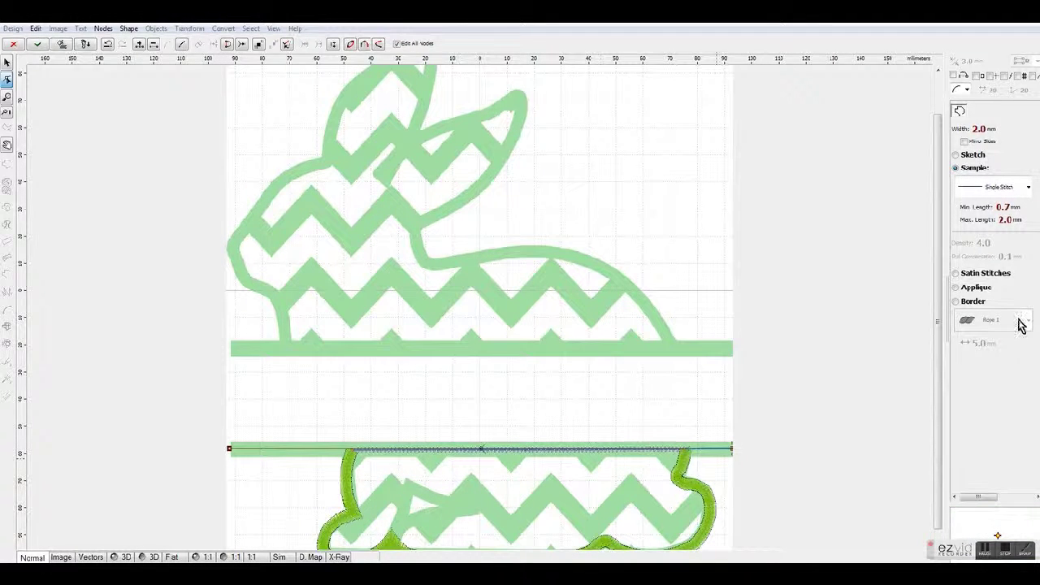
Give the full-length bar line 4 mm wide satin stitches and generate them.
click(991, 272)
click(979, 128)
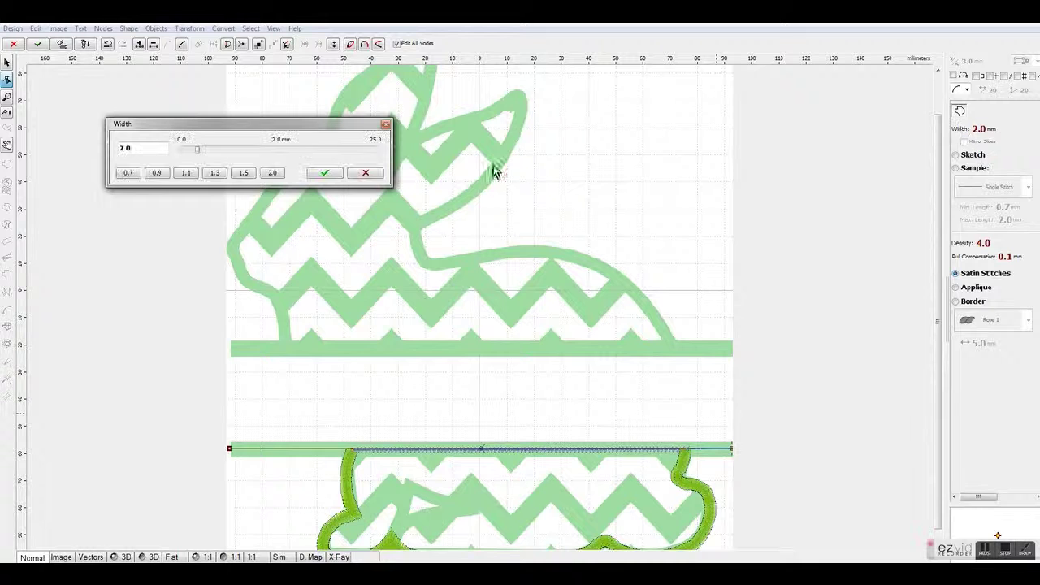
double_click(123, 149)
text(4)
click(324, 172)
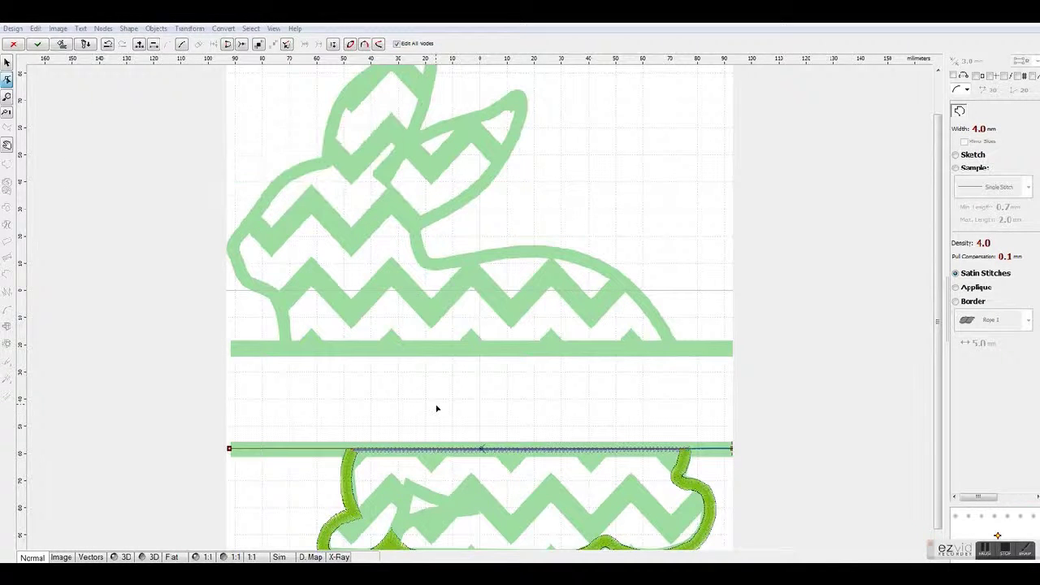
right_click(433, 447)
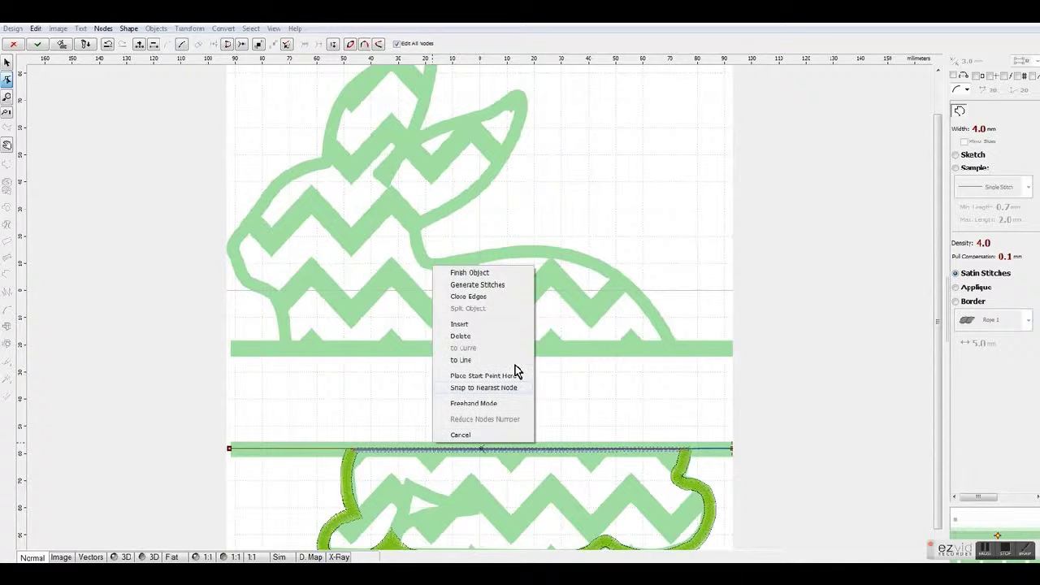
click(501, 290)
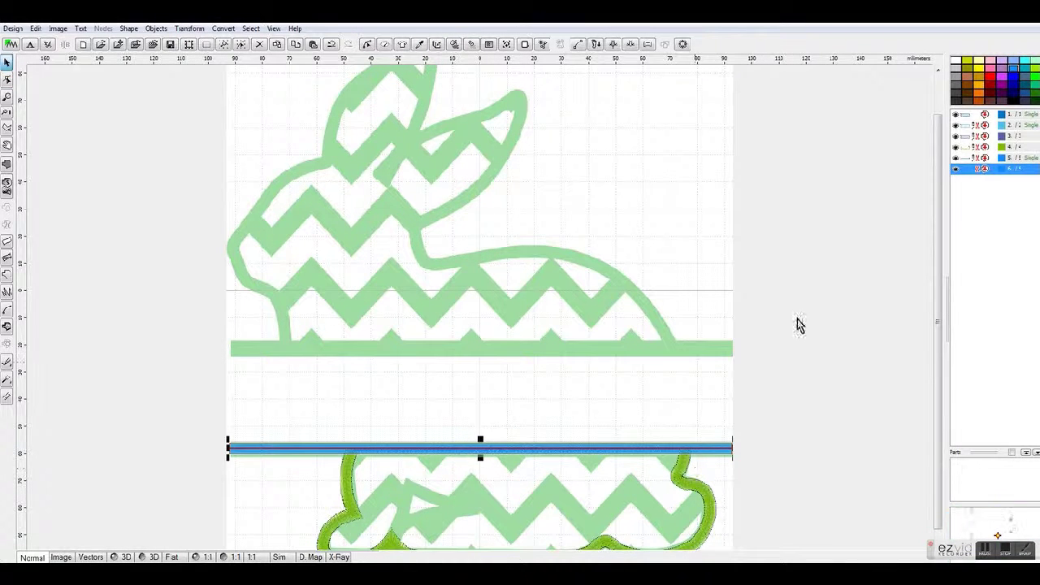
Group the green satin outline, the short connecting line and the satin bar of the lower half.
click(967, 149)
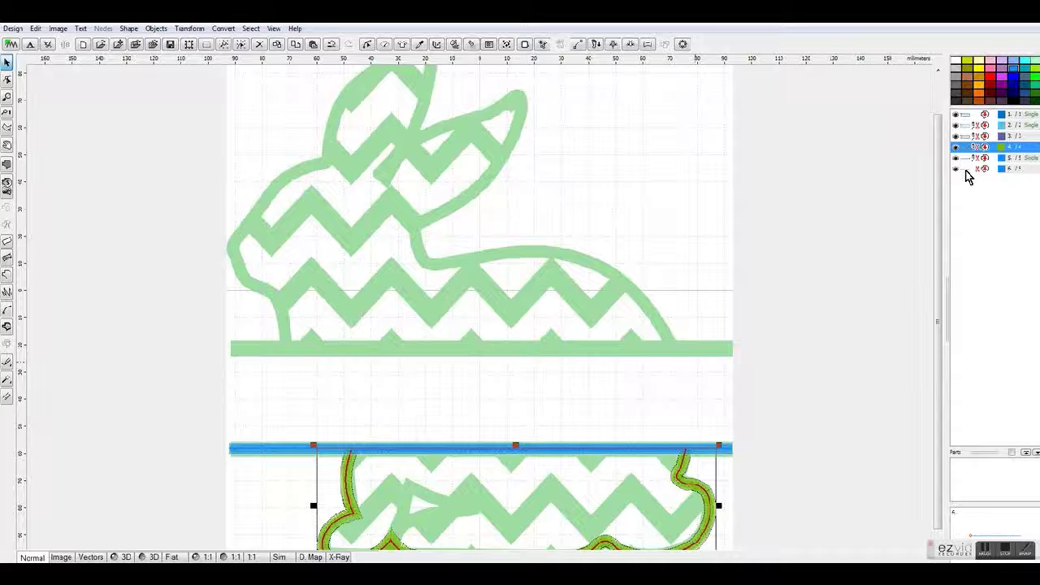
shift+click(966, 169)
right_click(967, 172)
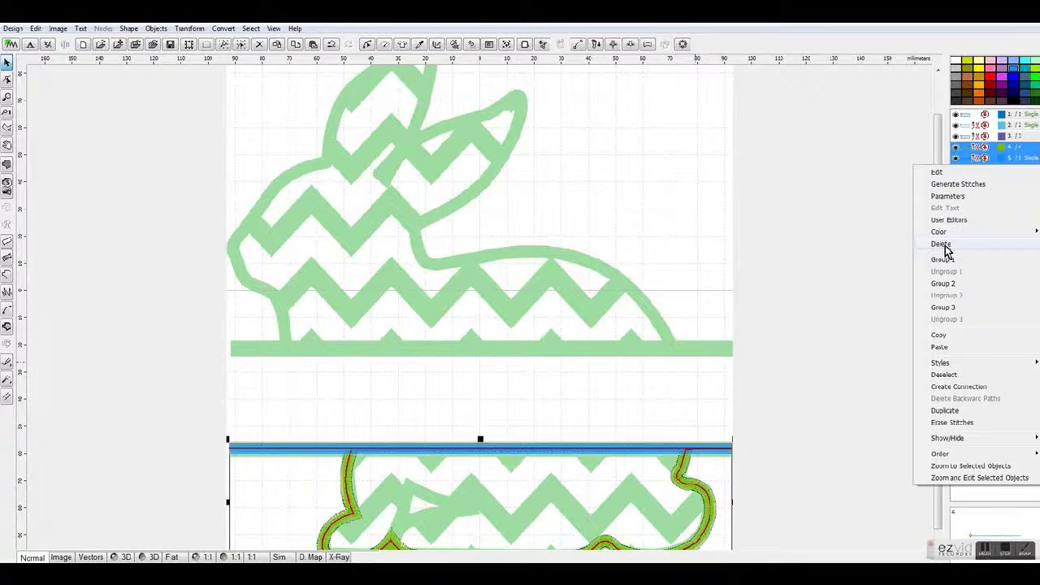
click(966, 248)
Color the whole lower-half border group Green Dust (2315) from the Marathon Polyester catalog and check it in 3D.
right_click(969, 151)
mouse_move(947, 221)
click(825, 264)
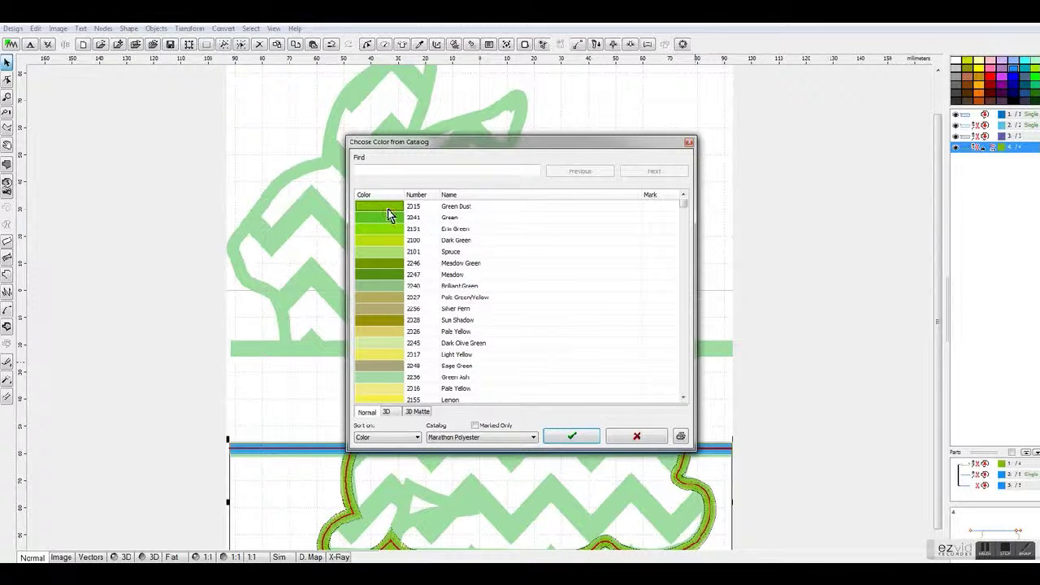
click(572, 436)
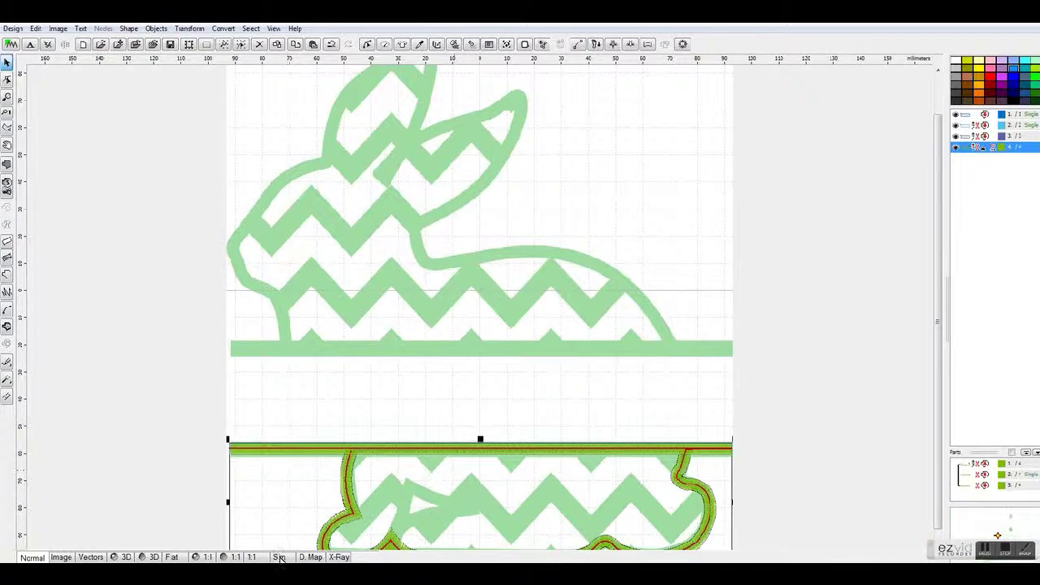
click(125, 558)
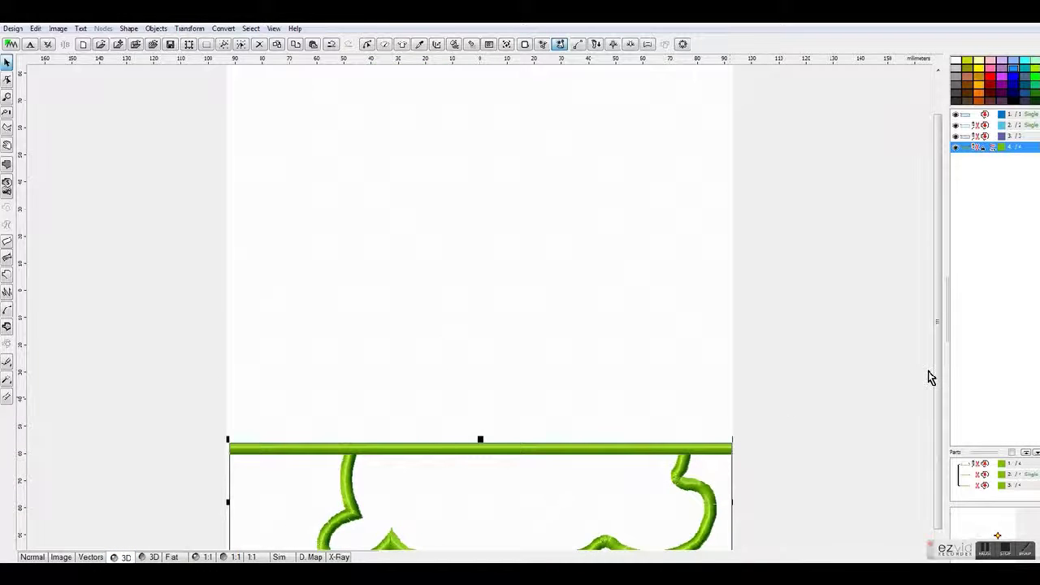
scroll(935, 390, down, 1)
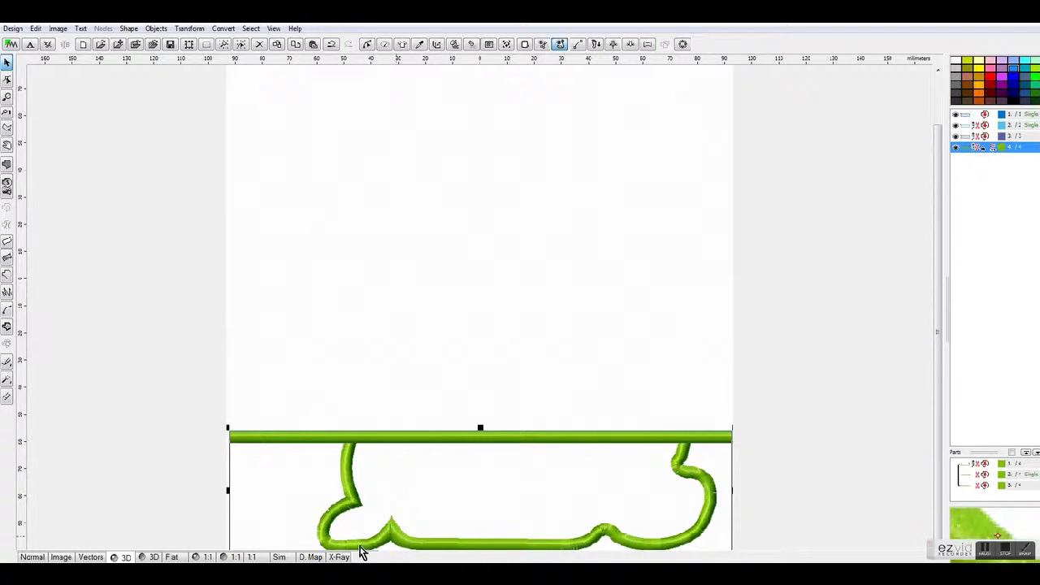
click(32, 557)
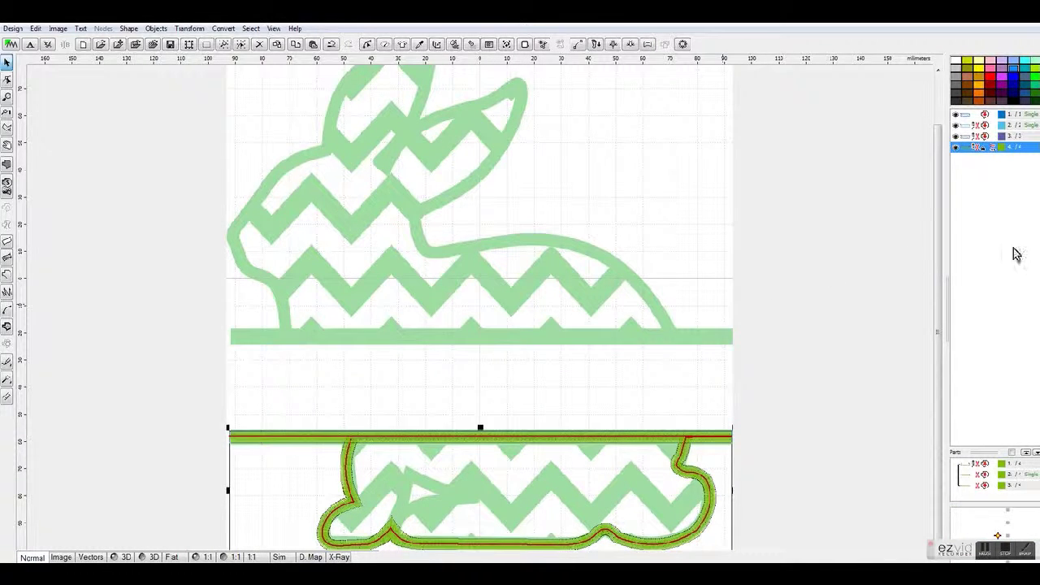
Start a single-stitch outline of the bunny's upper half at the upper bar, tracing the chest, face and forehead to the front ear's base.
drag(936, 263, 942, 158)
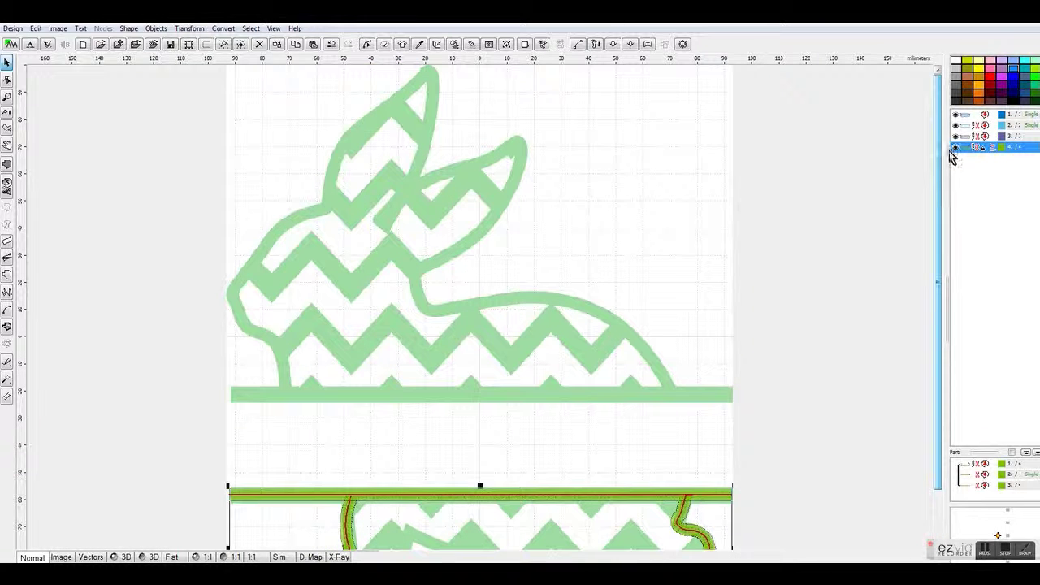
click(8, 276)
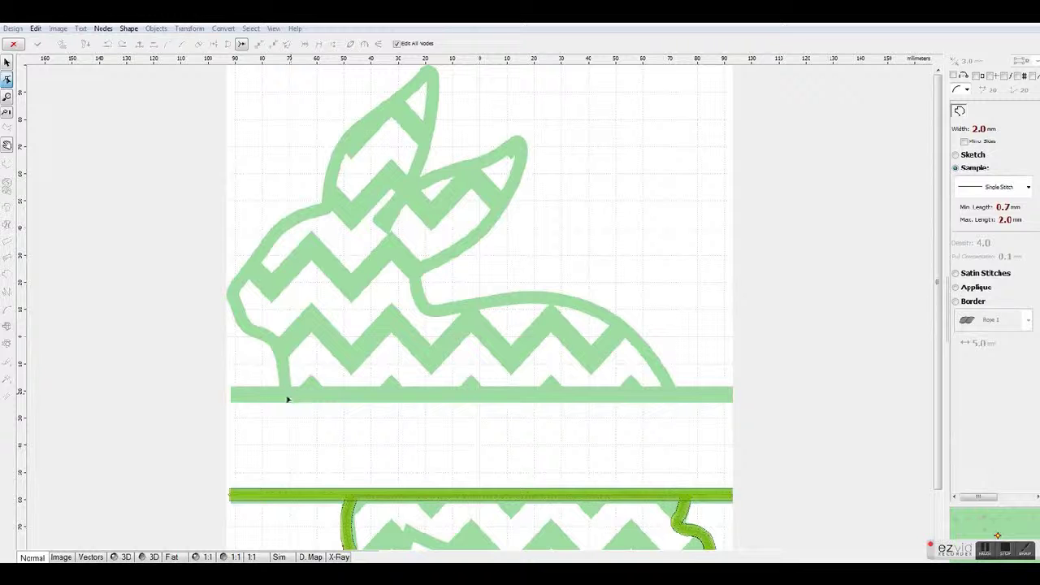
click(286, 395)
click(281, 364)
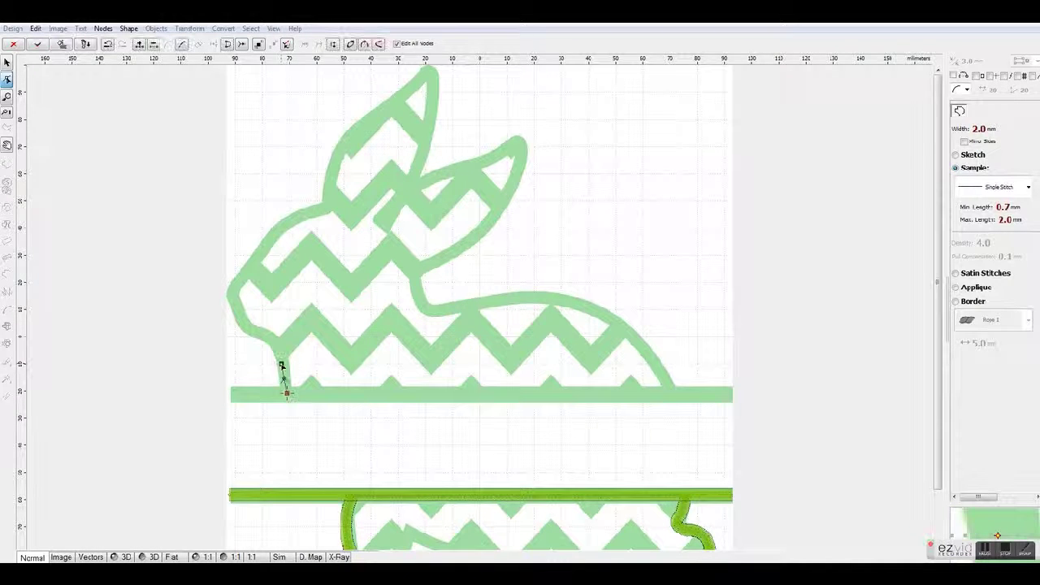
click(258, 332)
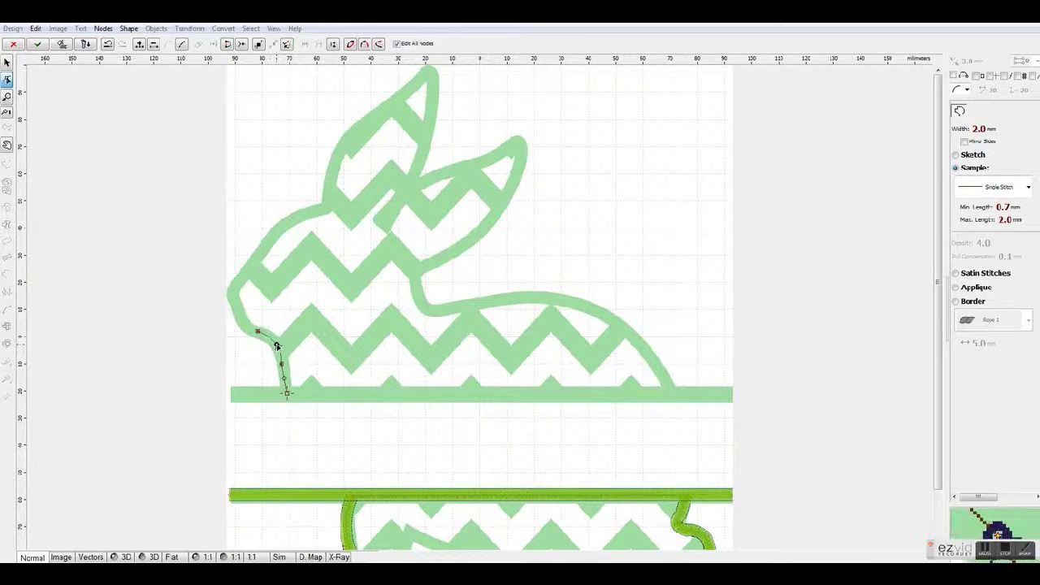
click(238, 310)
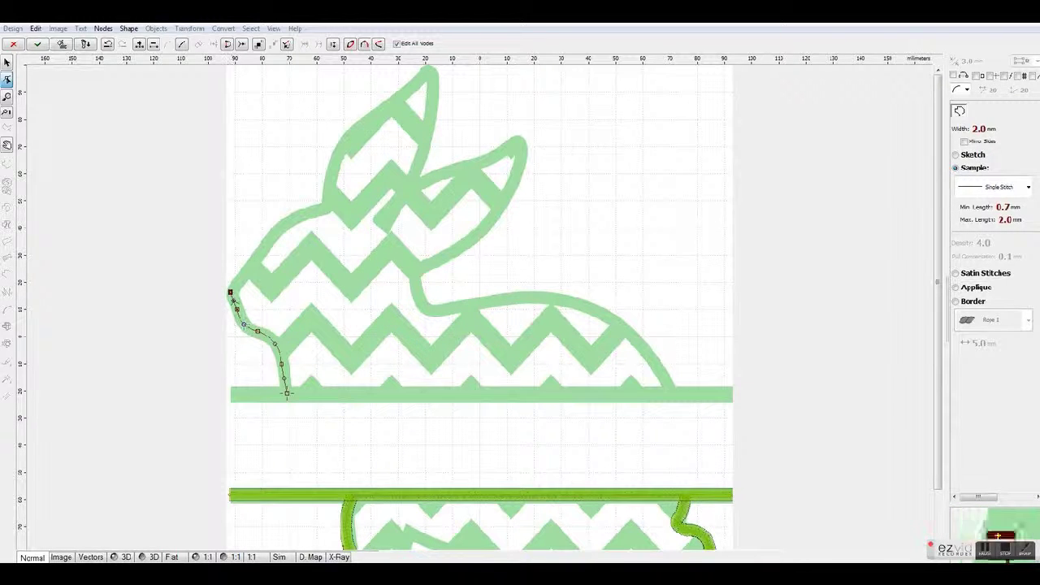
click(262, 251)
click(329, 212)
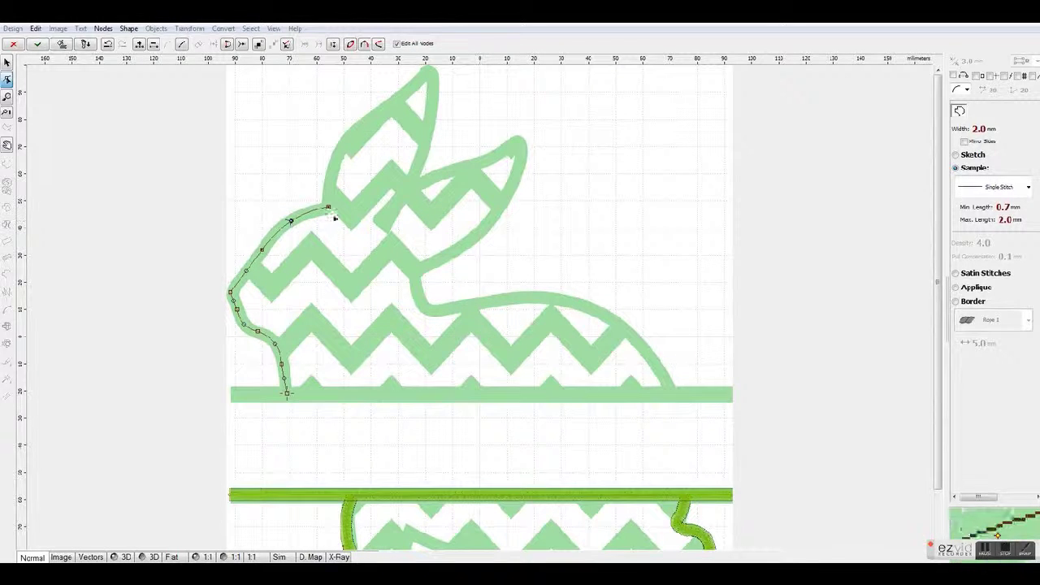
Continue the upper-half outline around the front ear to the notch between the ears, bending the segments to follow the artwork.
click(330, 173)
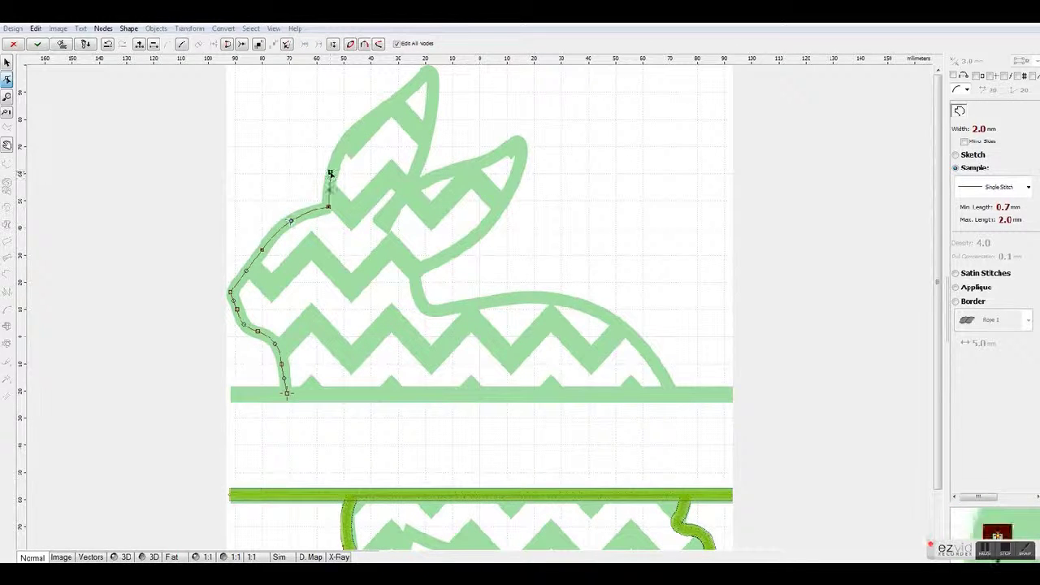
click(378, 111)
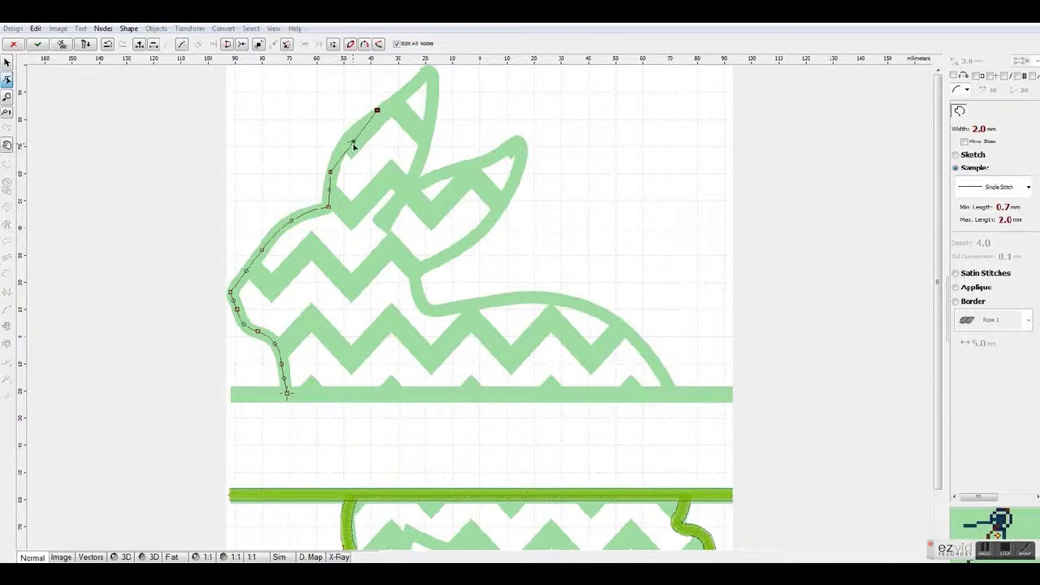
click(427, 70)
click(404, 94)
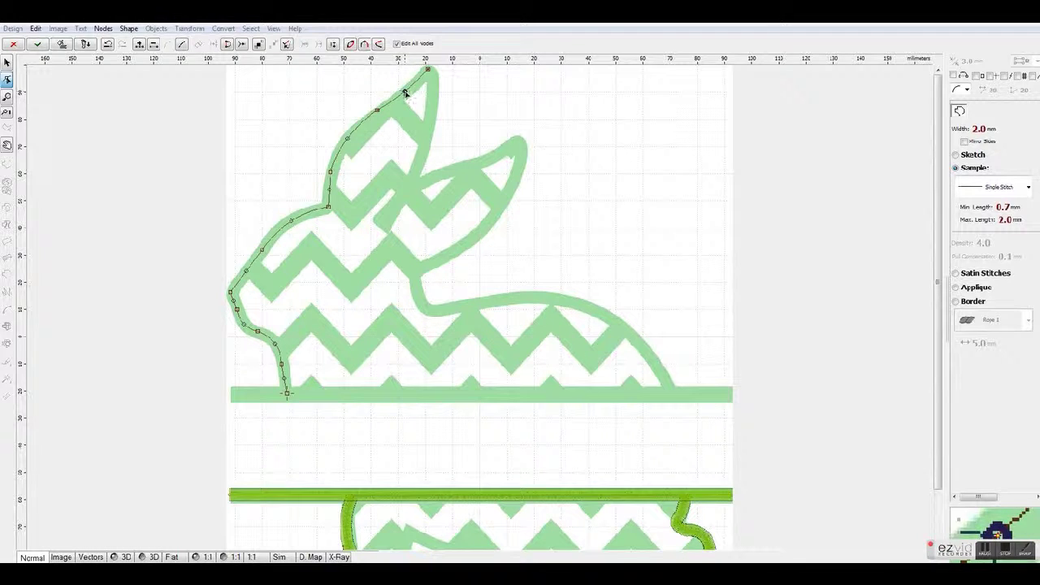
click(412, 187)
drag(420, 127, 436, 106)
Trace the rear ear from the notch over its tip to its base at the neck, curving its sides along the artwork.
click(479, 163)
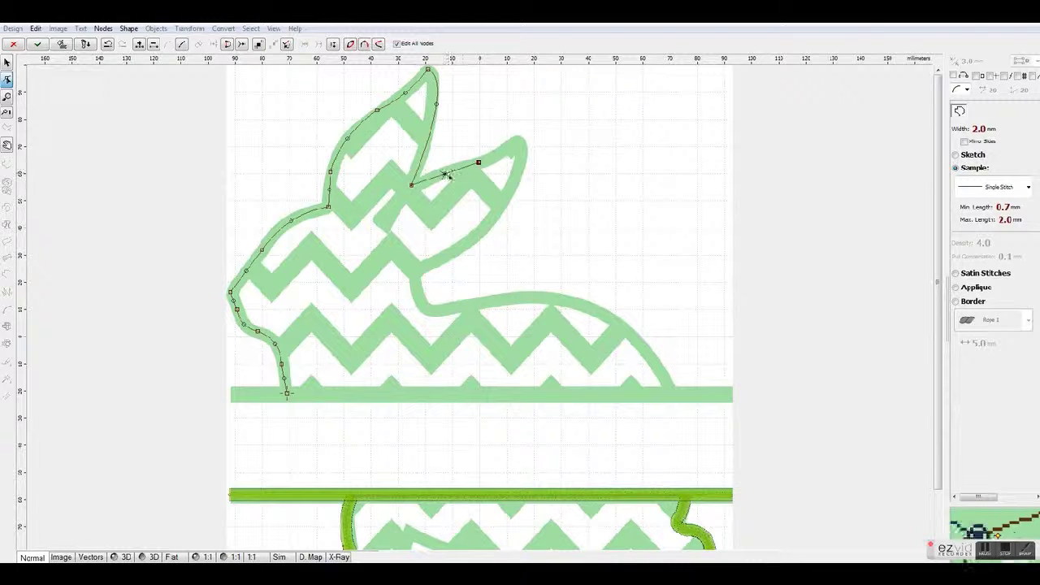
click(521, 140)
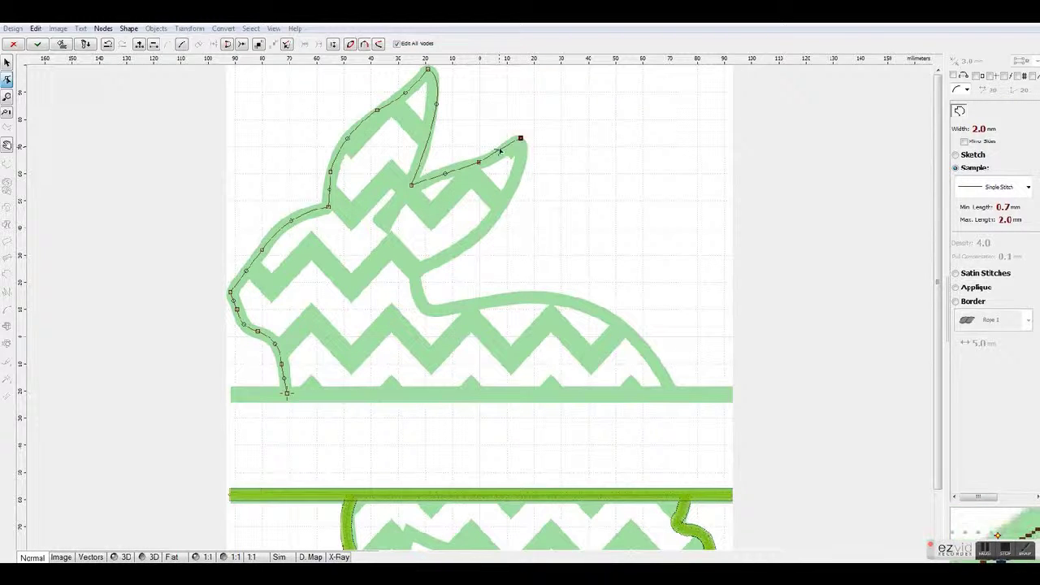
click(429, 263)
drag(477, 201, 507, 197)
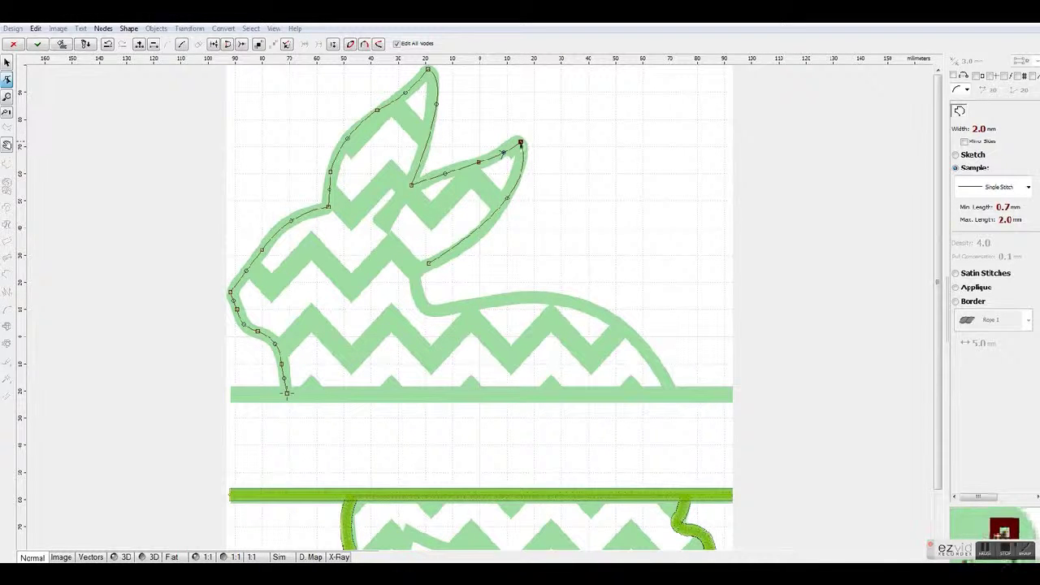
click(429, 263)
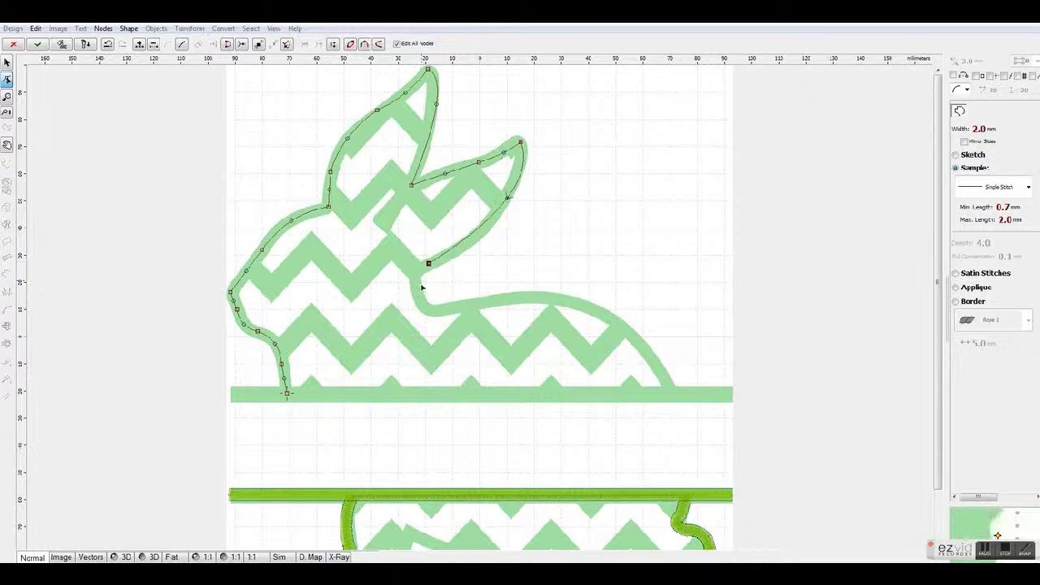
Trace the neck curve and the back down to the upper bar, shaping the segments to match the green border.
click(416, 297)
click(413, 274)
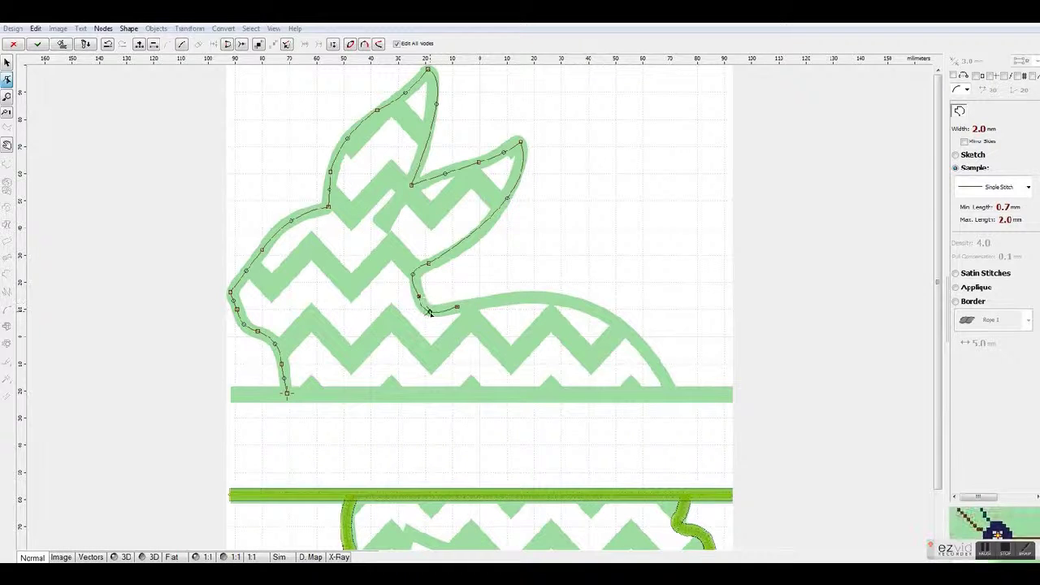
click(598, 312)
drag(526, 309, 540, 296)
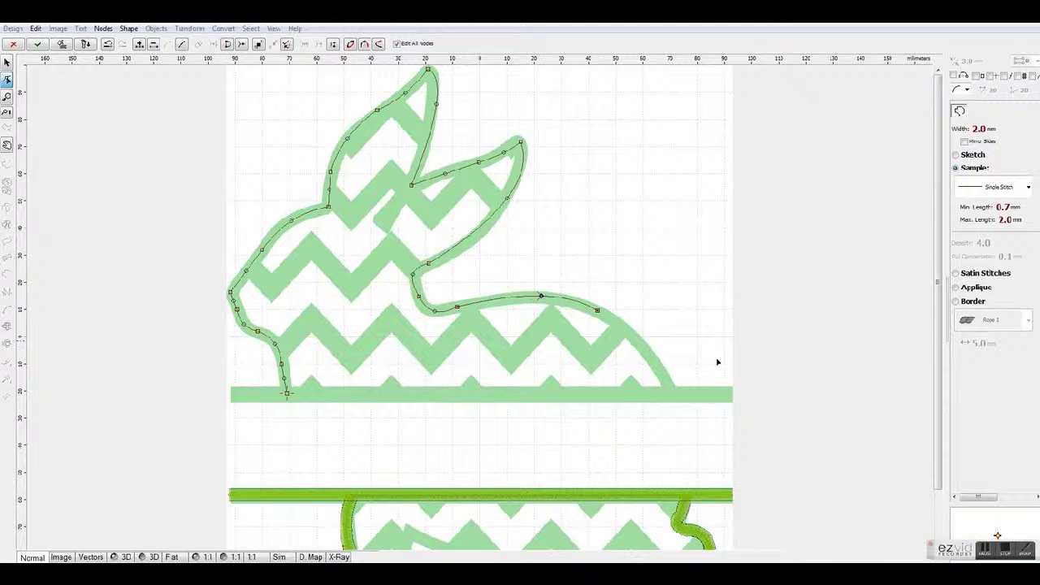
click(671, 395)
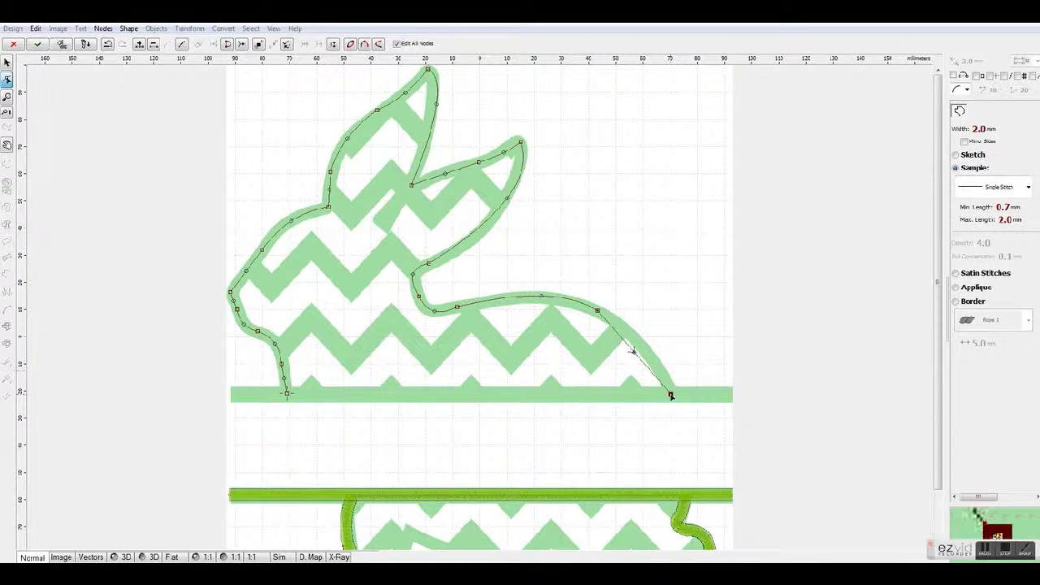
drag(634, 352, 640, 346)
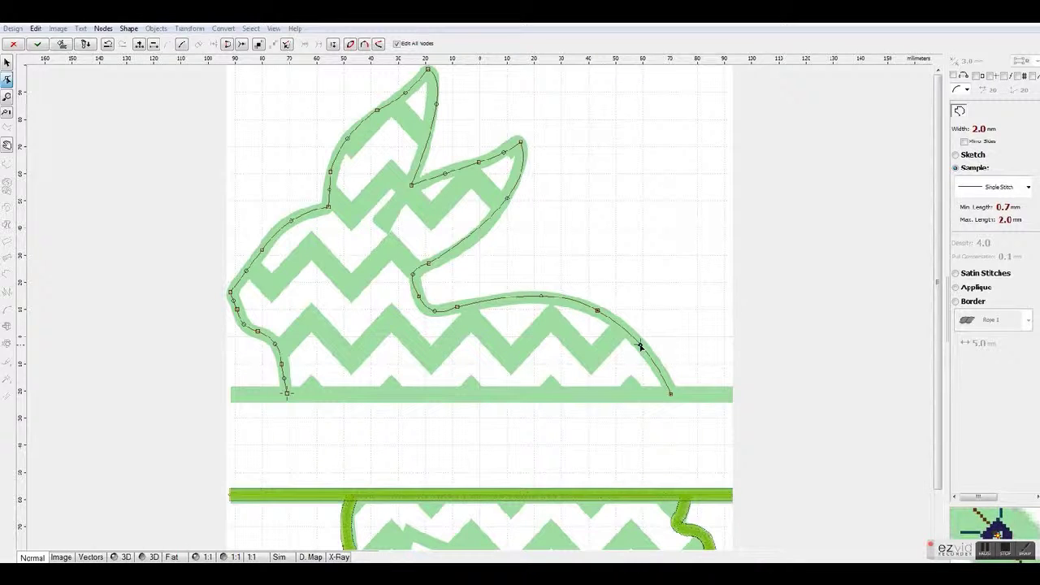
Close the upper-half outline with a straight segment along the upper bar back to its start point and generate its single stitches.
click(314, 395)
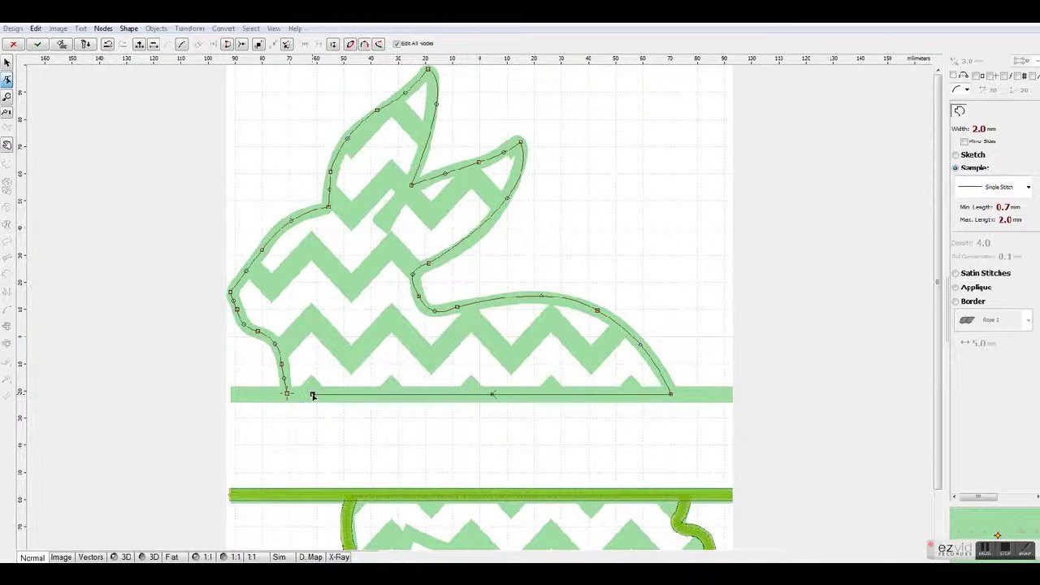
click(287, 394)
right_click(287, 394)
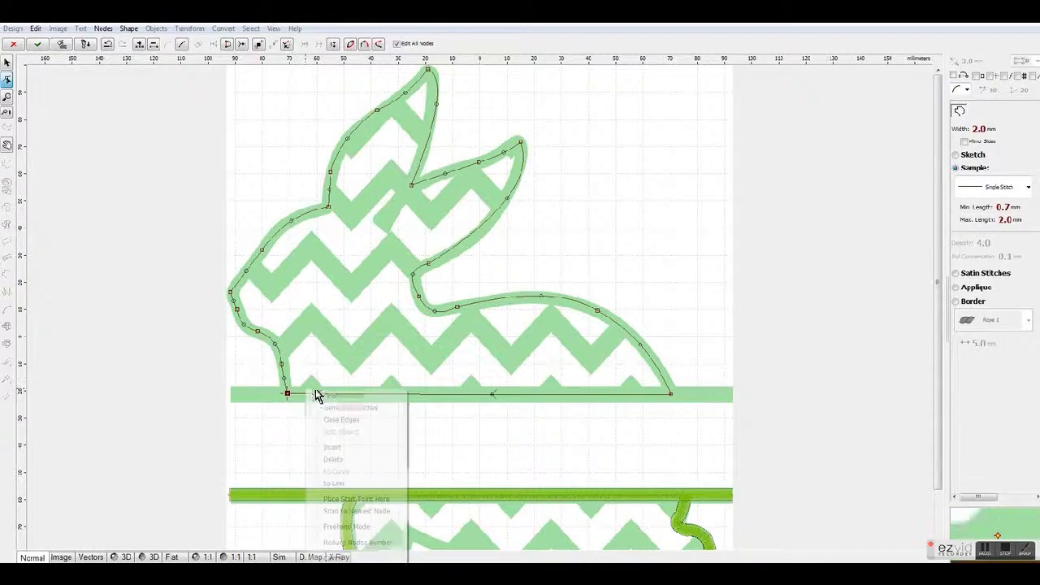
click(365, 404)
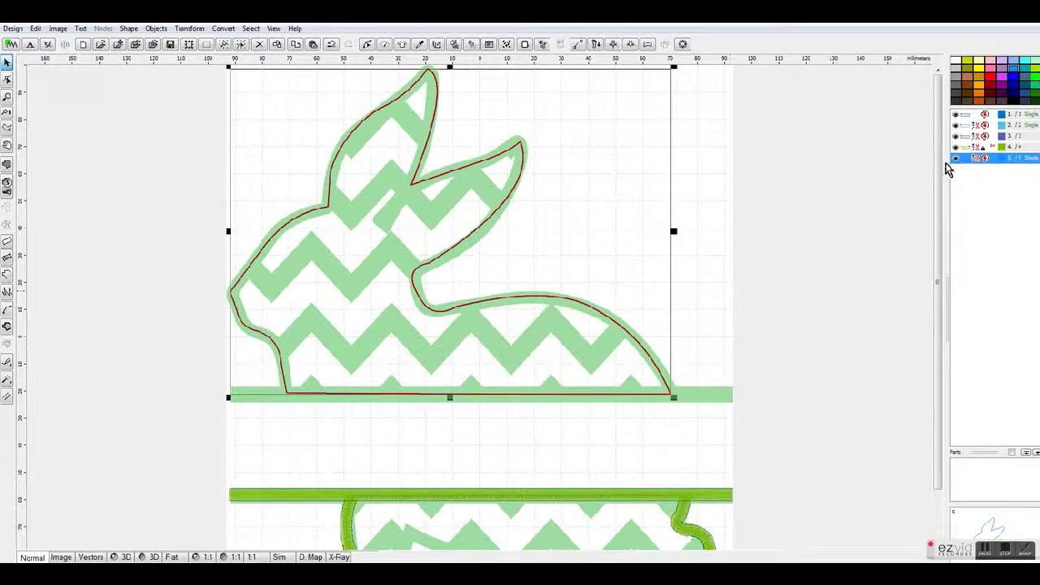
ctrl+click(969, 115)
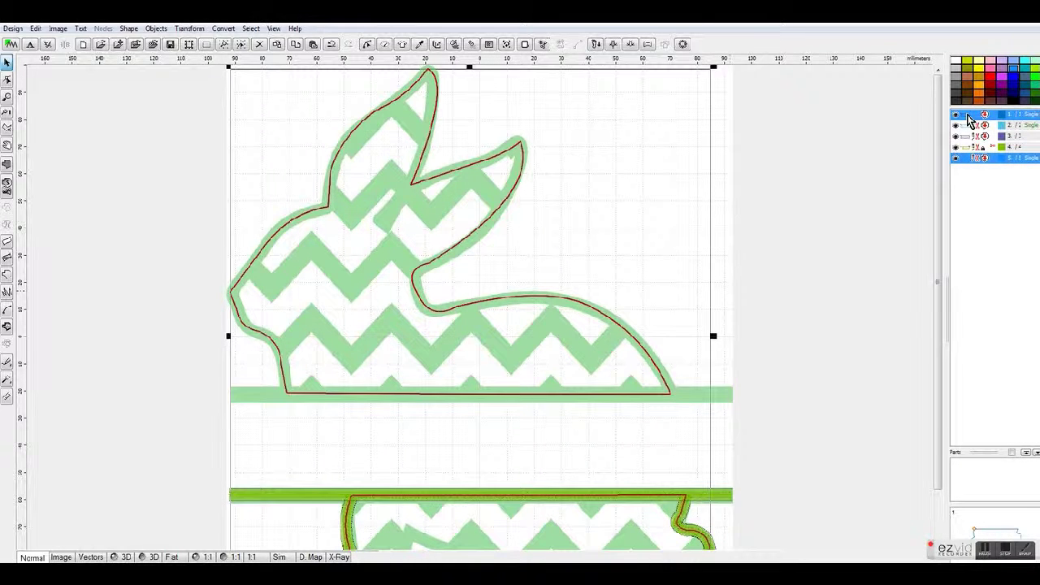
right_click(968, 116)
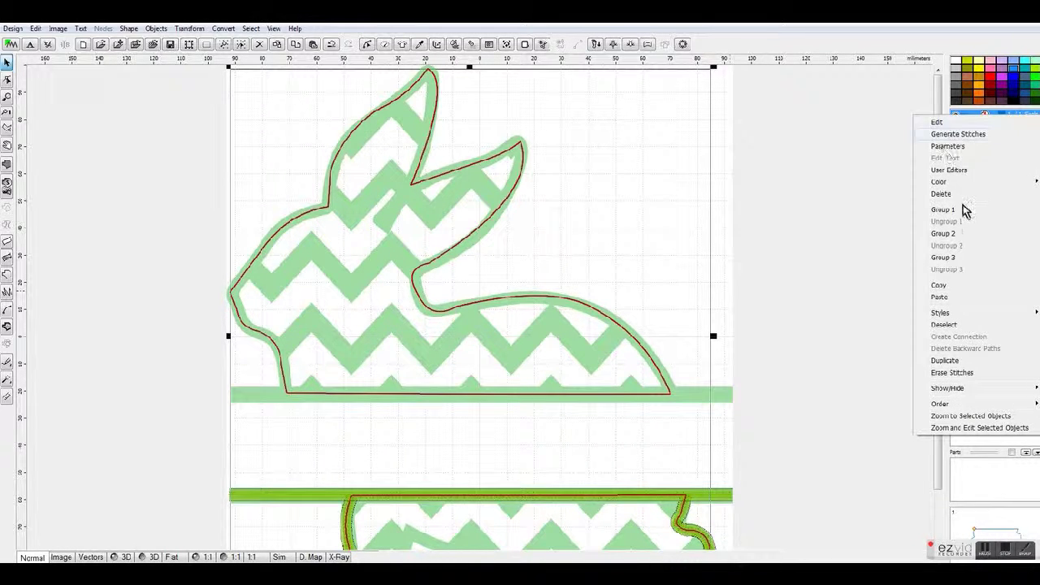
click(960, 210)
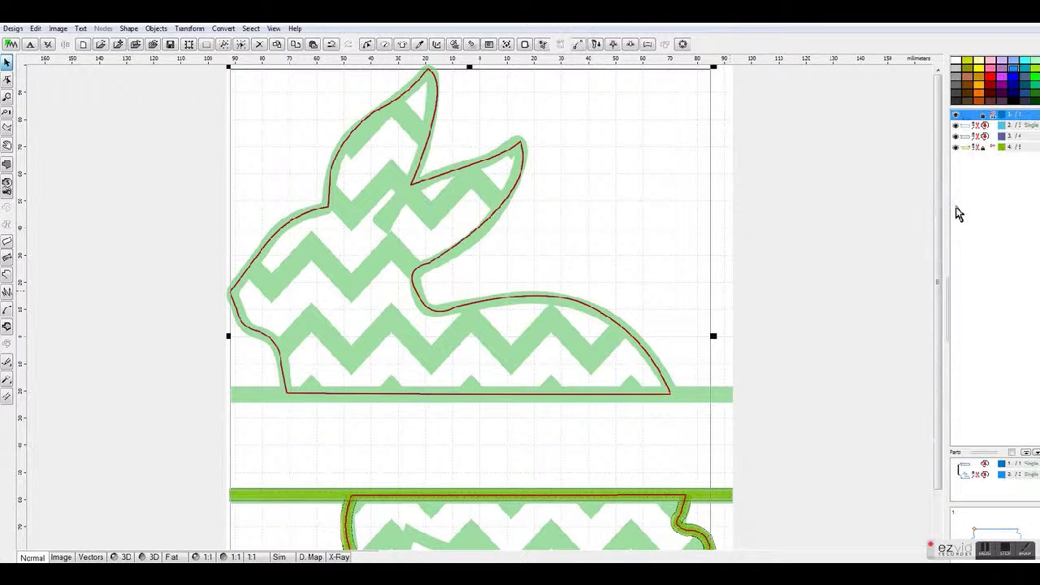
right_click(970, 117)
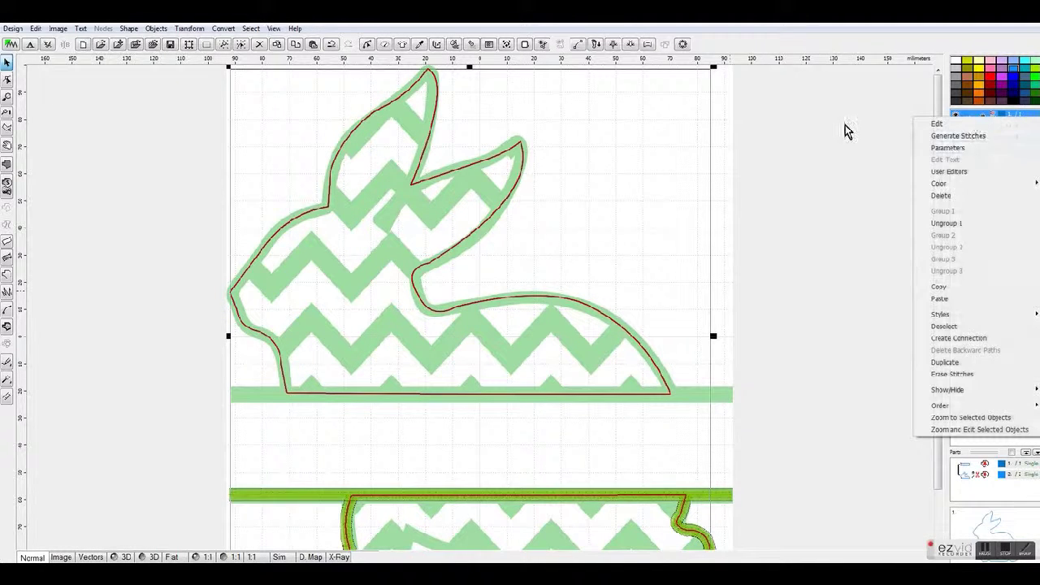
click(35, 29)
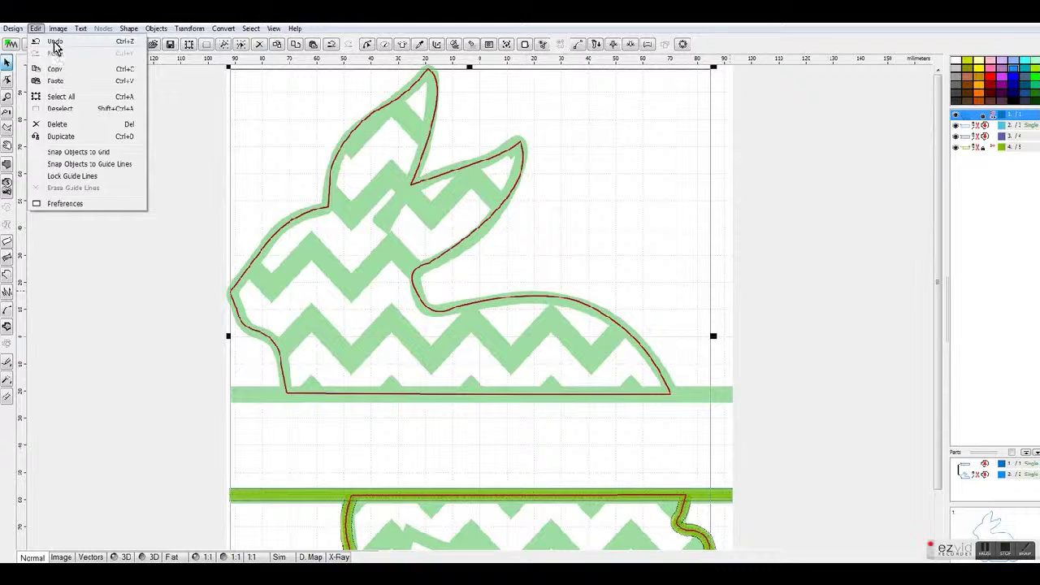
click(70, 119)
Recolor the upper-half outline together with the lower half's first outline to Medium Blue 2232 from the Marathon Polyester catalog.
click(965, 158)
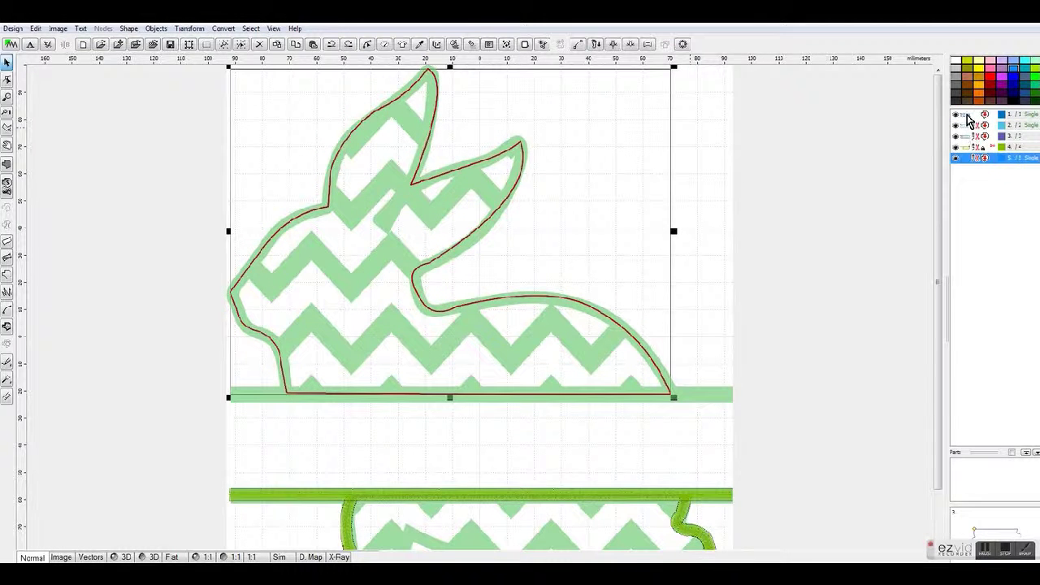
ctrl+click(968, 117)
right_click(968, 119)
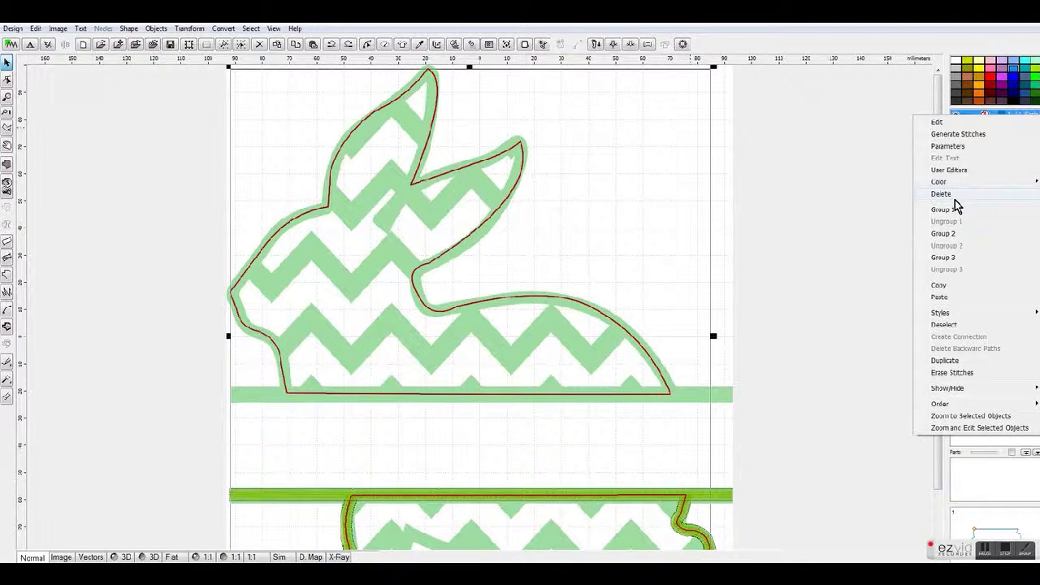
mouse_move(951, 184)
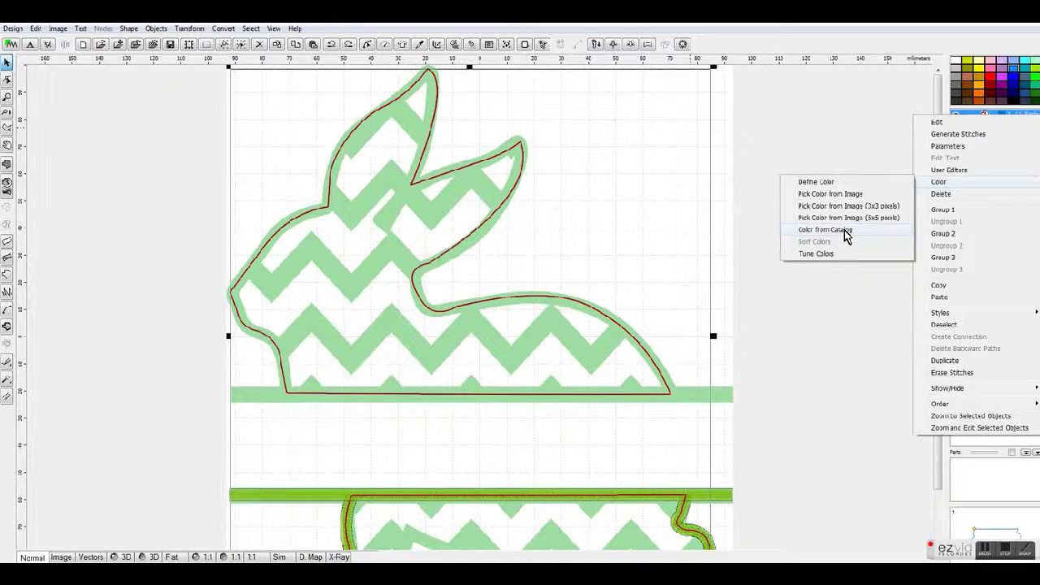
click(825, 230)
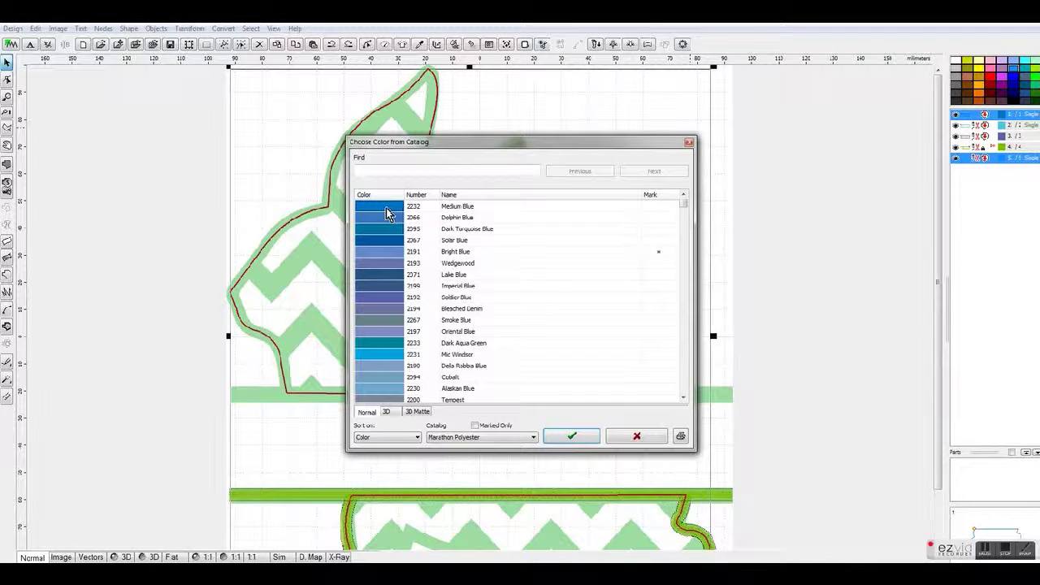
click(588, 438)
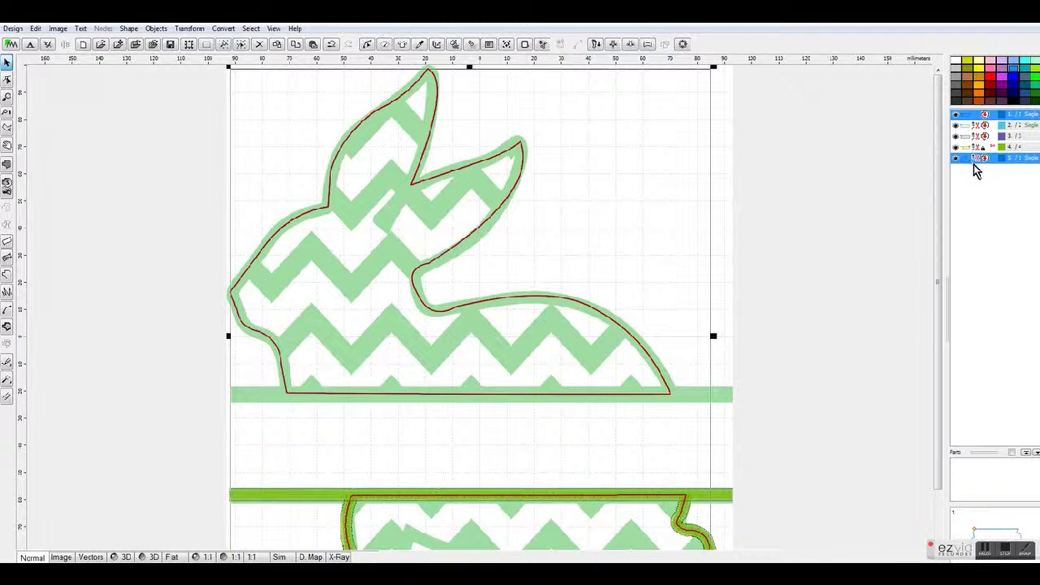
Duplicate the upper-half outline and color the copy Medium Blue/Green 2229 from the catalog, matching the lower half's second outline.
click(973, 162)
key(ctrl+d)
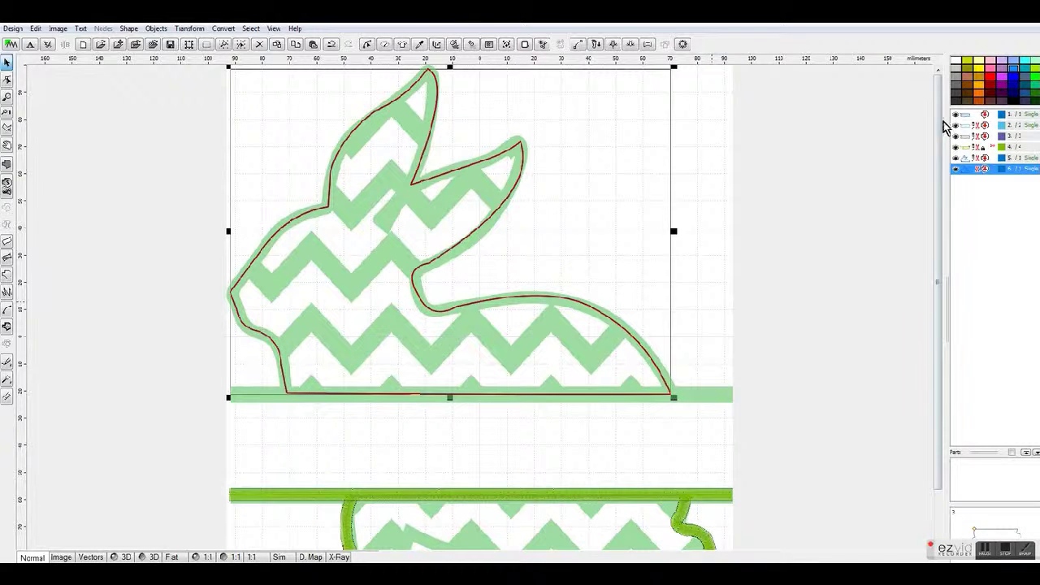
ctrl+click(968, 126)
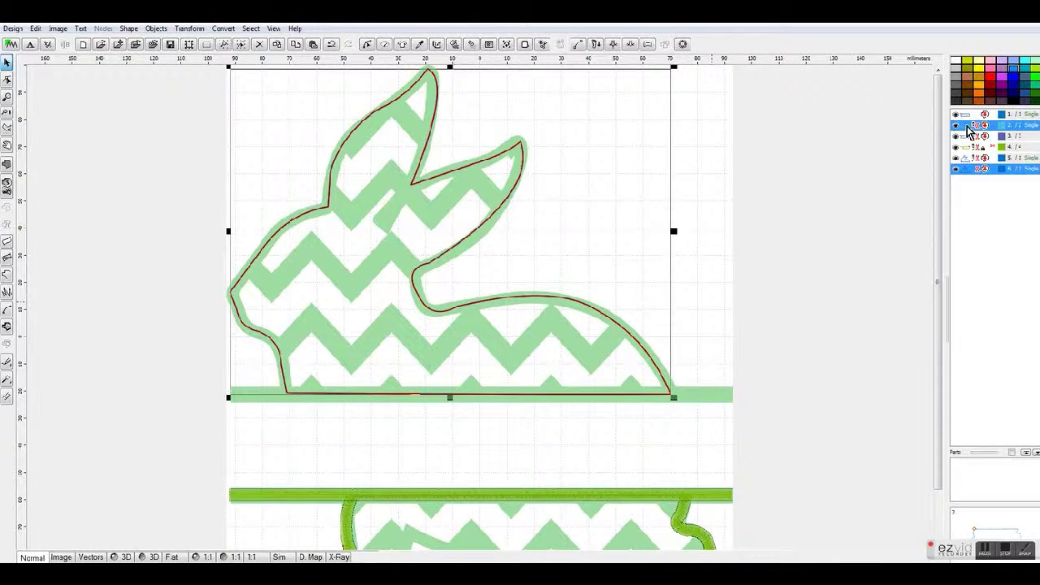
right_click(968, 133)
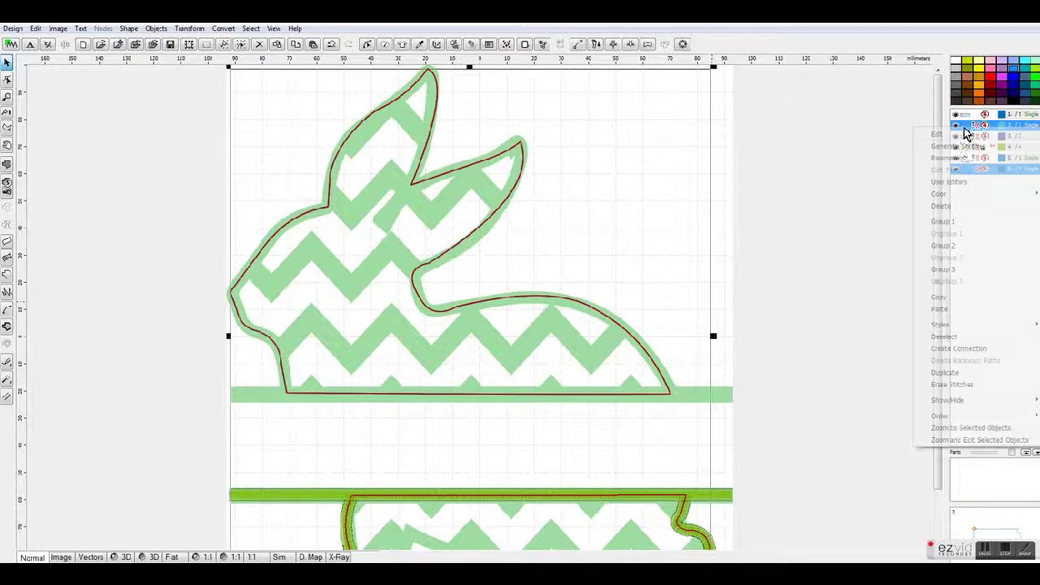
click(926, 218)
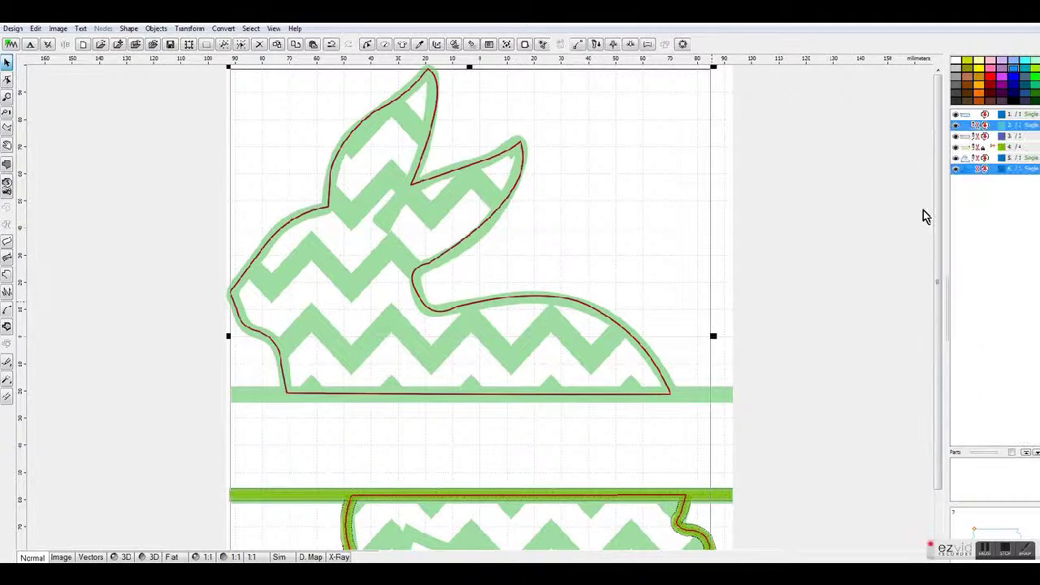
click(971, 168)
ctrl+click(972, 128)
right_click(972, 132)
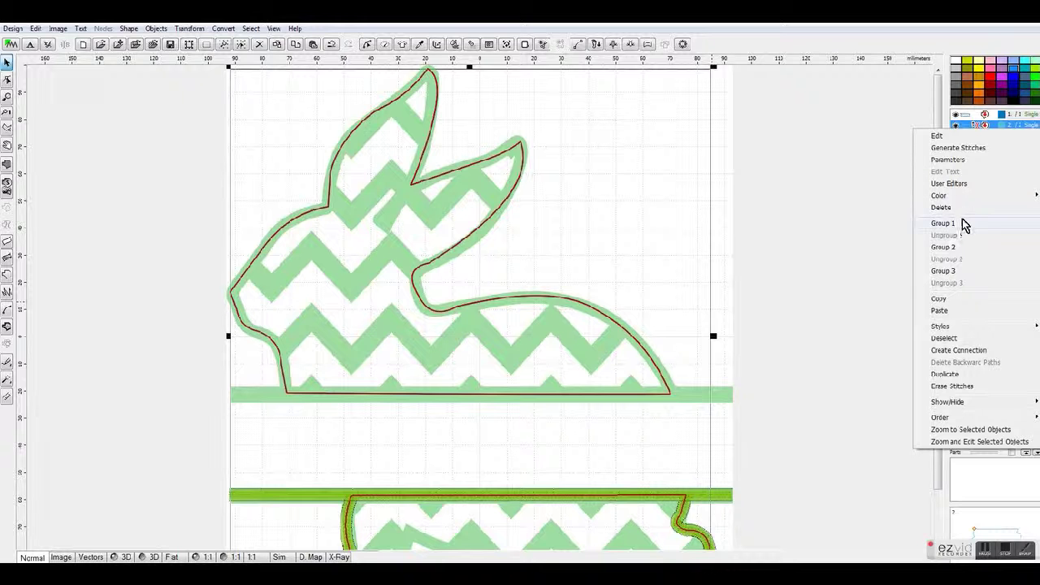
mouse_move(949, 198)
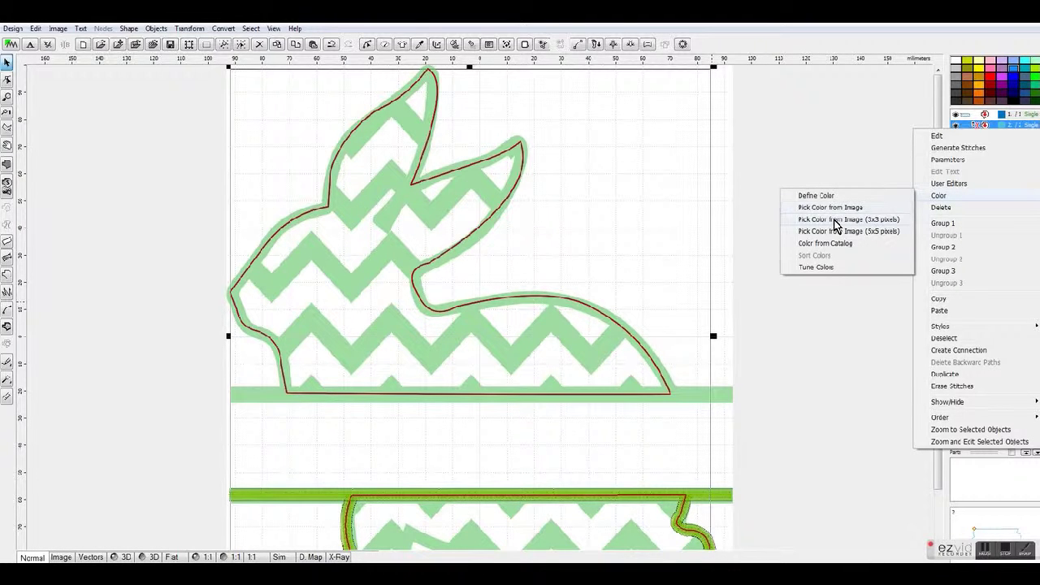
click(841, 244)
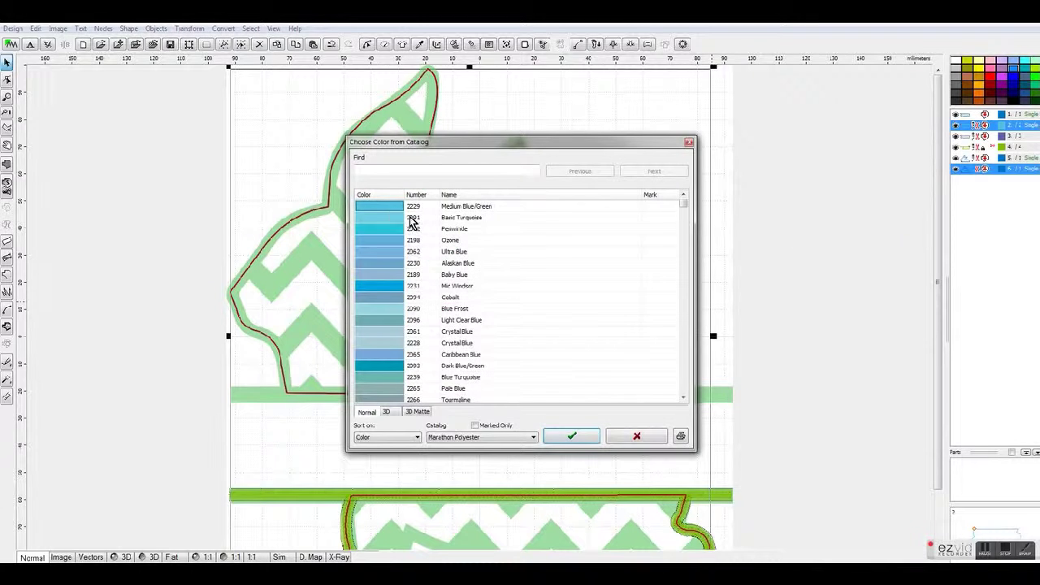
click(579, 437)
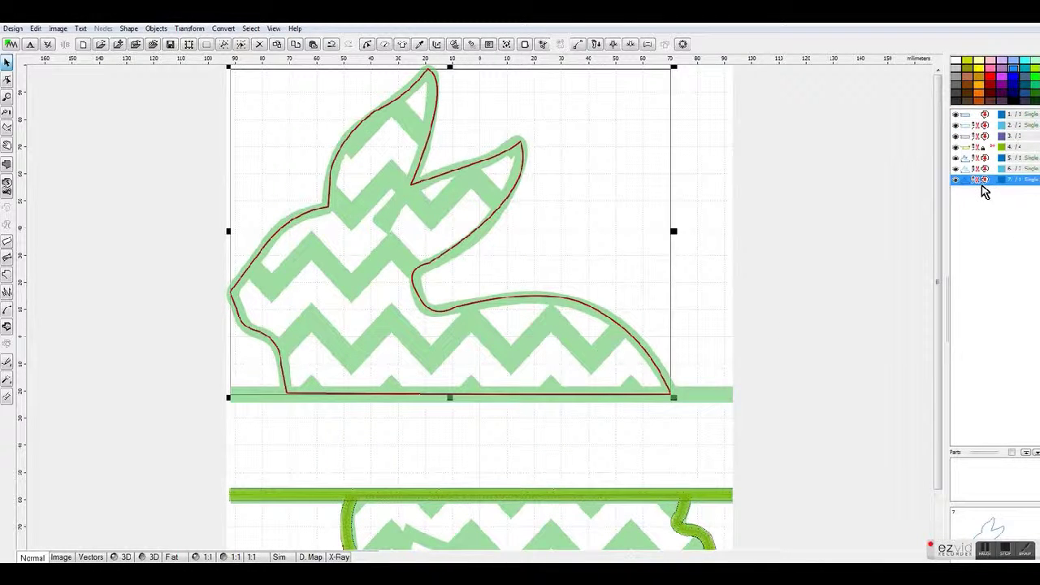
click(972, 137)
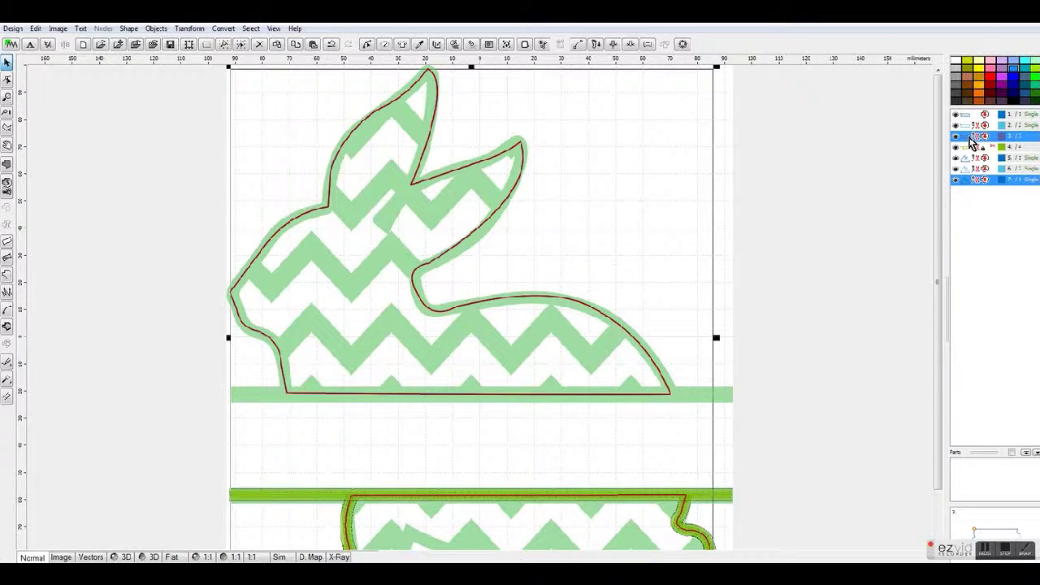
right_click(973, 139)
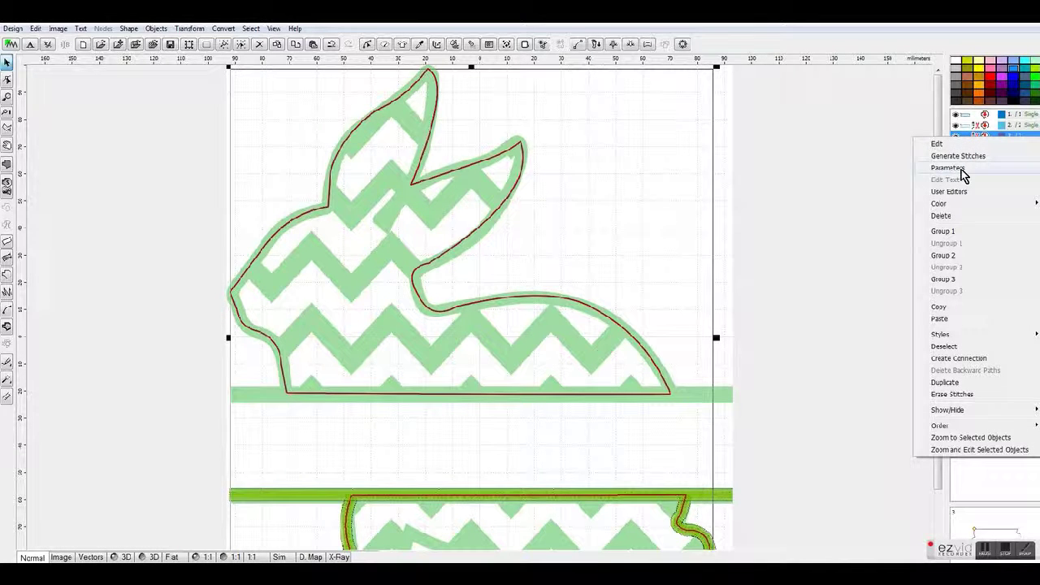
click(956, 234)
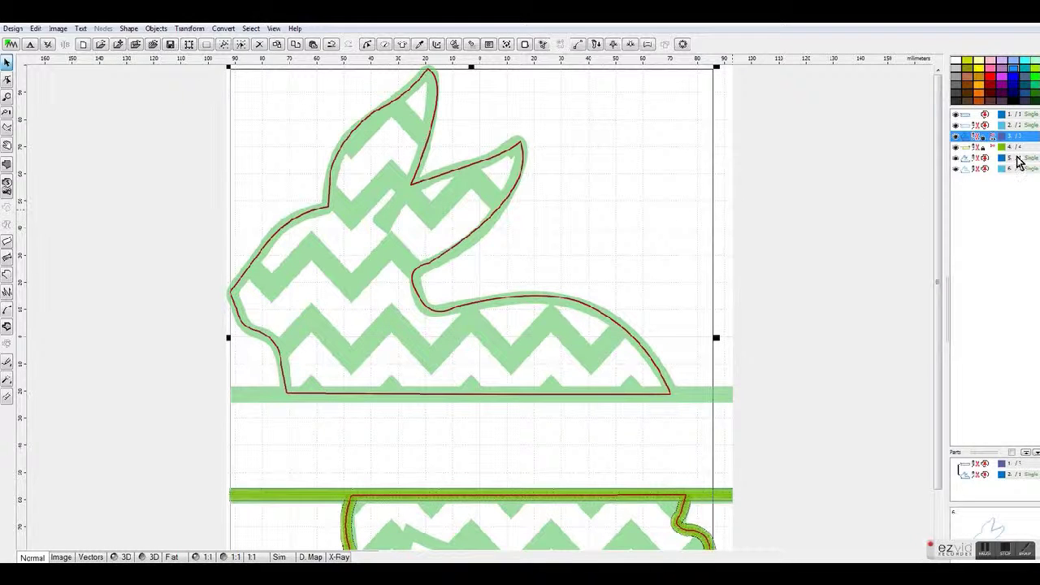
right_click(969, 137)
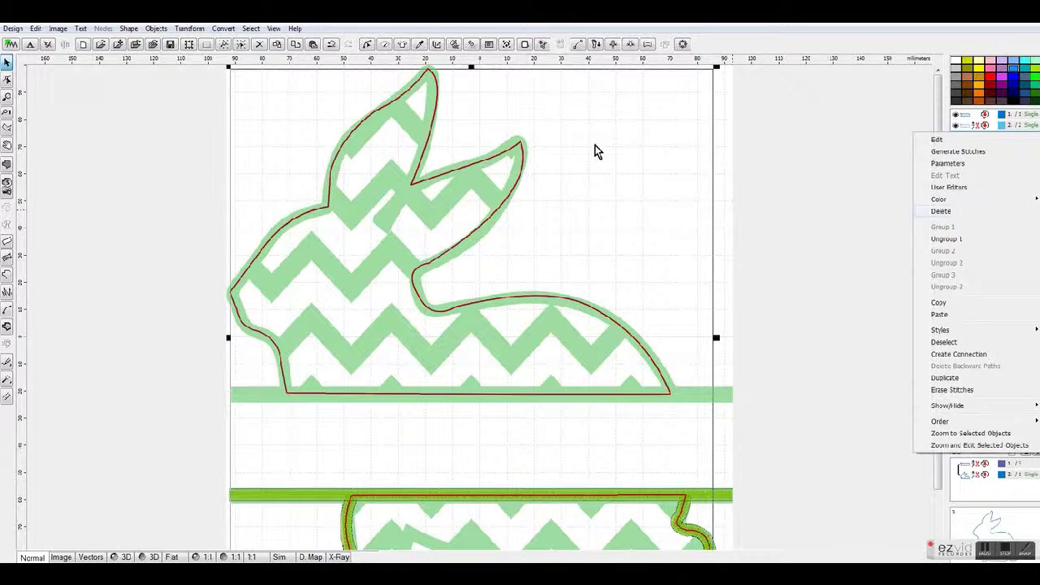
click(35, 28)
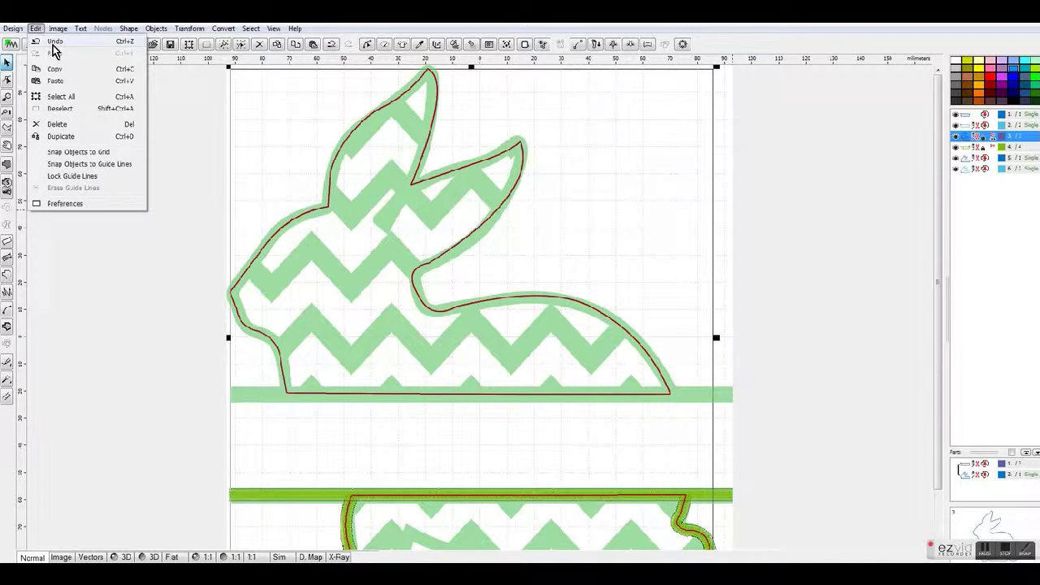
click(54, 42)
Color the third upper-half outline Soldier Blue 2192 from the catalog, matching the lower half's third outline.
click(968, 180)
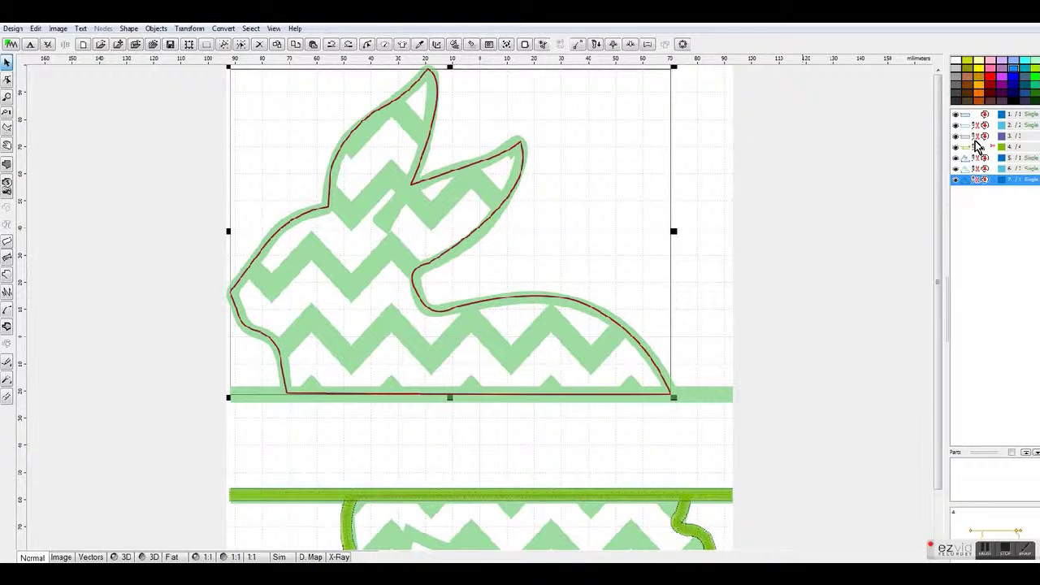
right_click(973, 139)
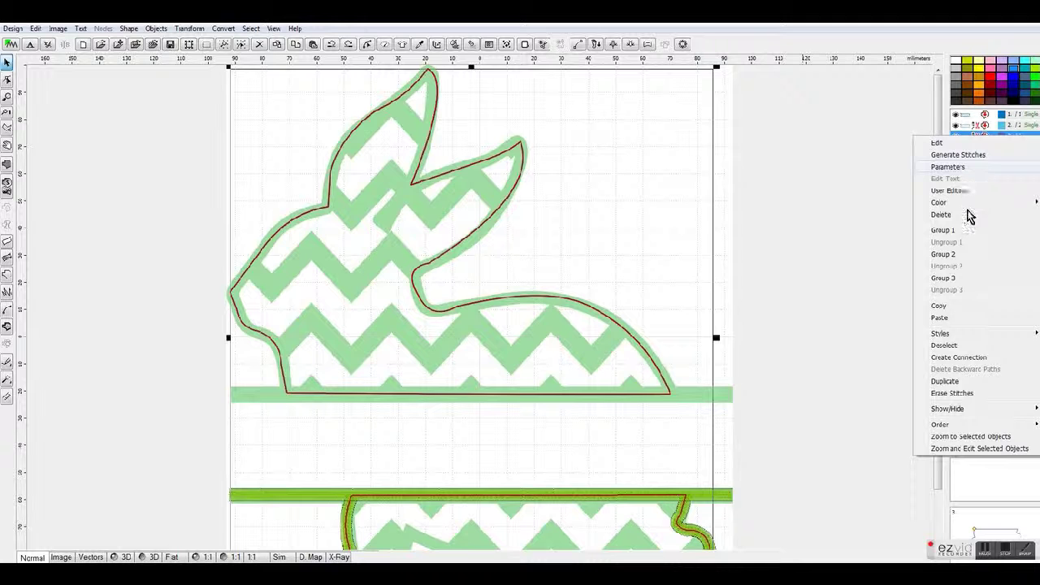
mouse_move(942, 203)
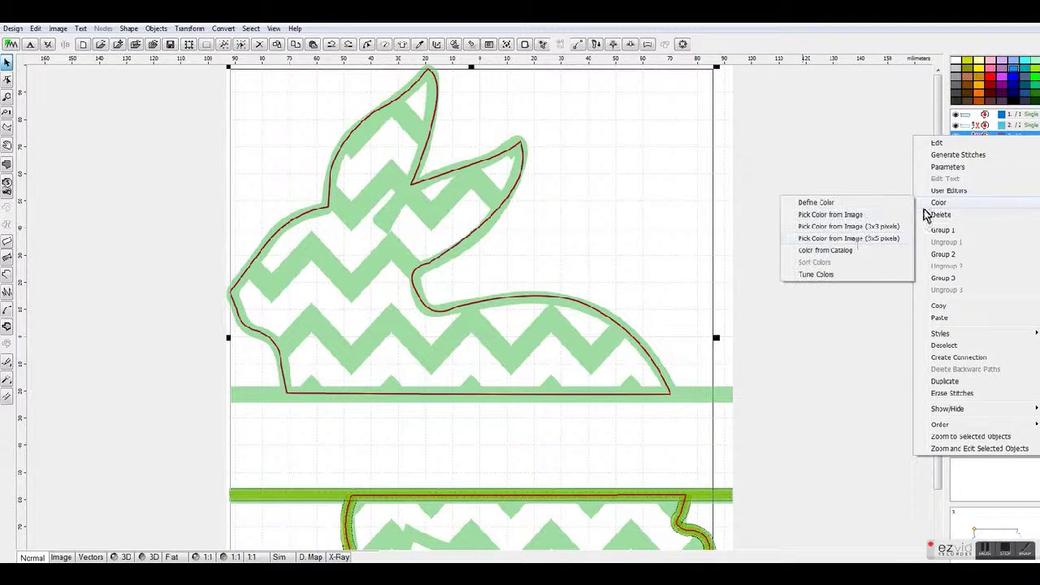
click(822, 251)
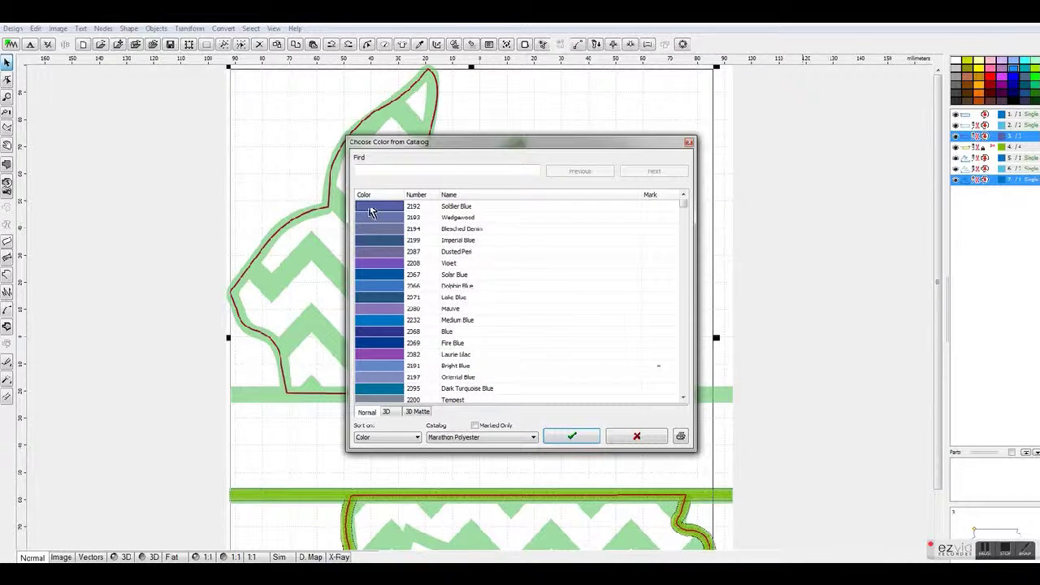
click(572, 436)
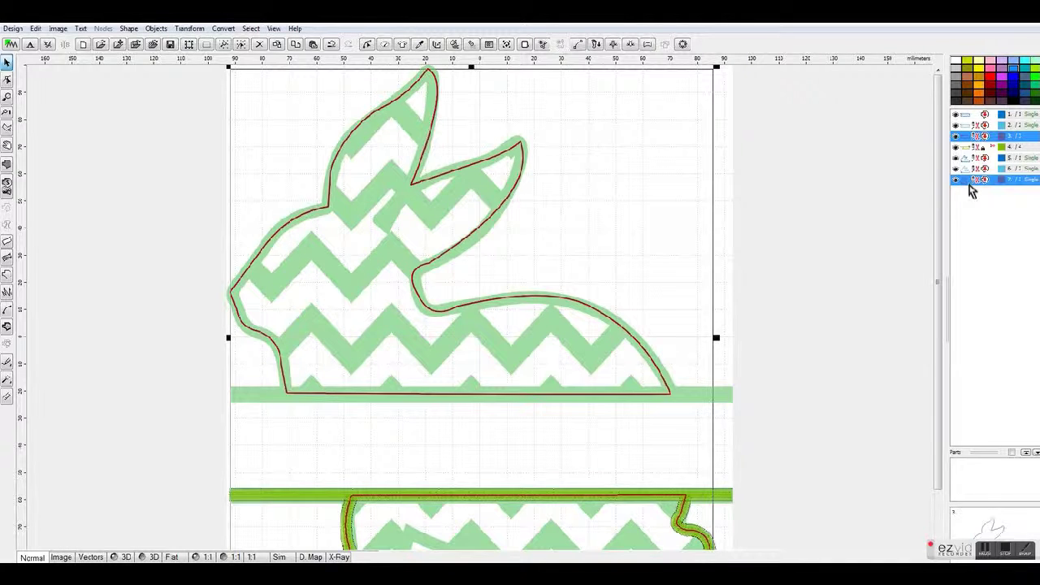
Check the satin stitch parameters of the lower half's third outline and close them without changes.
click(970, 180)
right_click(969, 182)
click(969, 136)
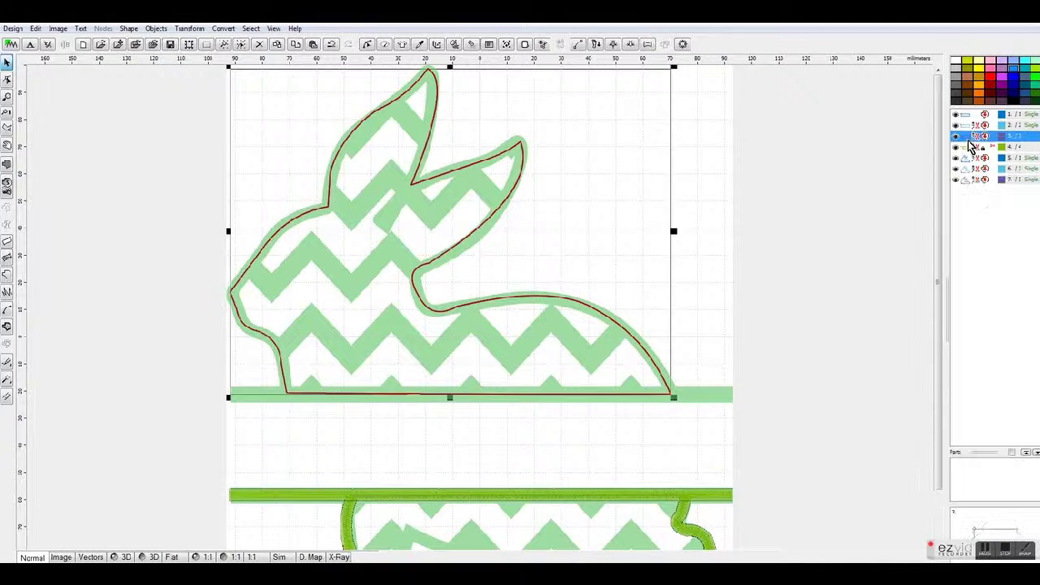
right_click(967, 137)
click(949, 170)
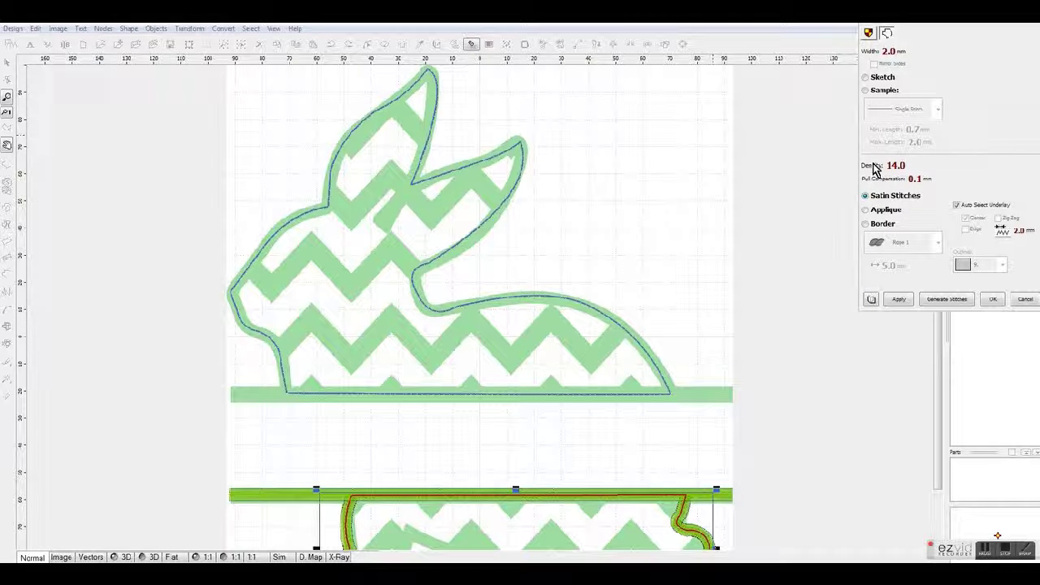
click(1026, 299)
Convert the third upper-half outline to satin stitches with a density of 14.0, generate its stitches and preview them in 3D.
click(966, 180)
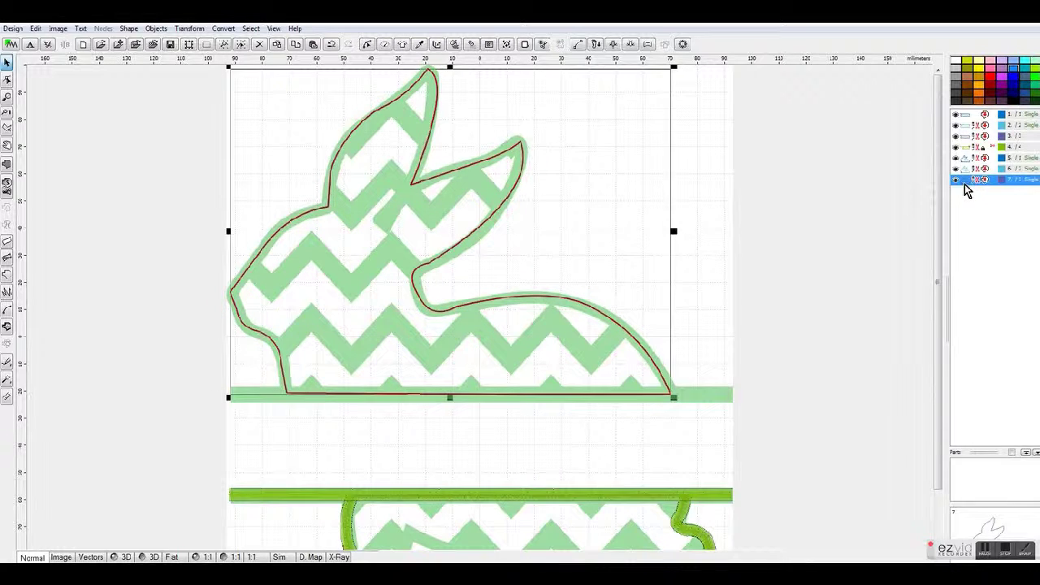
right_click(967, 181)
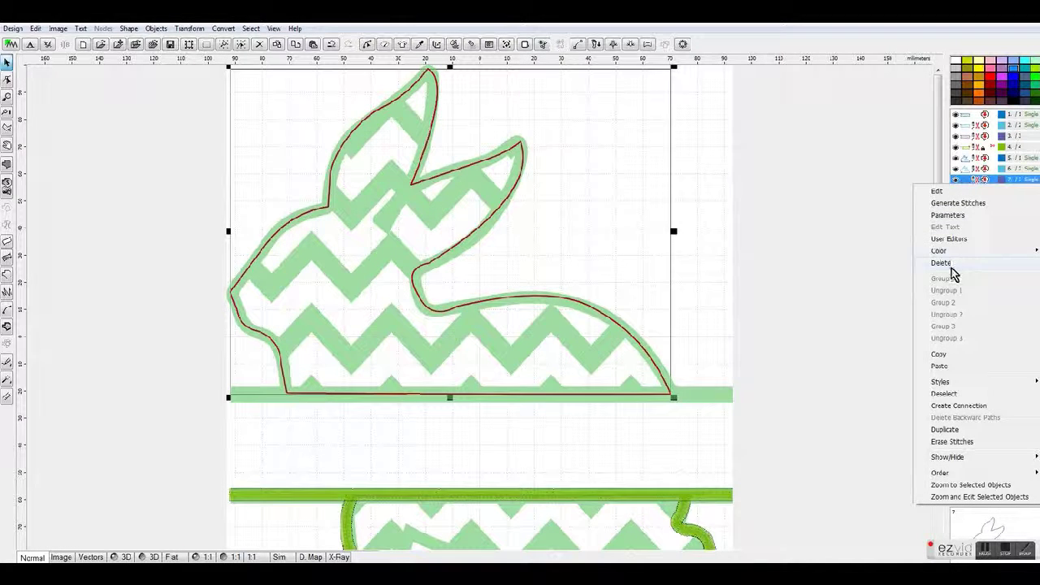
click(953, 215)
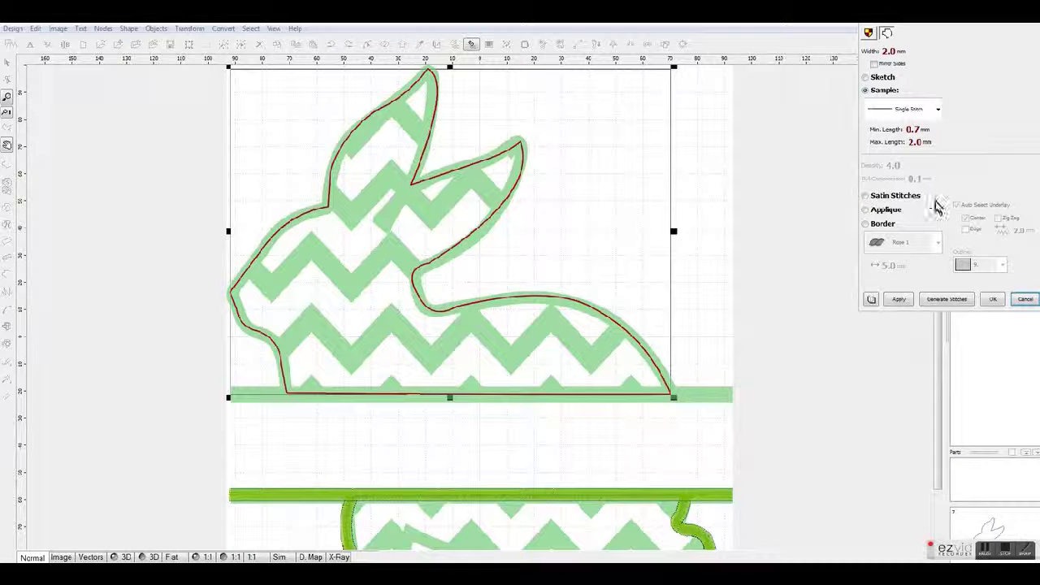
click(890, 197)
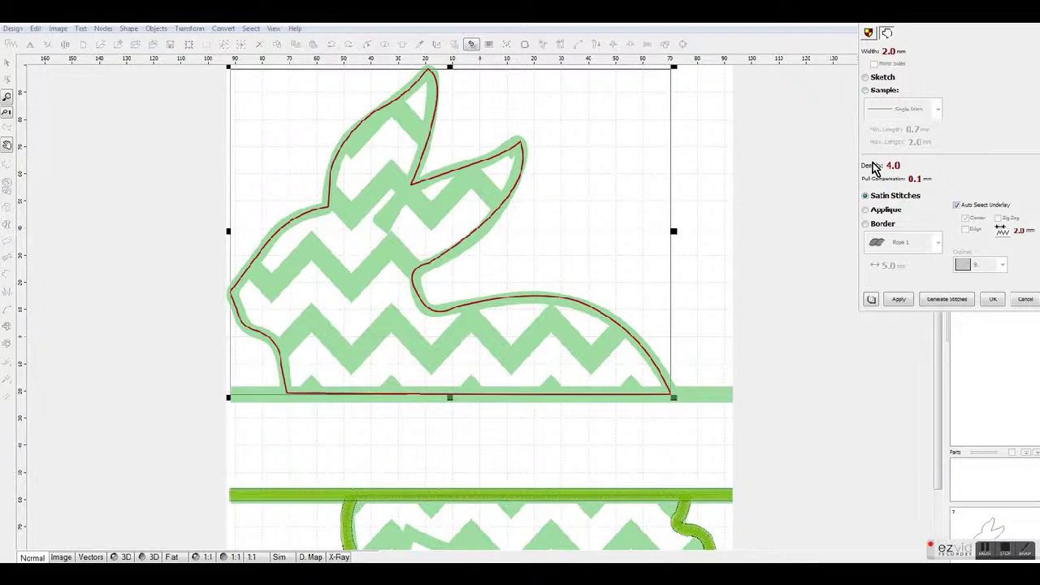
click(864, 165)
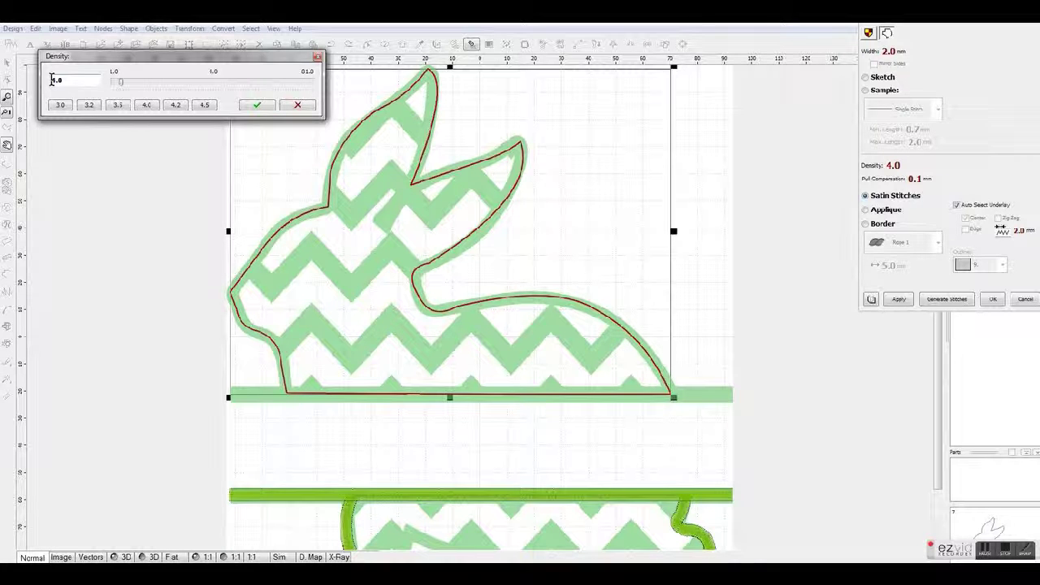
text(1)
click(257, 107)
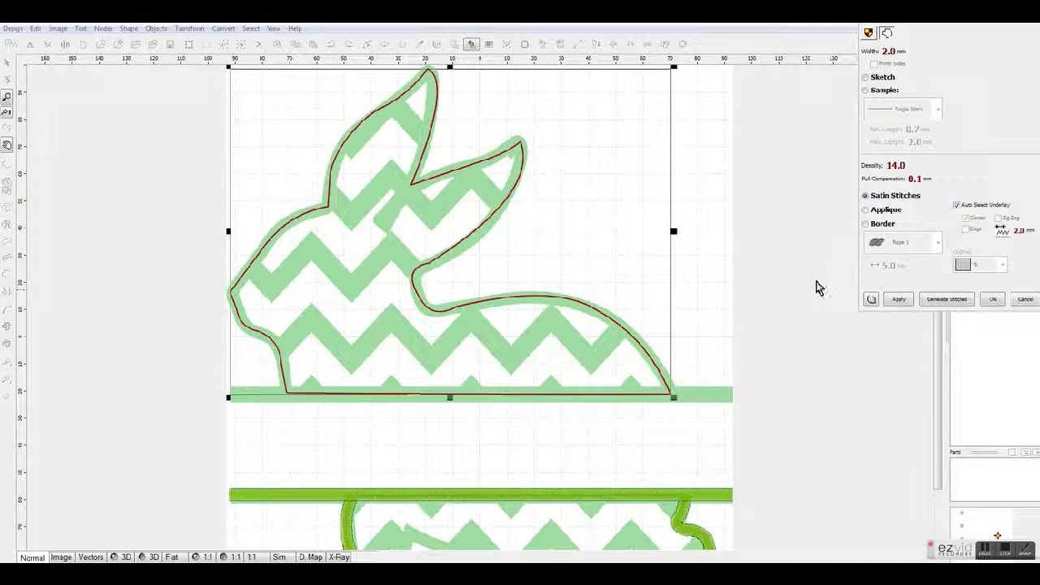
click(947, 300)
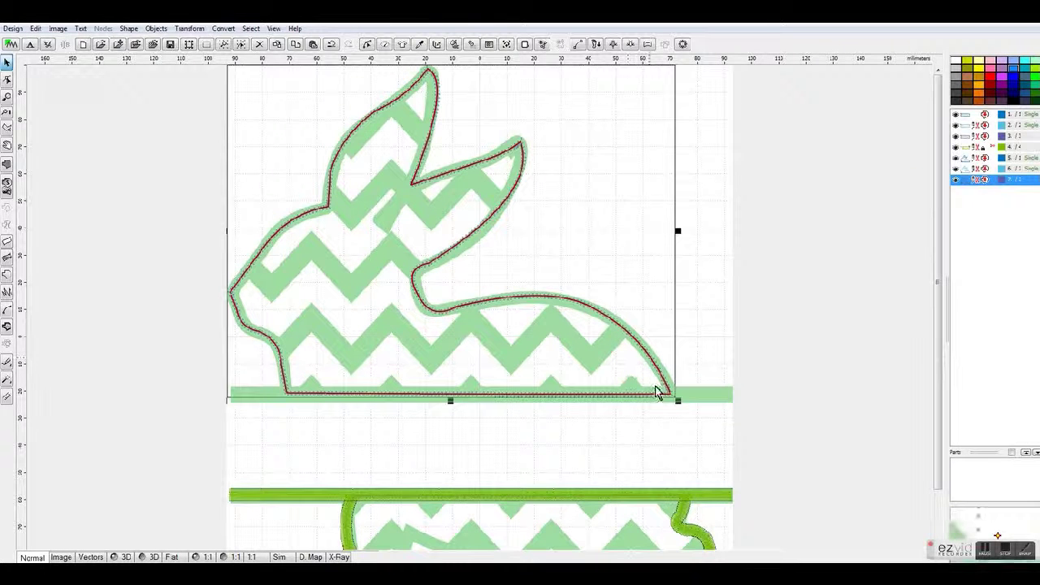
click(125, 558)
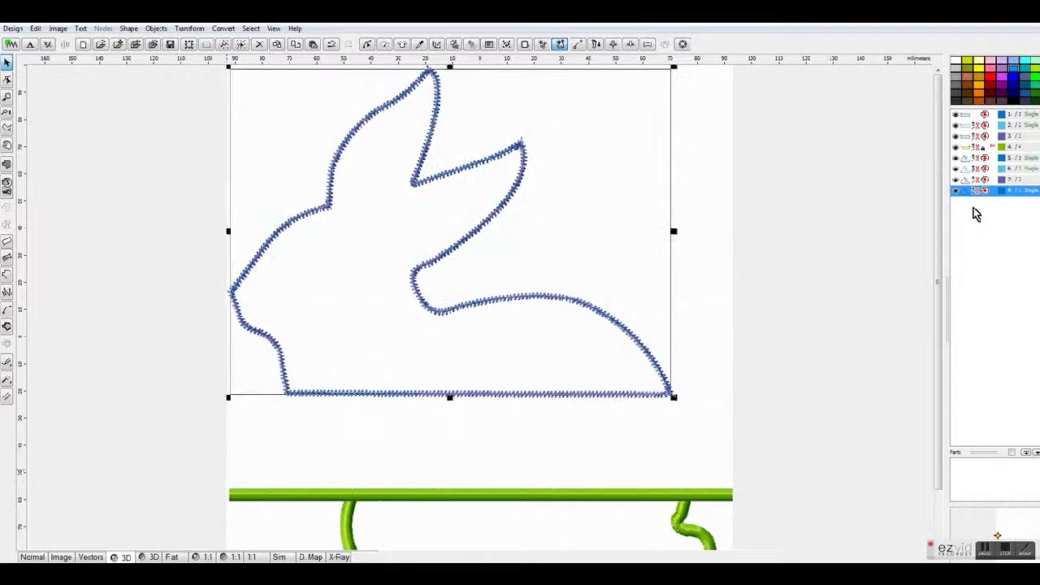
Color the fourth upper-half outline Green Dust 2315 from the Marathon Polyester catalog, matching the lower half's satin border.
click(969, 154)
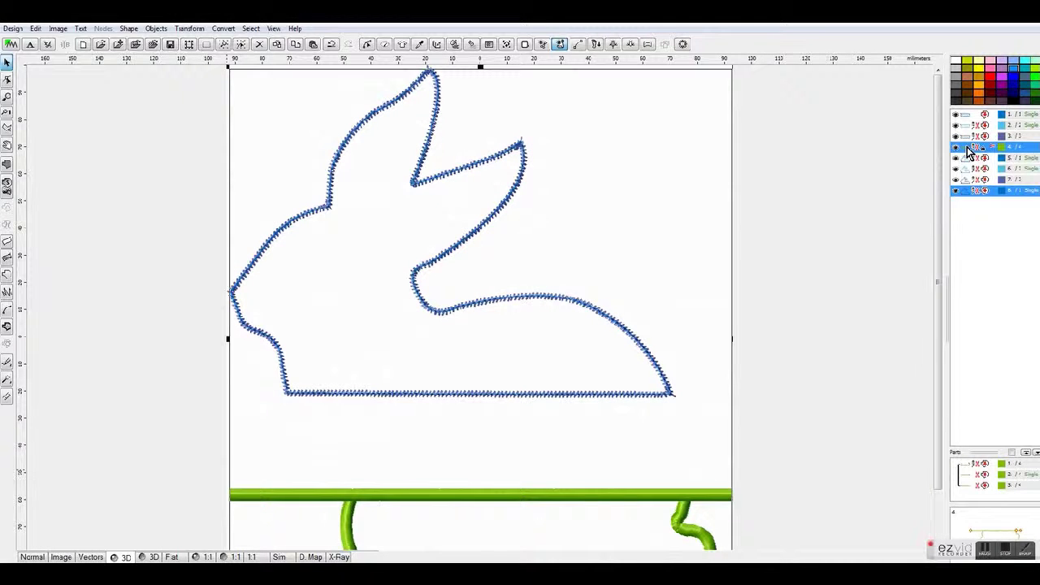
right_click(967, 148)
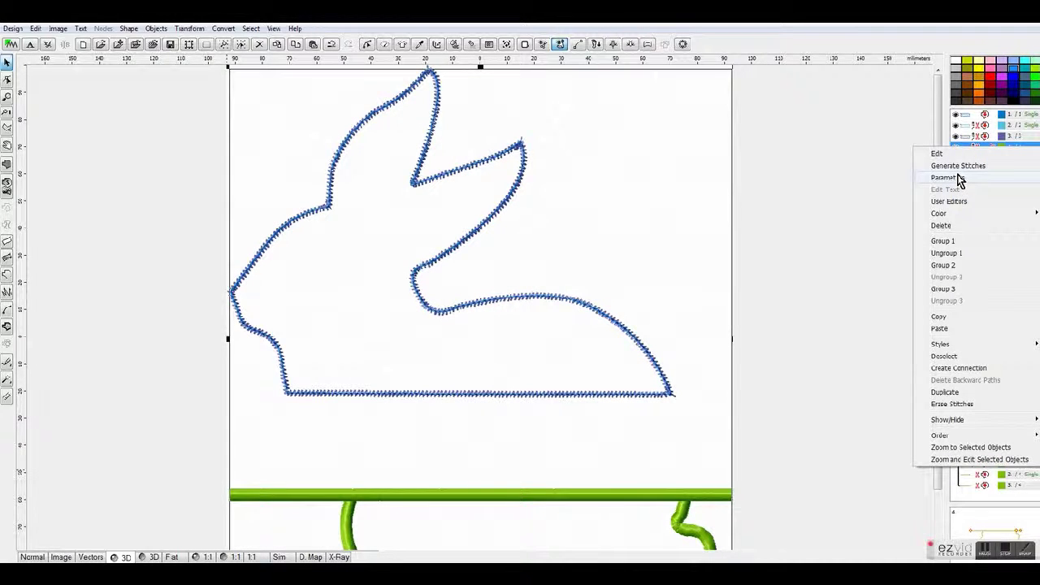
mouse_move(946, 215)
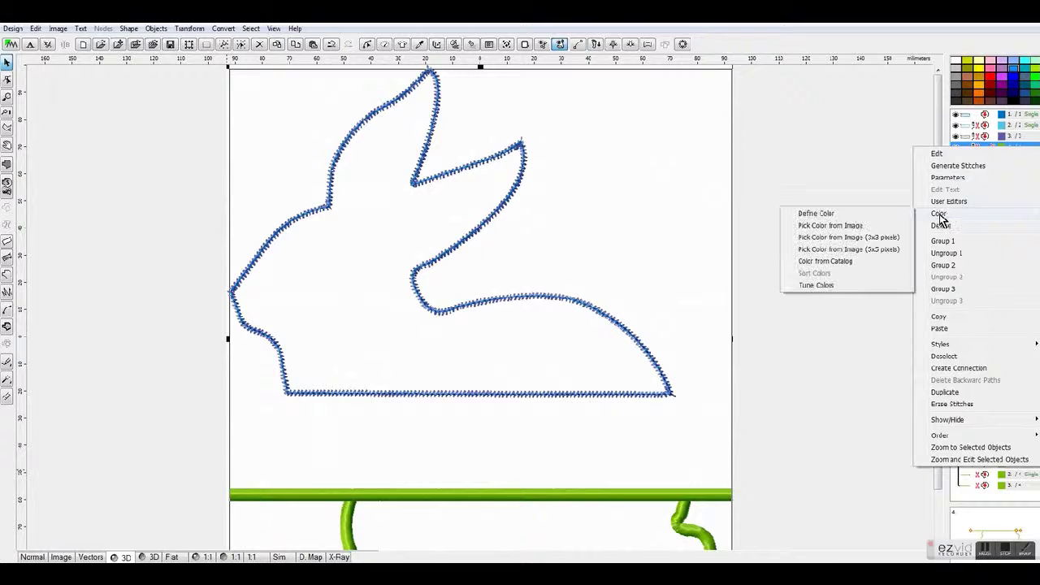
click(843, 263)
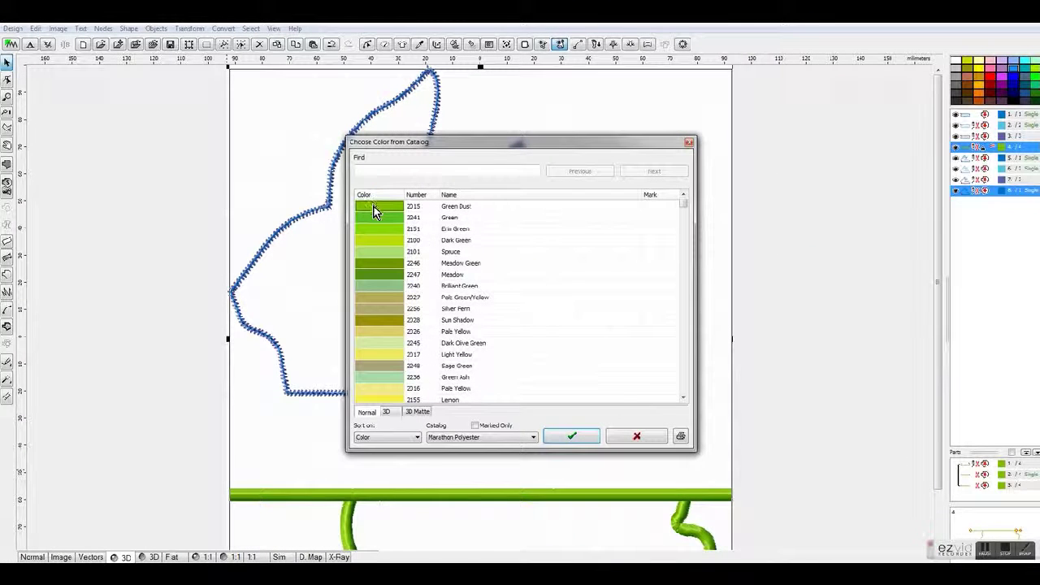
click(573, 439)
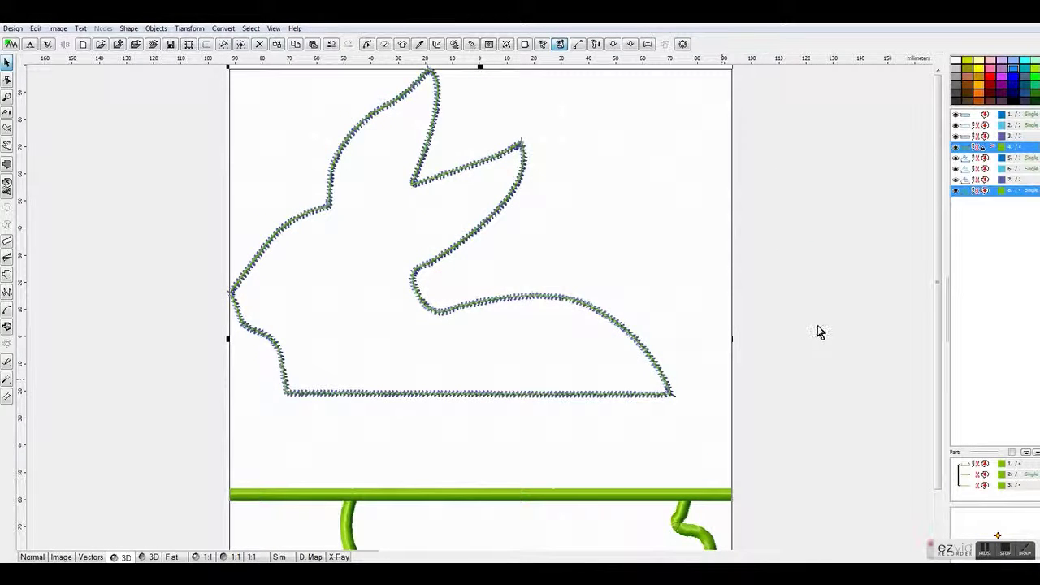
click(33, 557)
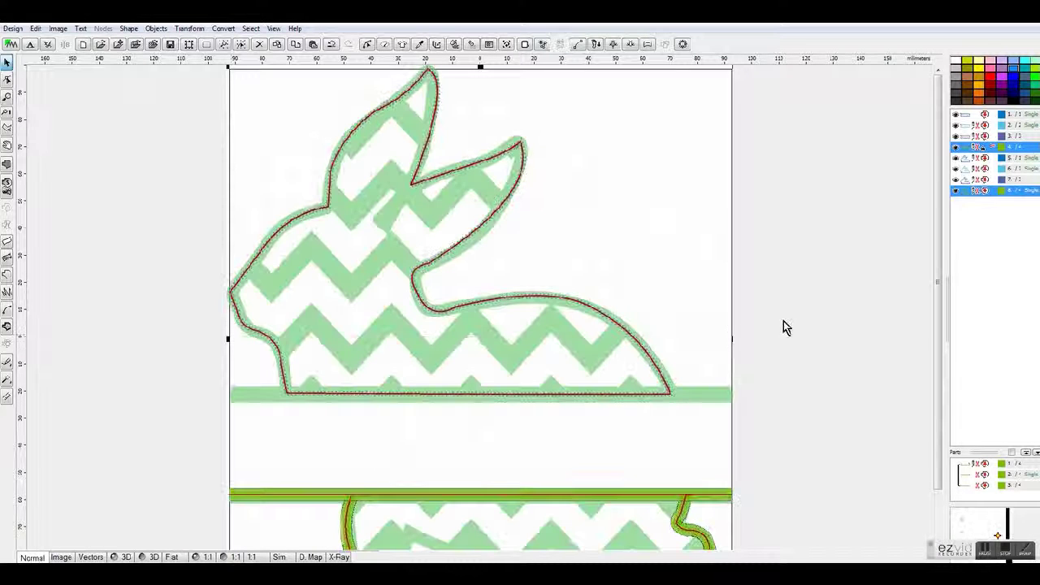
Edit the green upper-half outline's nodes and delete the extra closing node to open the shape along its base.
right_click(968, 204)
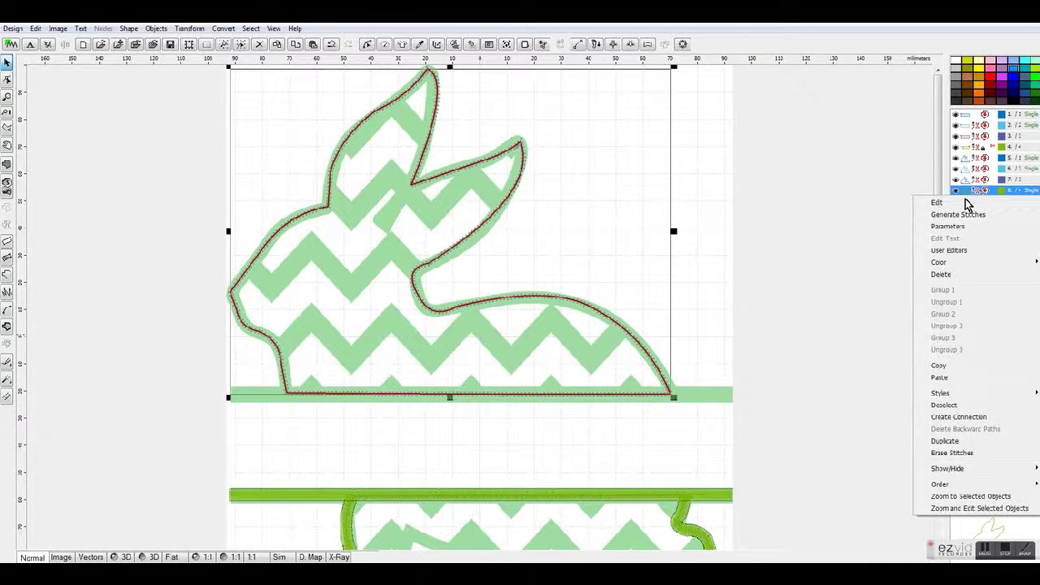
click(971, 205)
drag(287, 394, 464, 428)
right_click(464, 428)
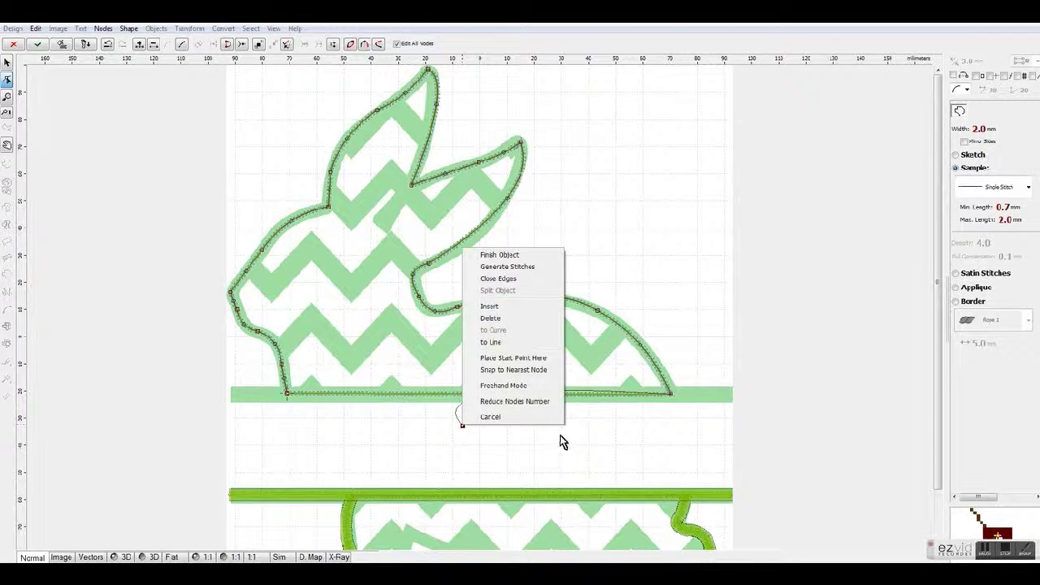
click(511, 319)
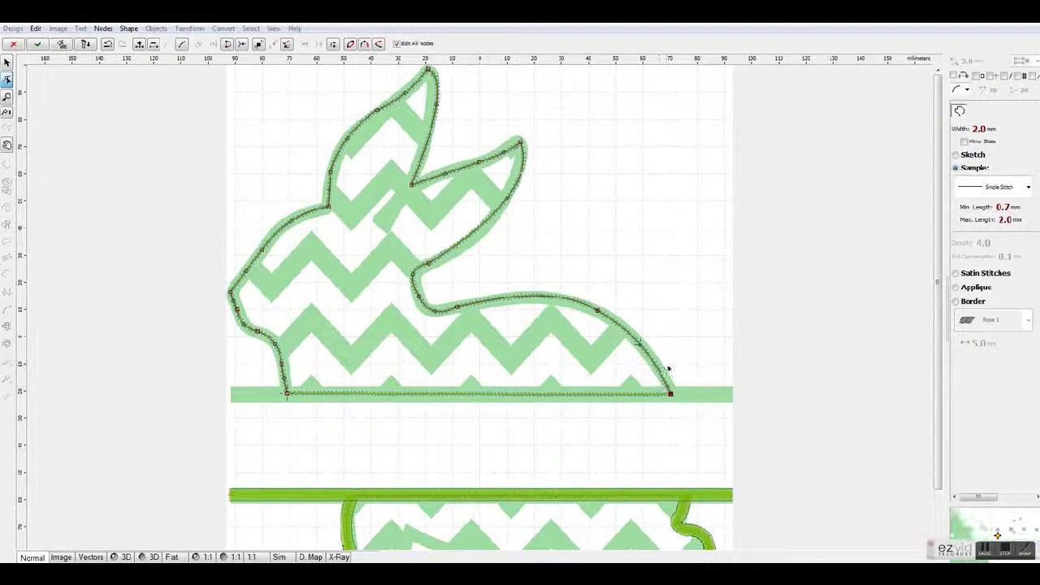
Convert the opened green outline to satin stitches 4.0 mm wide, generate the stitches and preview the border in 3D.
click(976, 274)
click(979, 129)
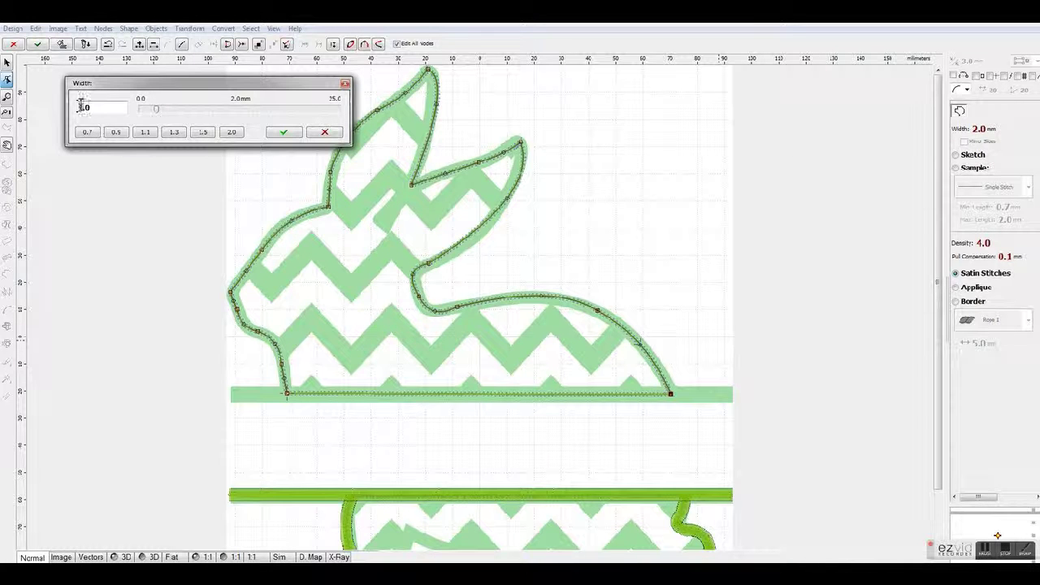
text(4.0)
key(Return)
click(283, 130)
right_click(346, 152)
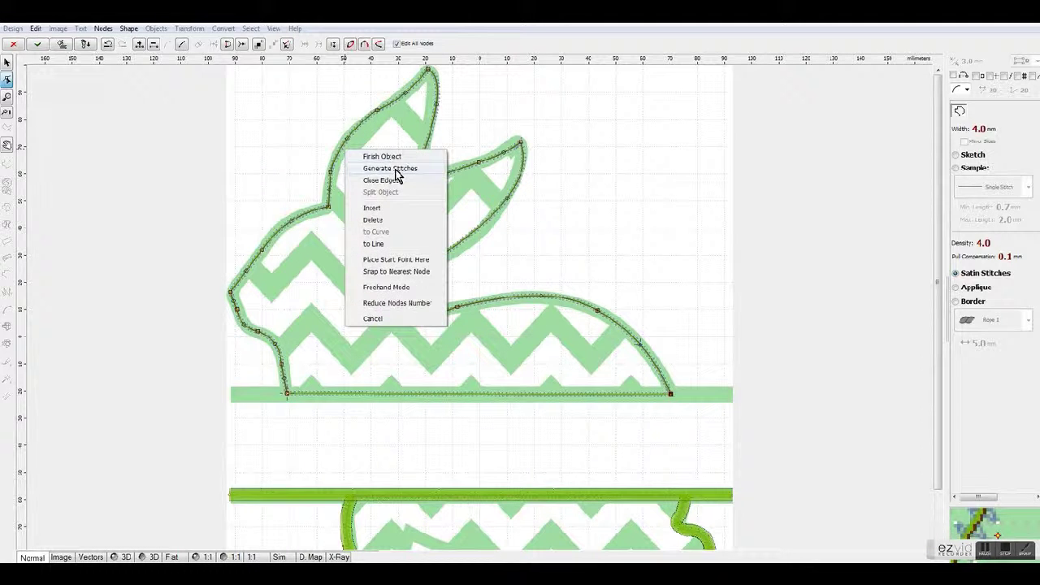
click(396, 170)
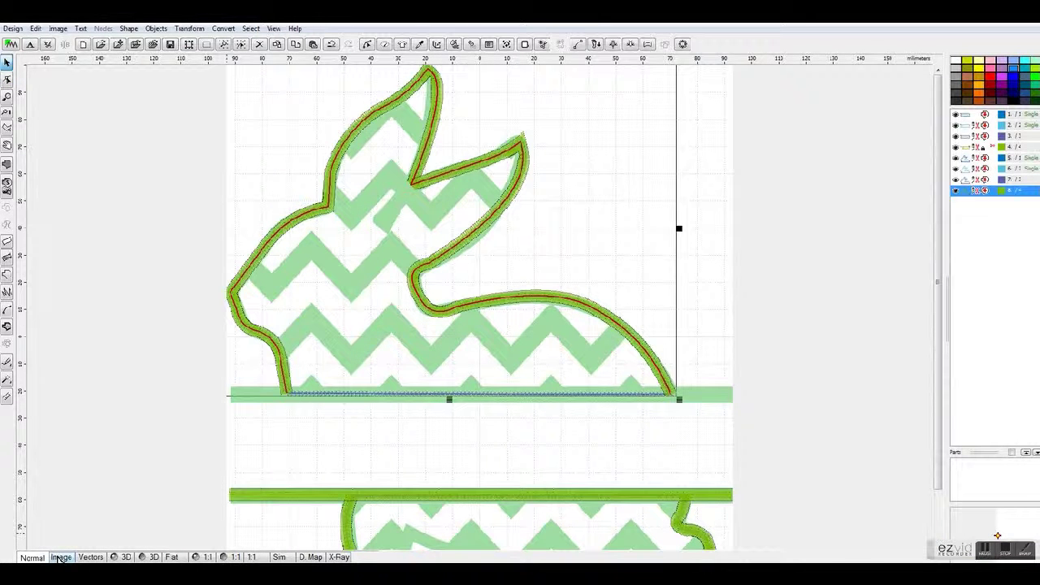
click(123, 557)
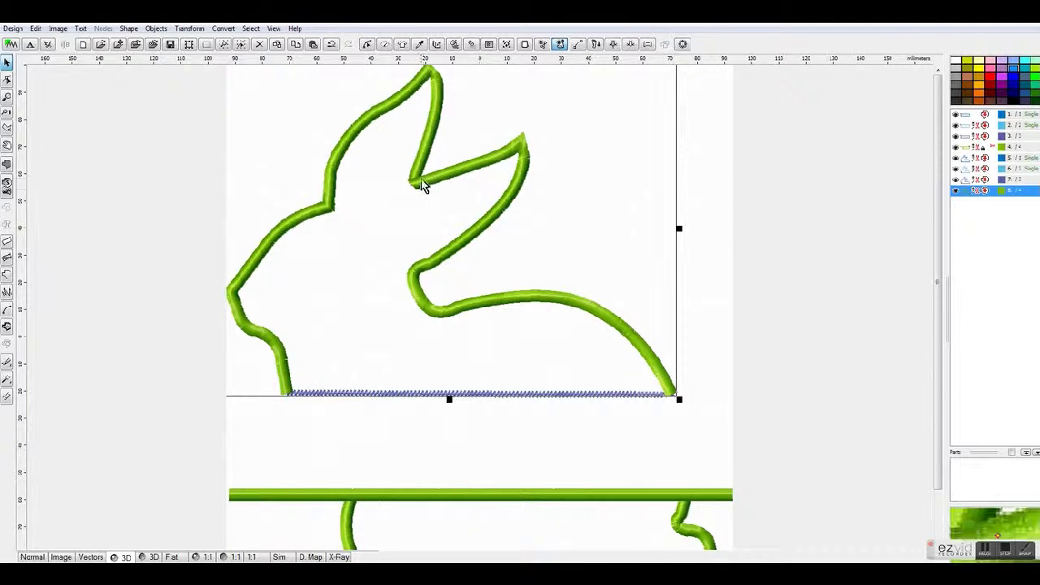
Adjust the border's node at the notch between the ears slightly and regenerate its stitches.
right_click(421, 179)
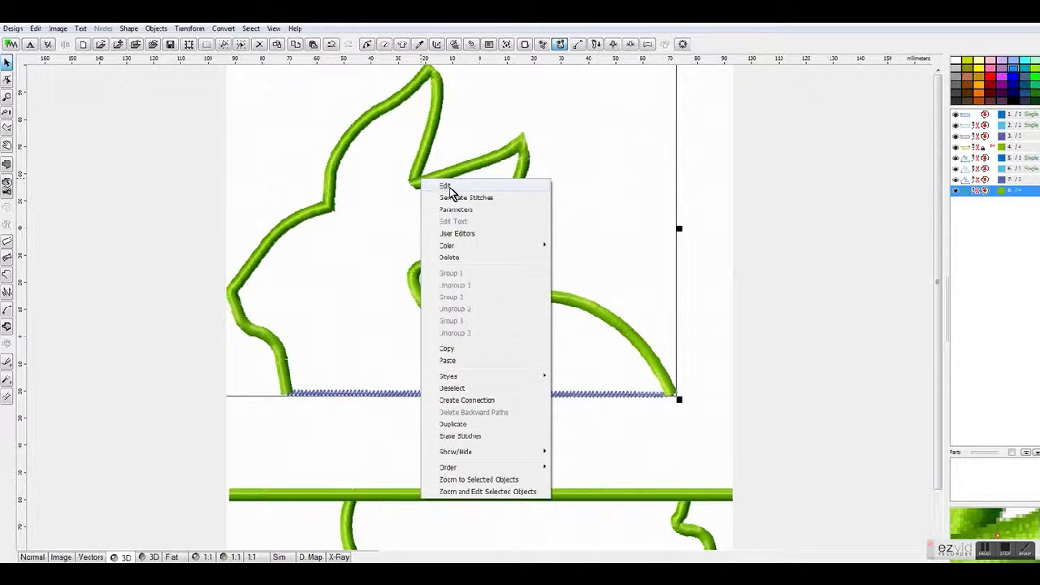
click(445, 188)
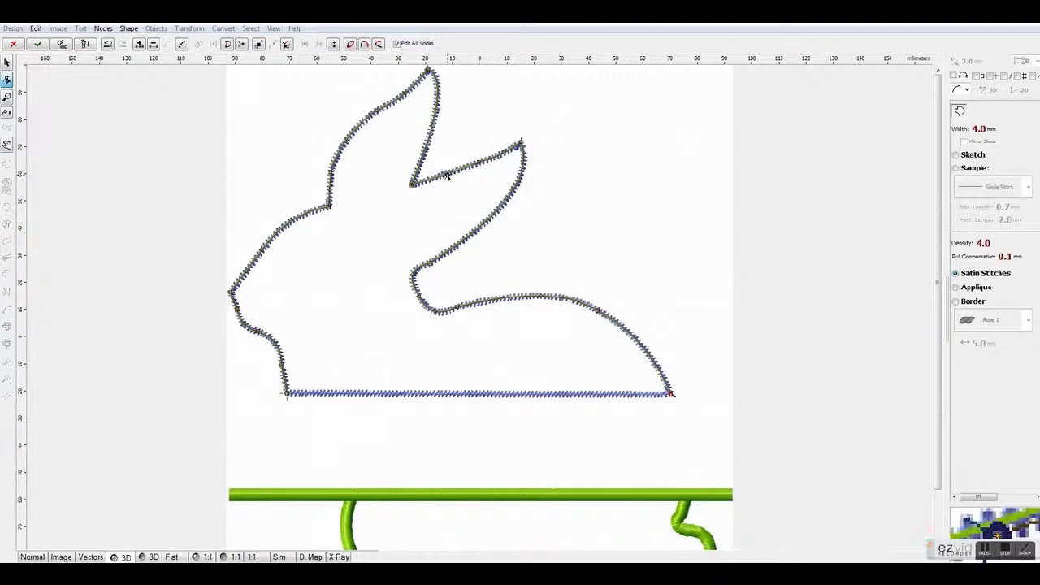
right_click(447, 176)
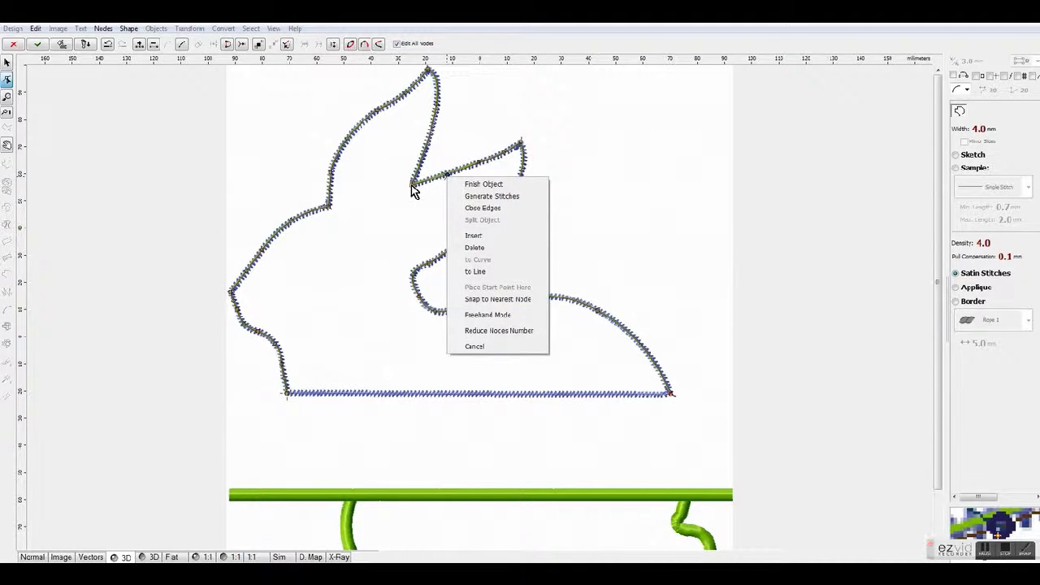
click(414, 184)
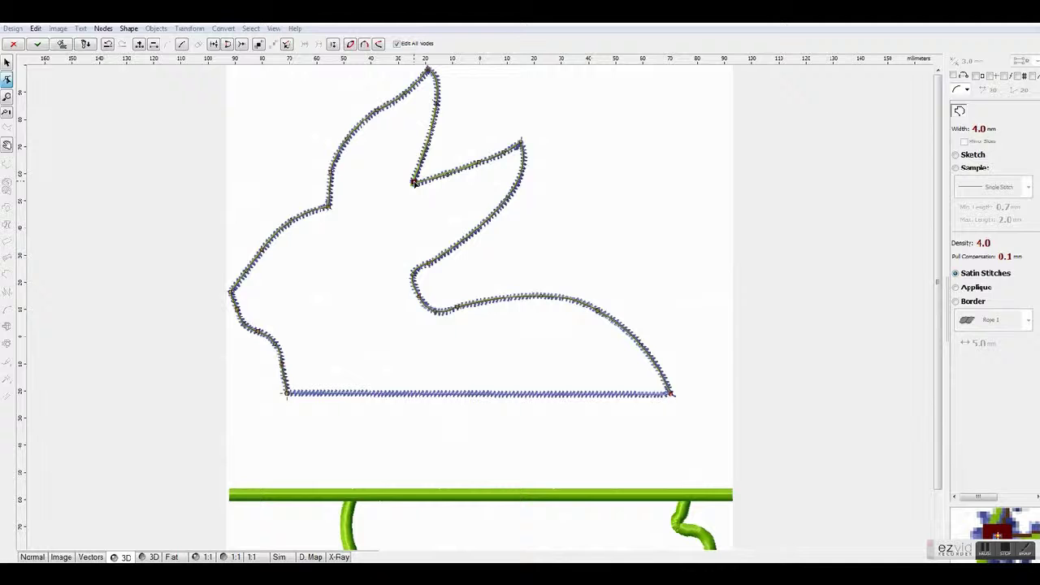
right_click(414, 184)
click(443, 200)
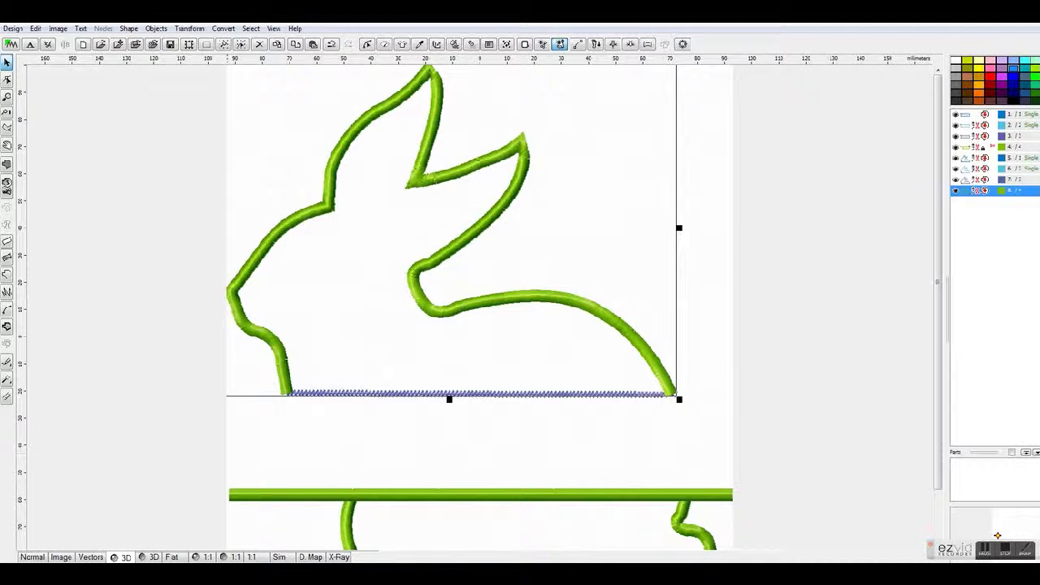
Draw a single-stitch connecting line from the border's end at the tail to the near end of the base bar and generate its stitches.
click(33, 558)
click(5, 277)
click(671, 397)
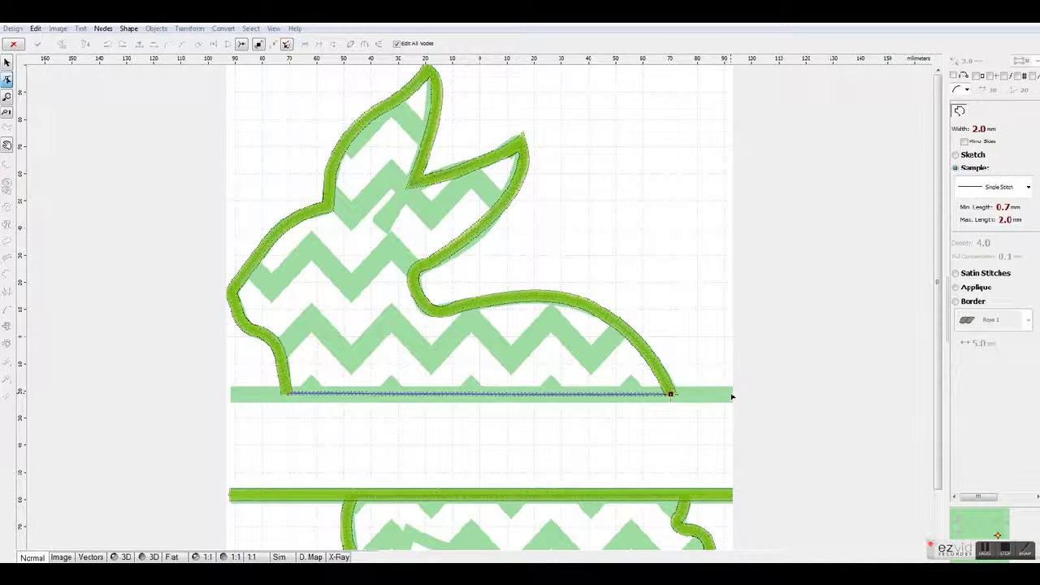
click(732, 396)
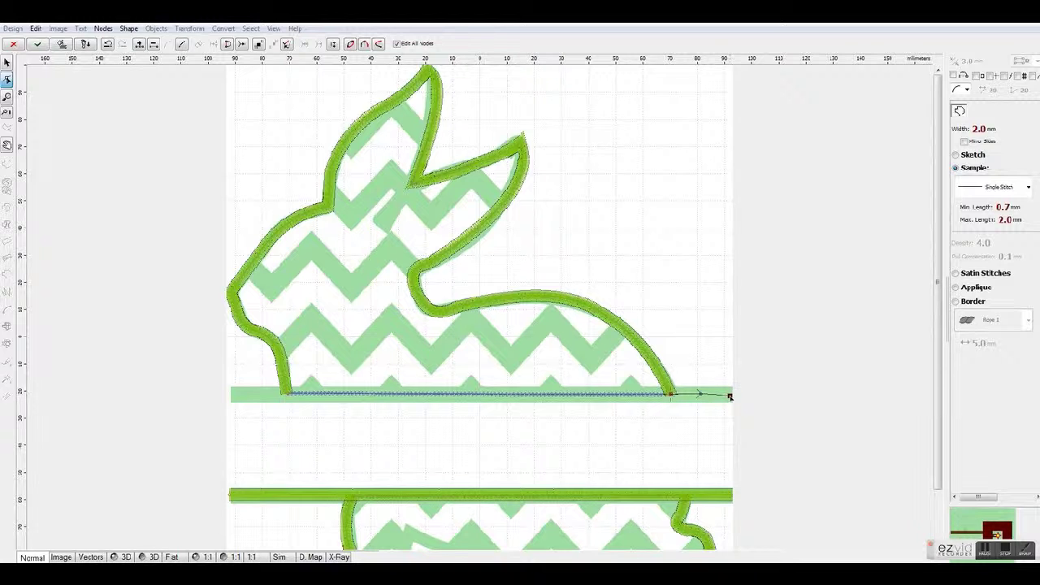
right_click(729, 396)
click(773, 418)
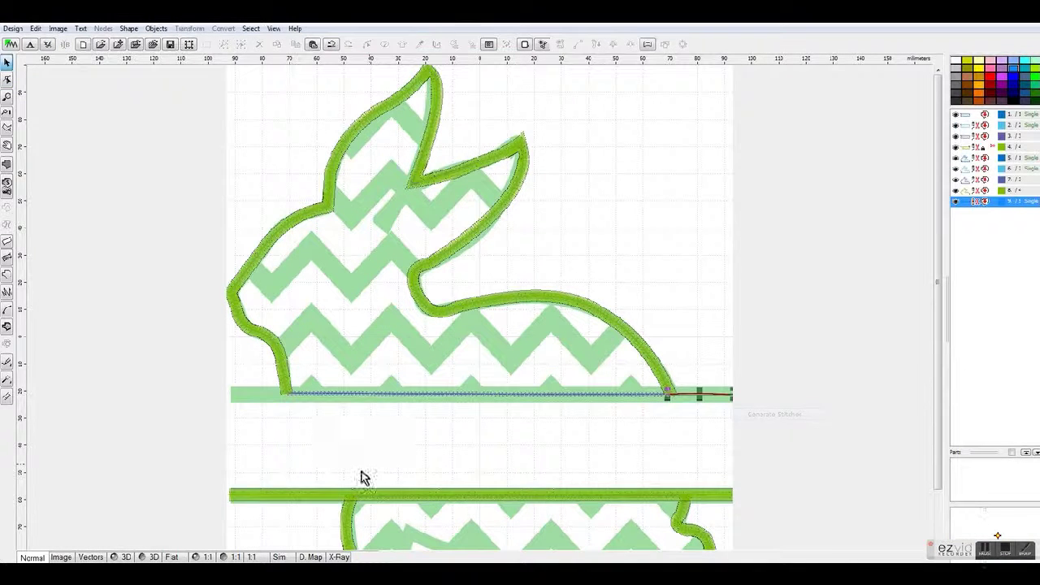
Draw a straight line along the full length of the upper half's base bar as satin stitches 4.0 mm wide and generate its stitches.
click(5, 278)
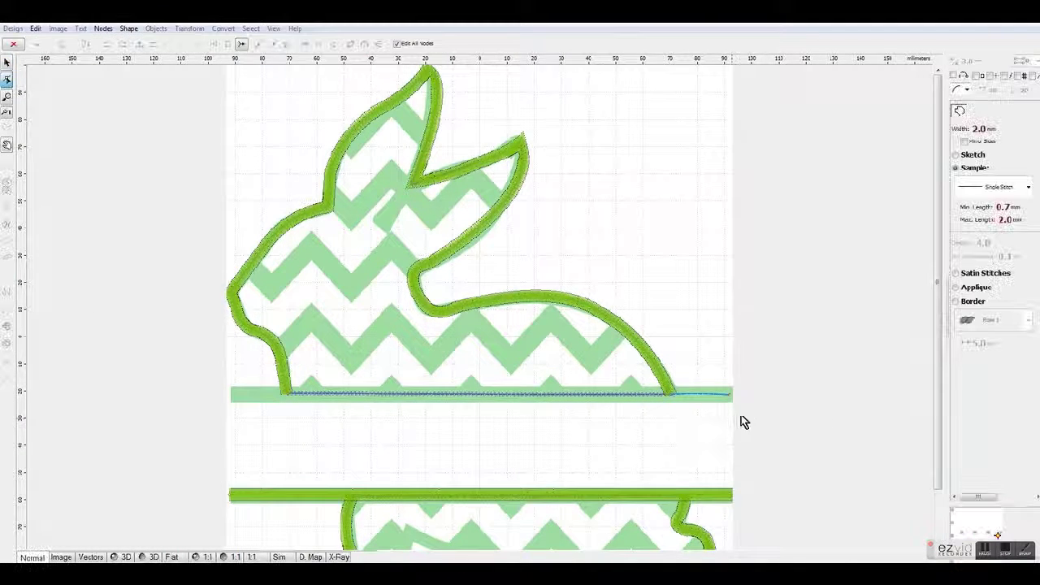
click(730, 395)
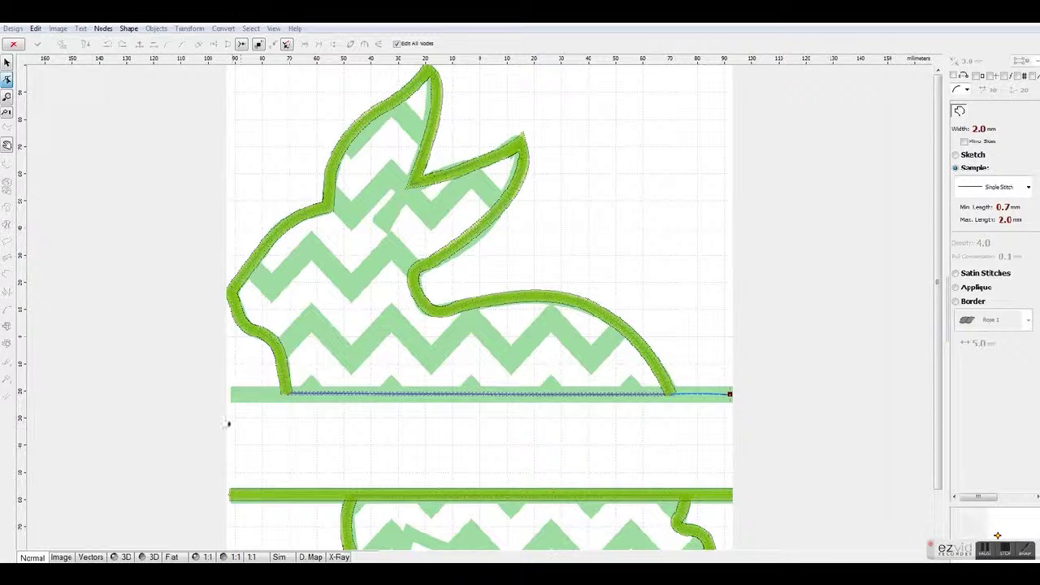
click(231, 396)
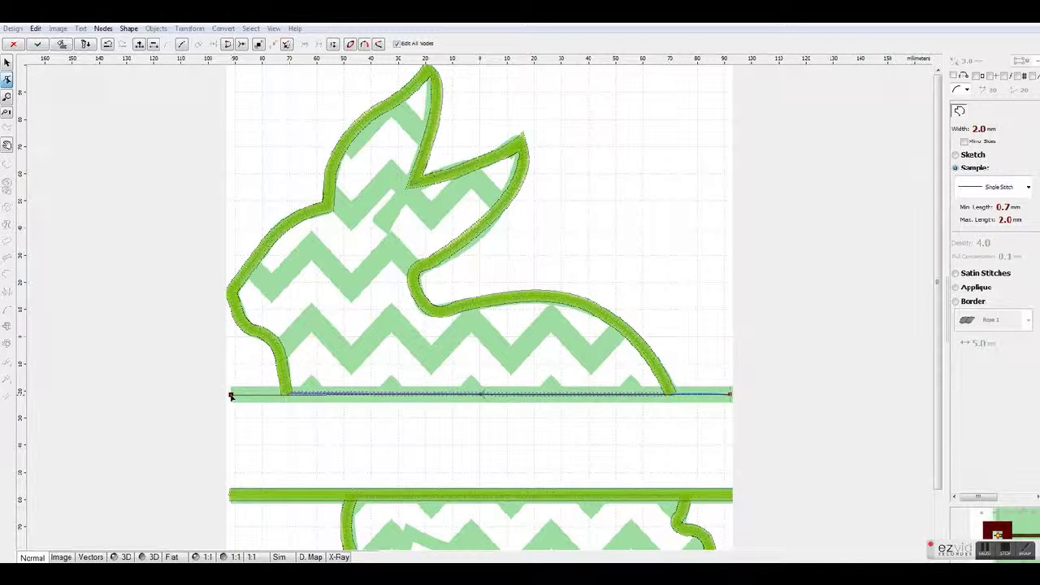
click(990, 277)
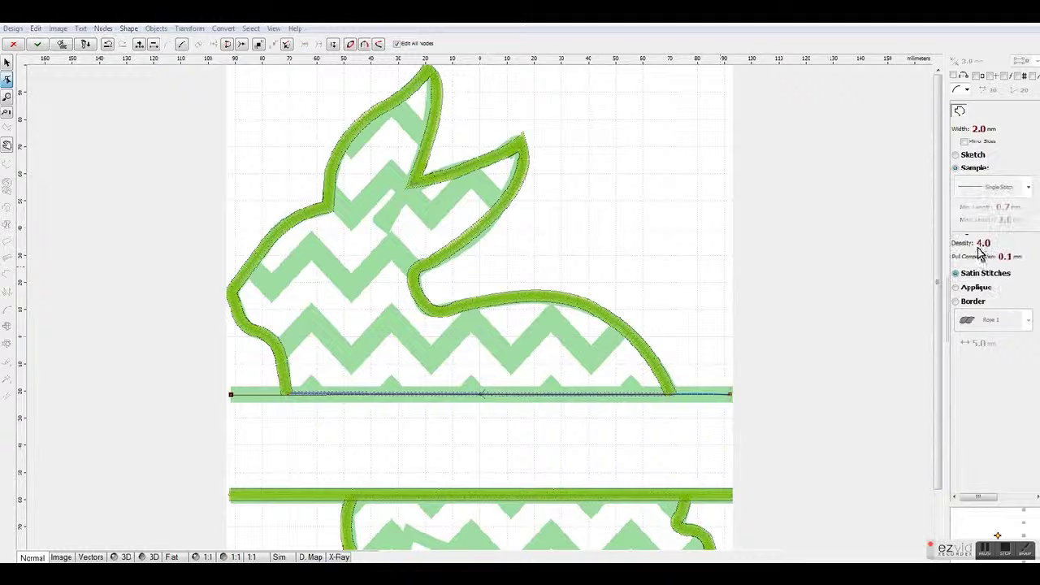
click(962, 132)
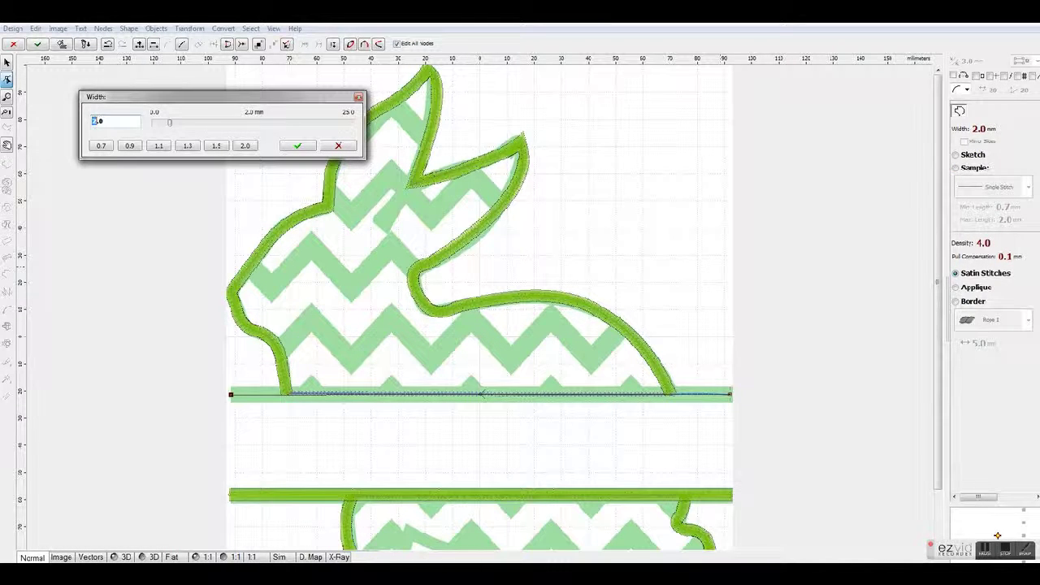
click(298, 148)
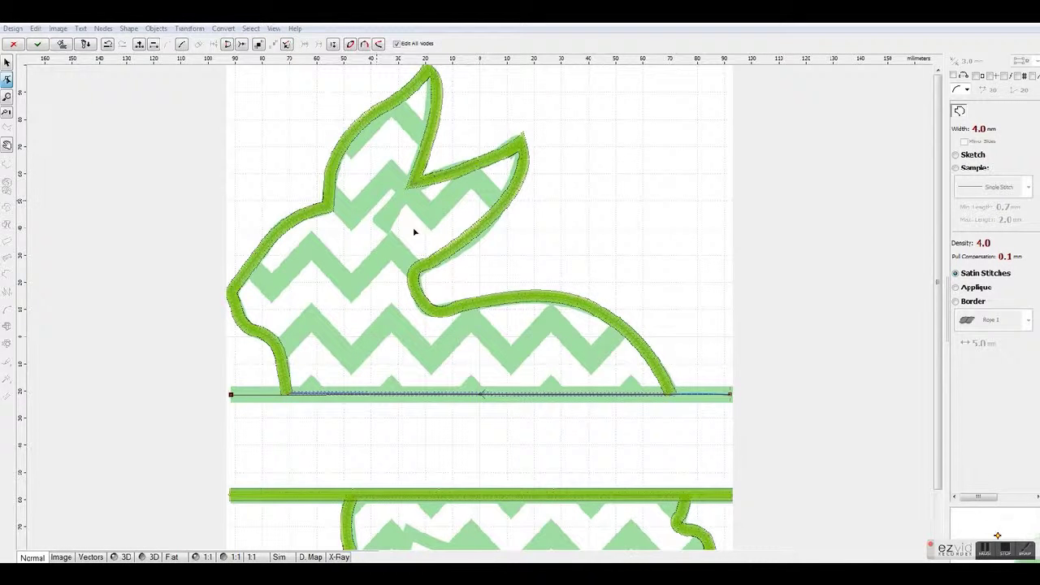
right_click(670, 385)
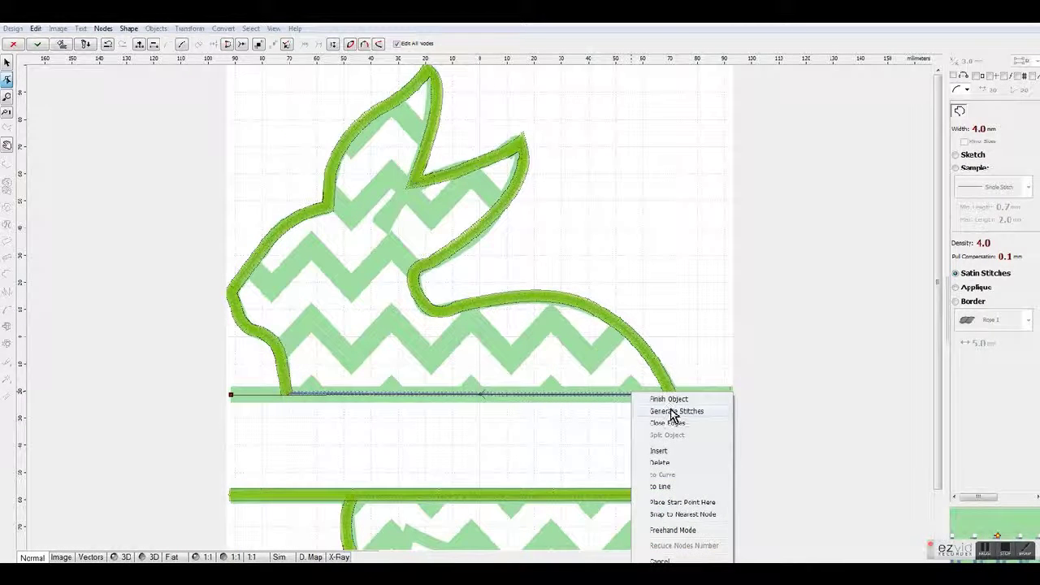
click(674, 412)
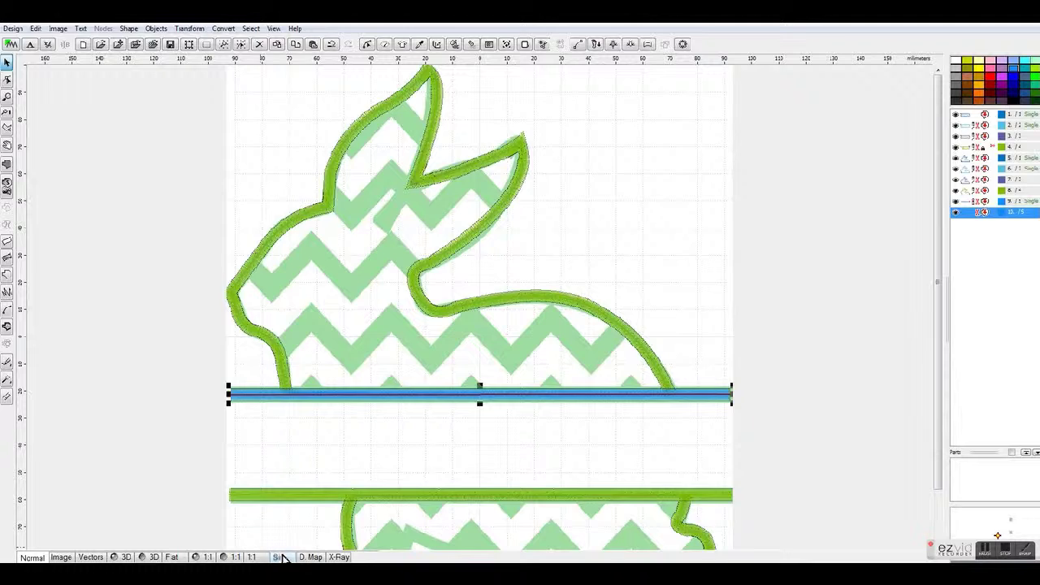
Simulate the stitch-out of the new satin bar at a faster playback speed, then stop the simulation.
click(281, 558)
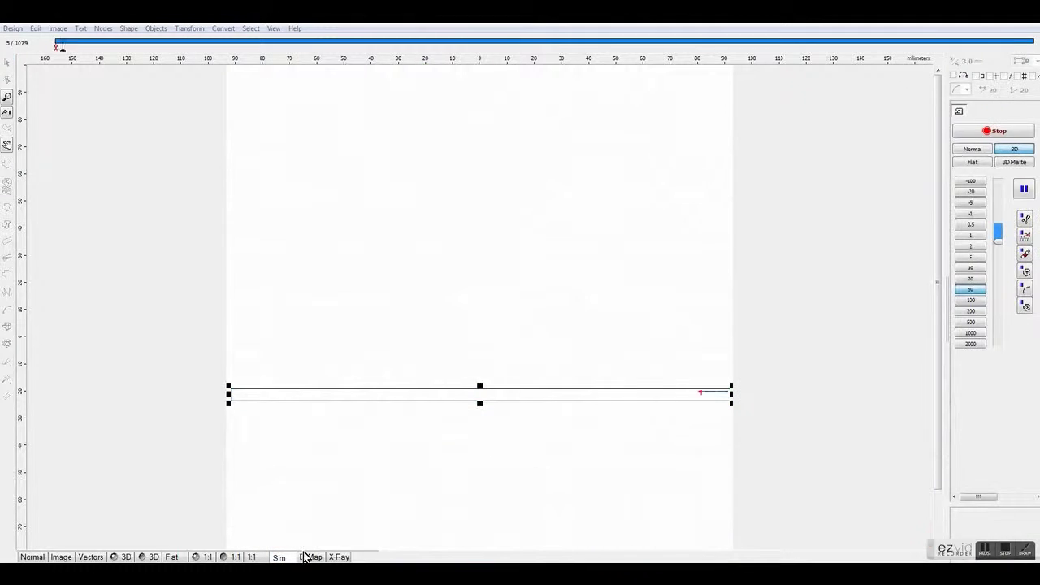
click(970, 311)
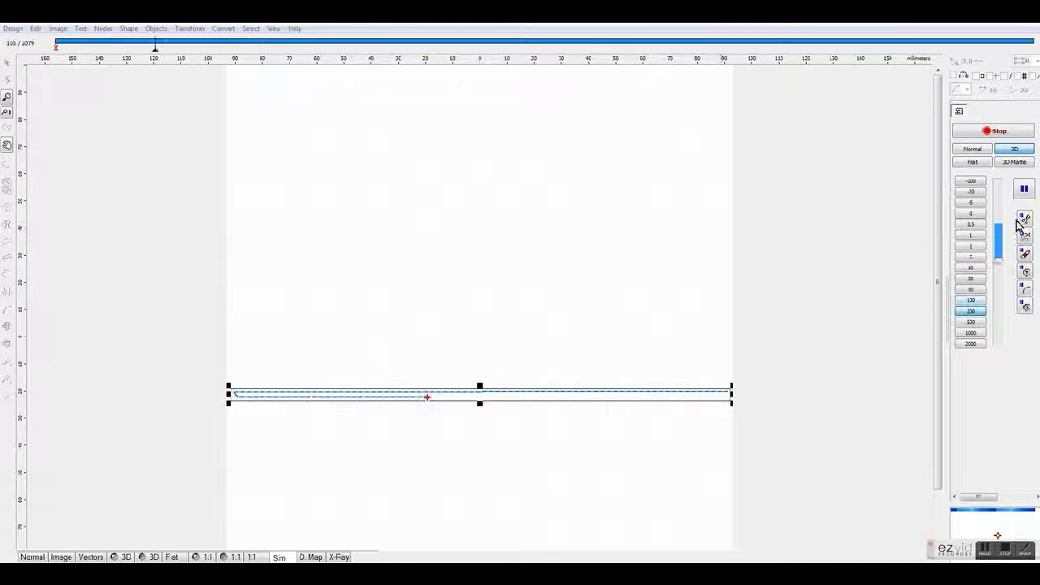
click(1018, 134)
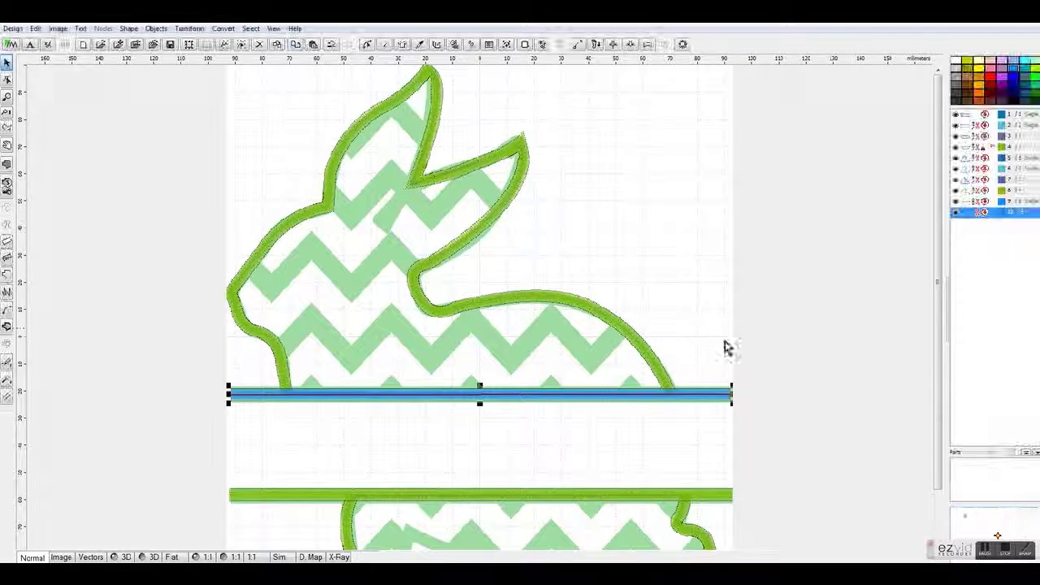
Group the upper half's green border, the connecting line and the satin base bar into one object.
click(967, 192)
shift+click(970, 213)
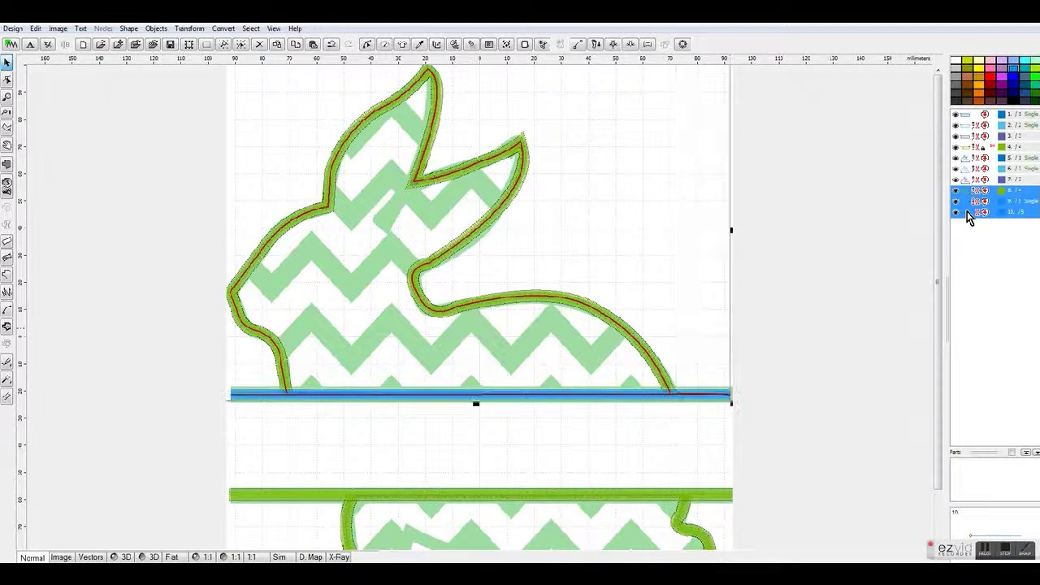
right_click(969, 215)
click(957, 304)
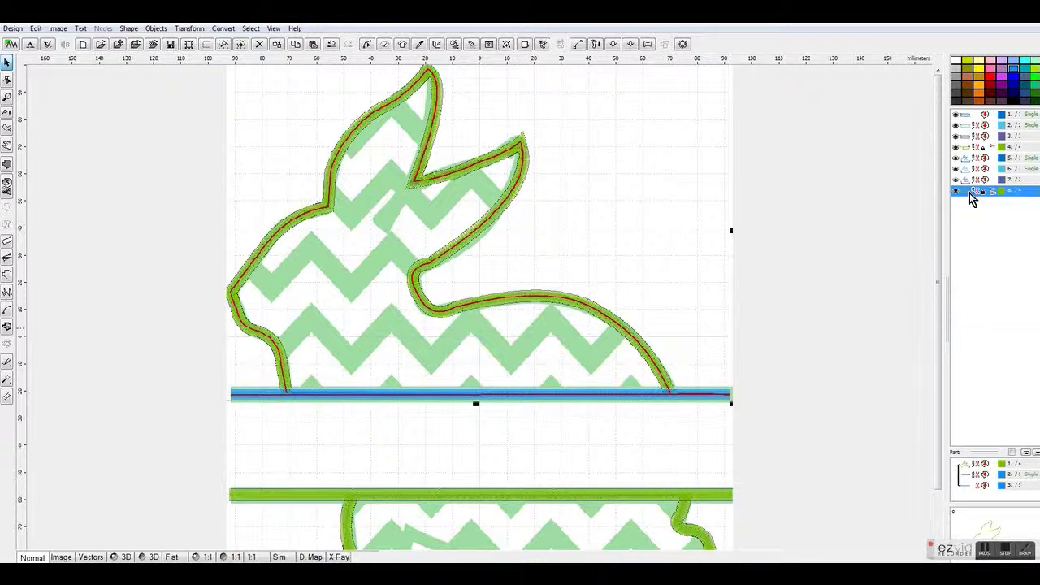
Recolor the whole grouped upper border with the matching green from the Marathon Polyester thread catalog and preview it in 3D.
right_click(971, 196)
mouse_move(947, 262)
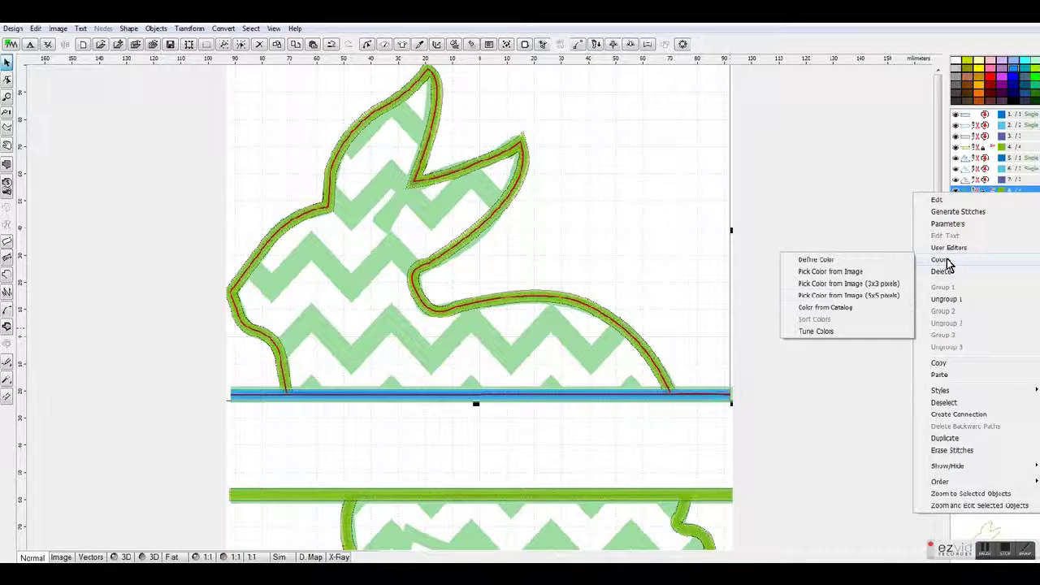
click(851, 308)
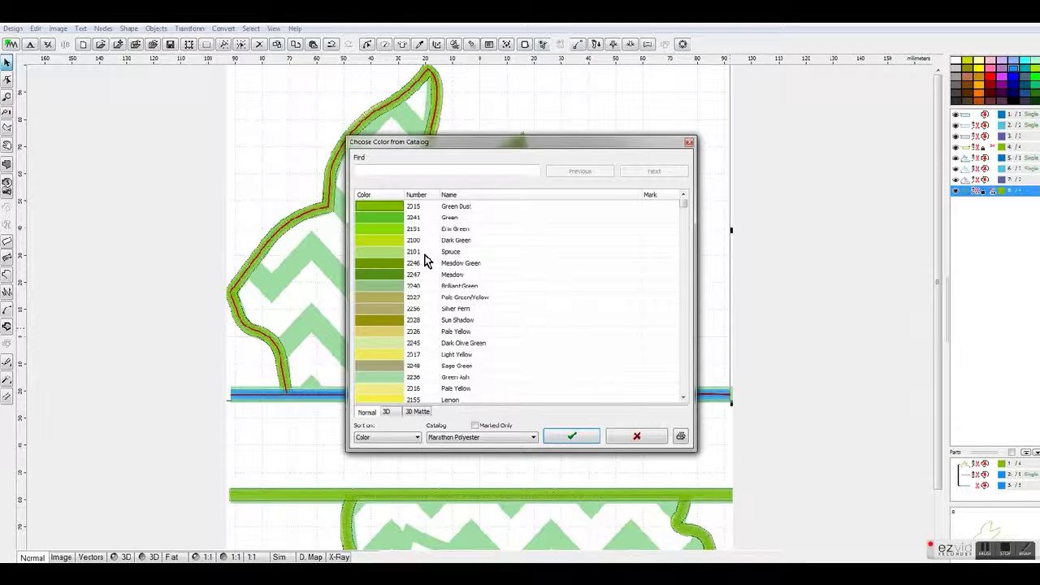
click(567, 437)
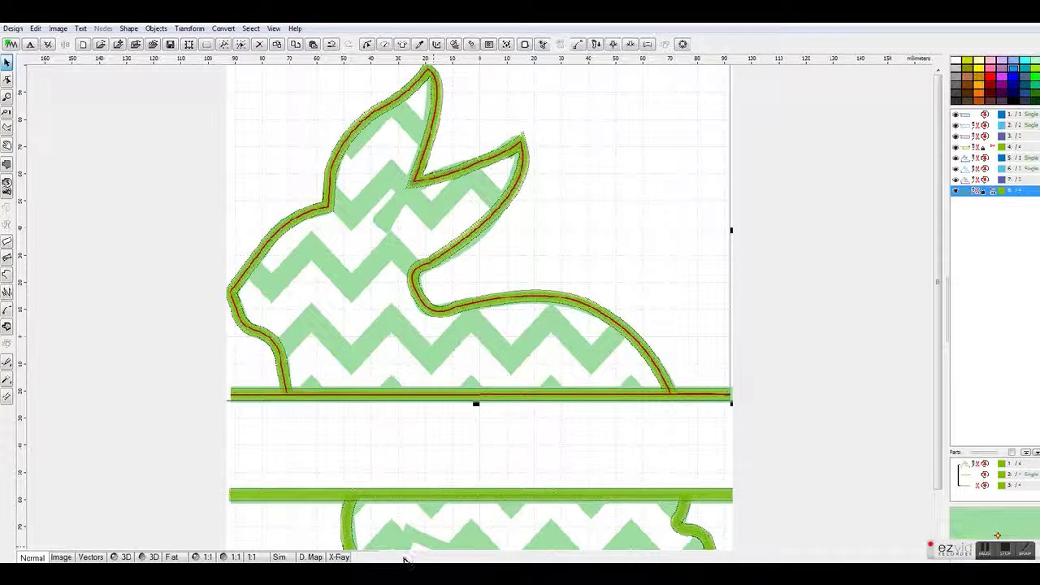
click(126, 557)
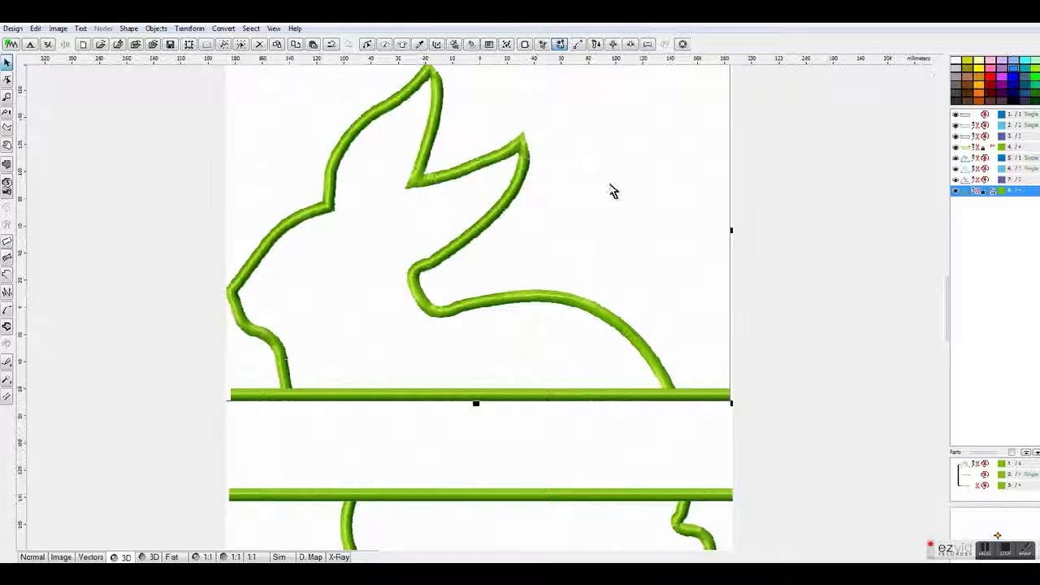
Delete the imported background image of the chevron bunny from the design.
scroll(610, 190, down, 3)
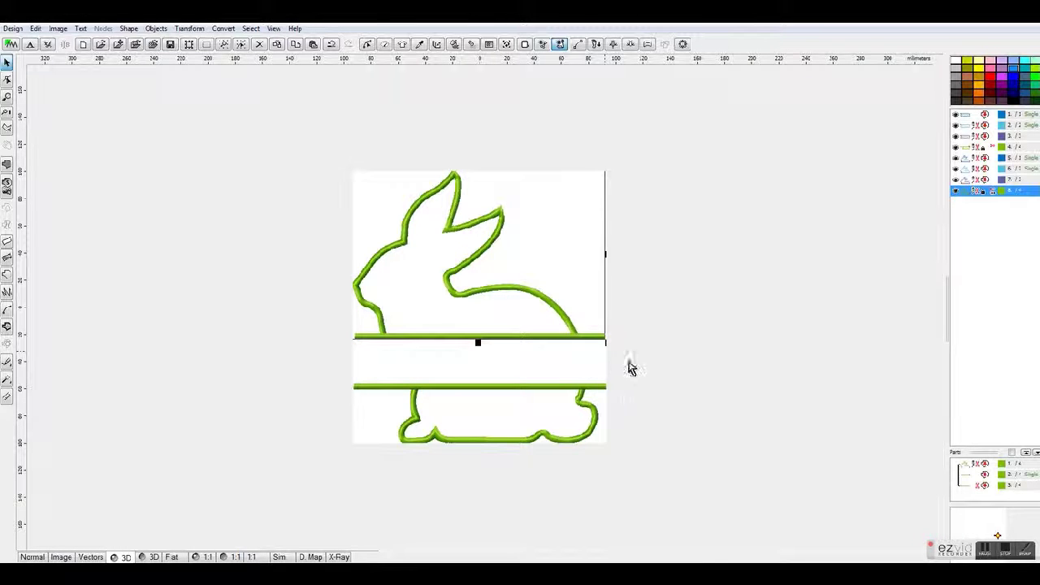
click(58, 29)
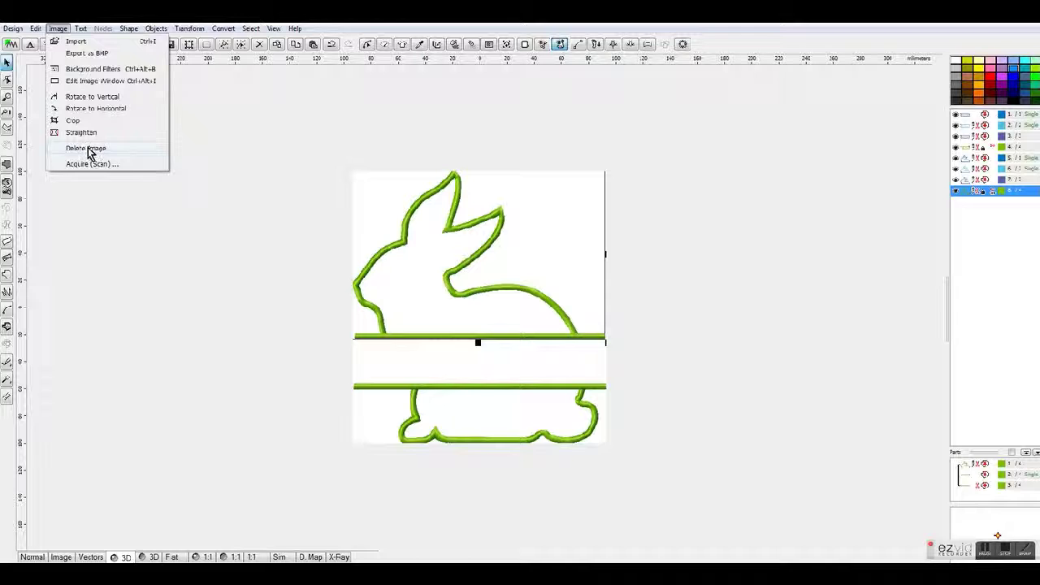
click(89, 149)
Set the hoop size in the preferences to Brother Square Hoop, 200 x 200 mm, and apply it.
click(36, 30)
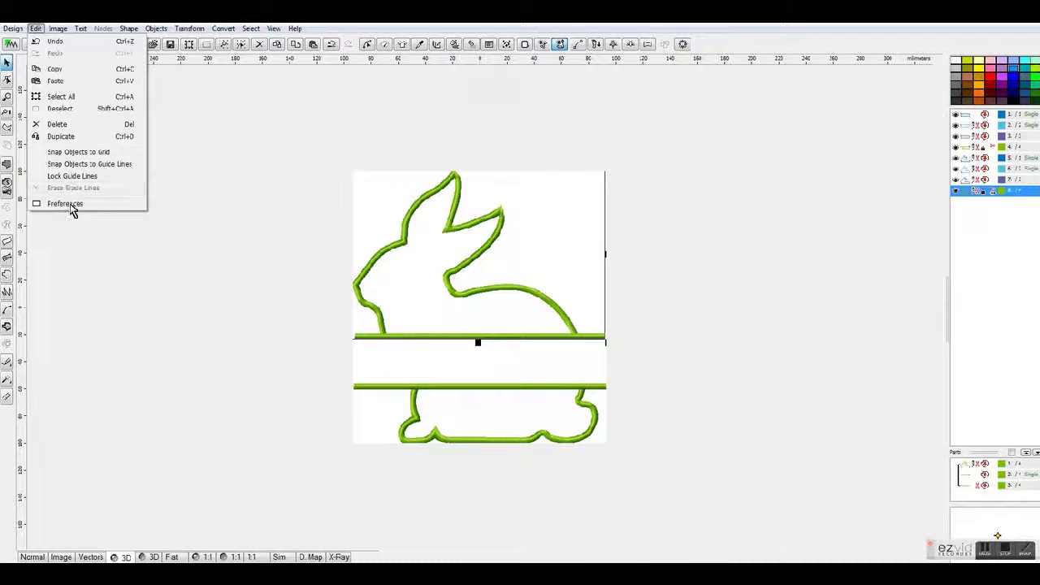
click(67, 204)
click(603, 208)
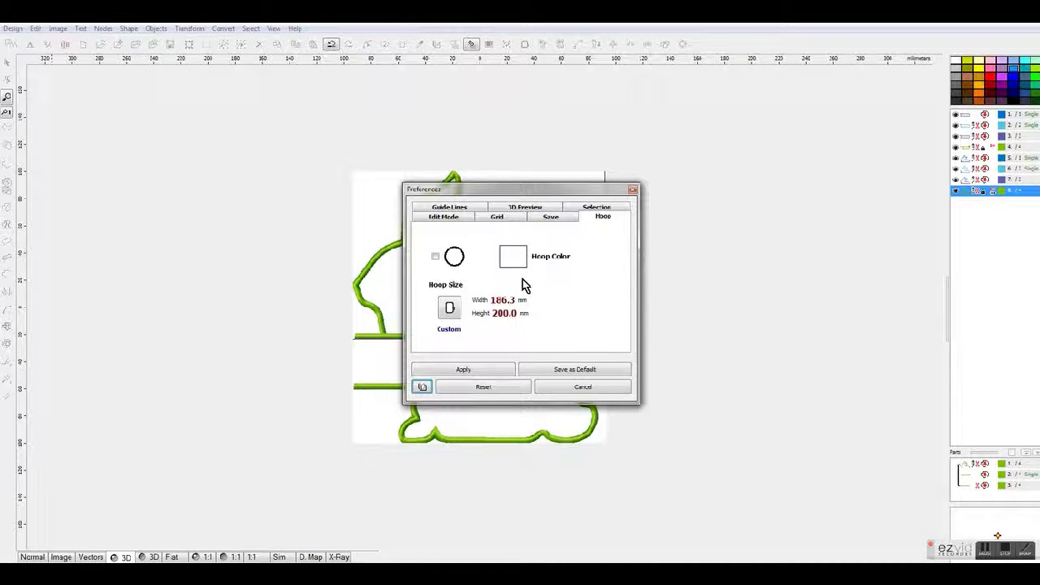
click(452, 309)
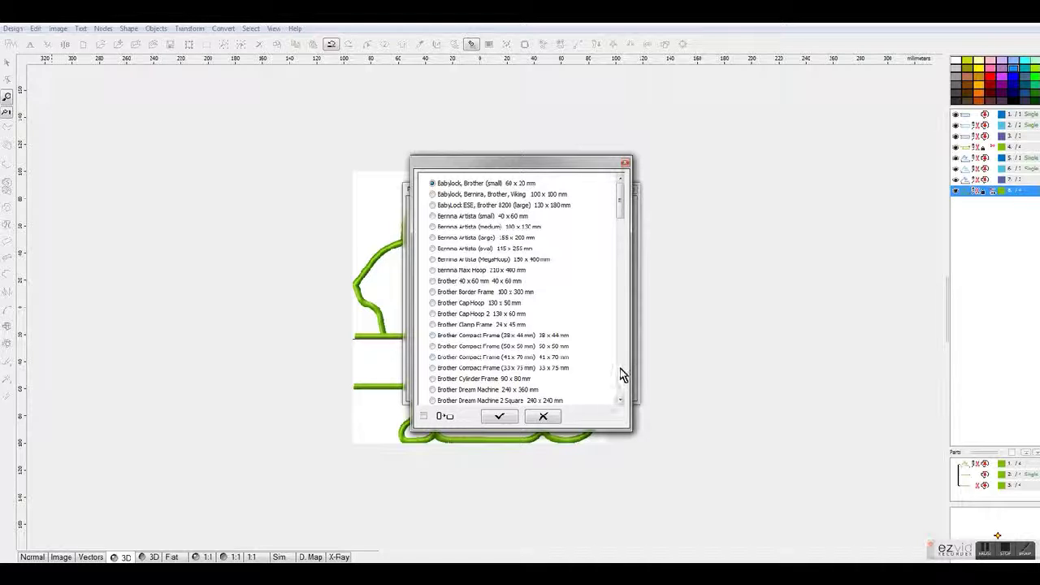
scroll(572, 298, down, 10)
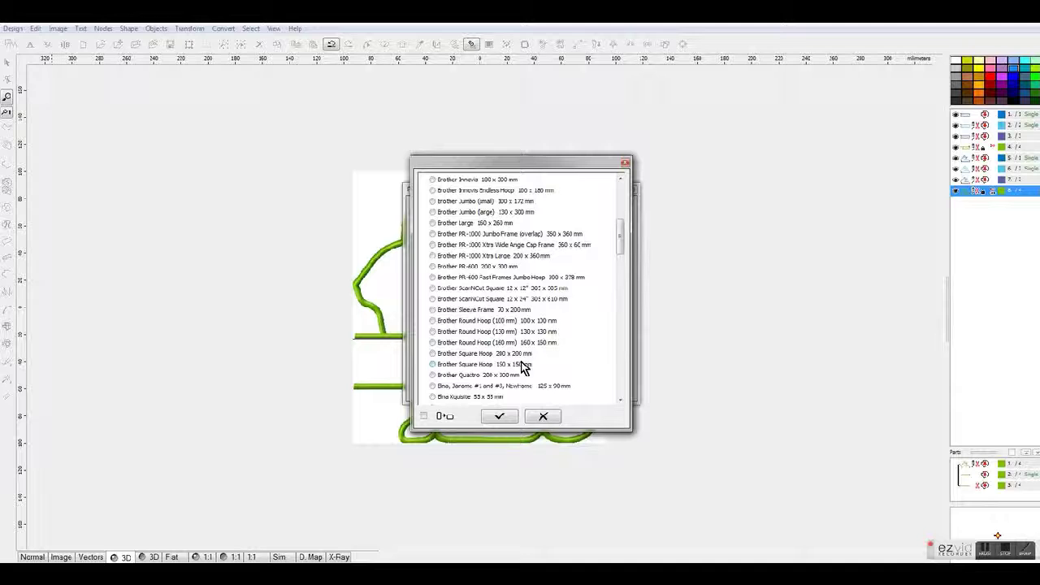
click(499, 416)
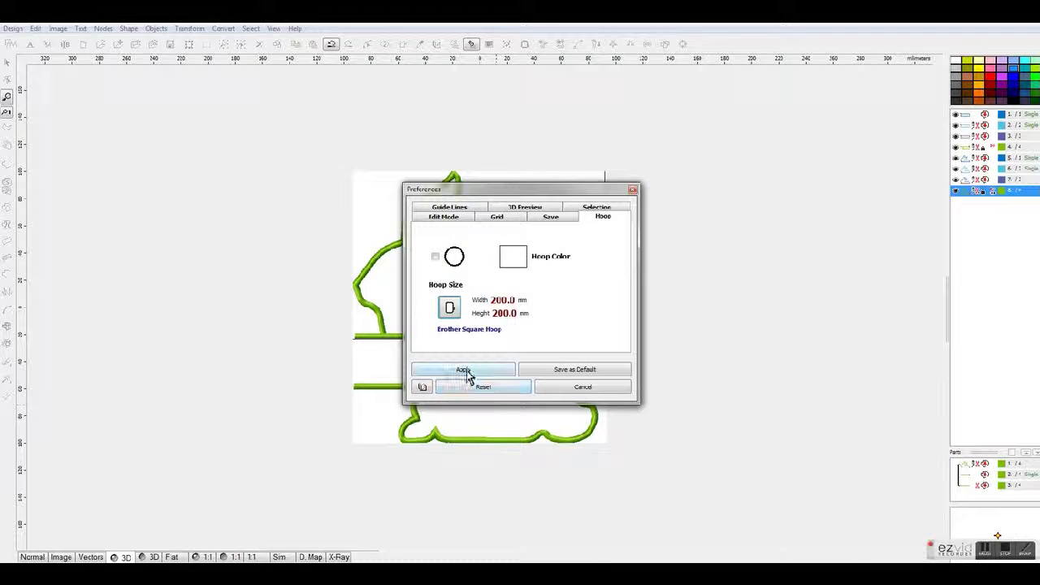
click(469, 370)
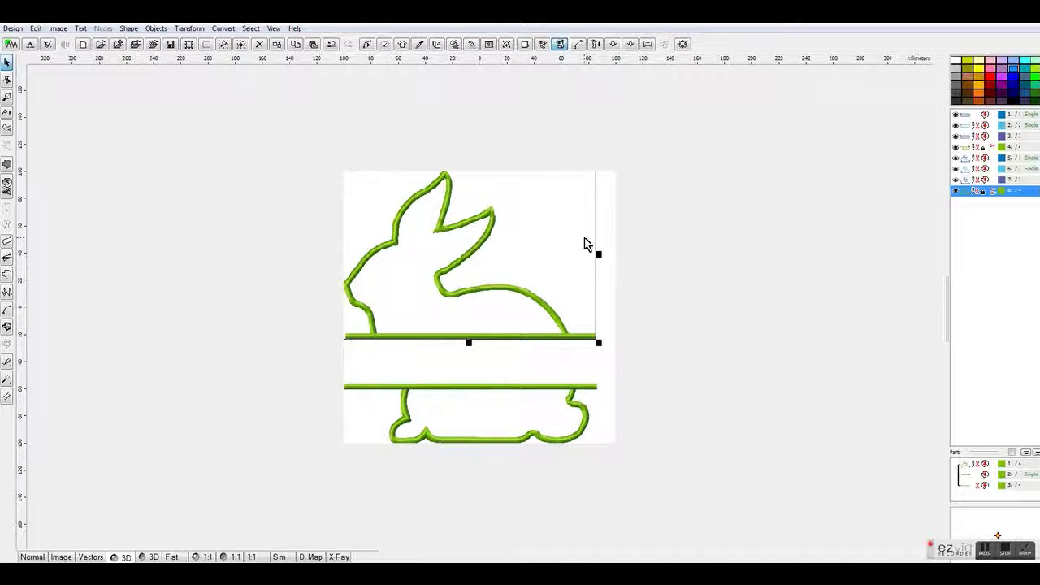
Select every object of the bunny design and bring them together to the center of the hoop.
key(ctrl+a)
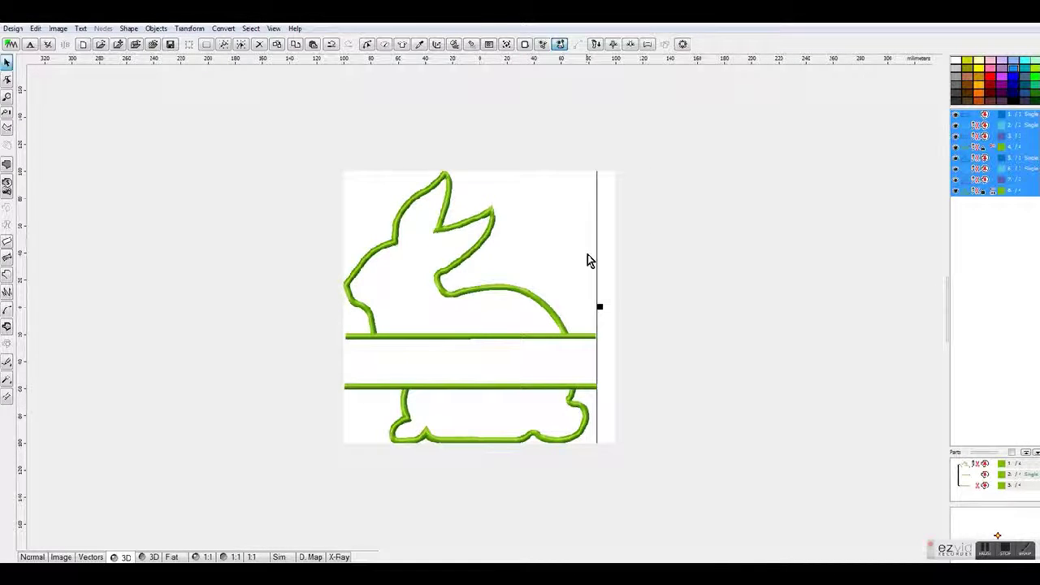
click(192, 33)
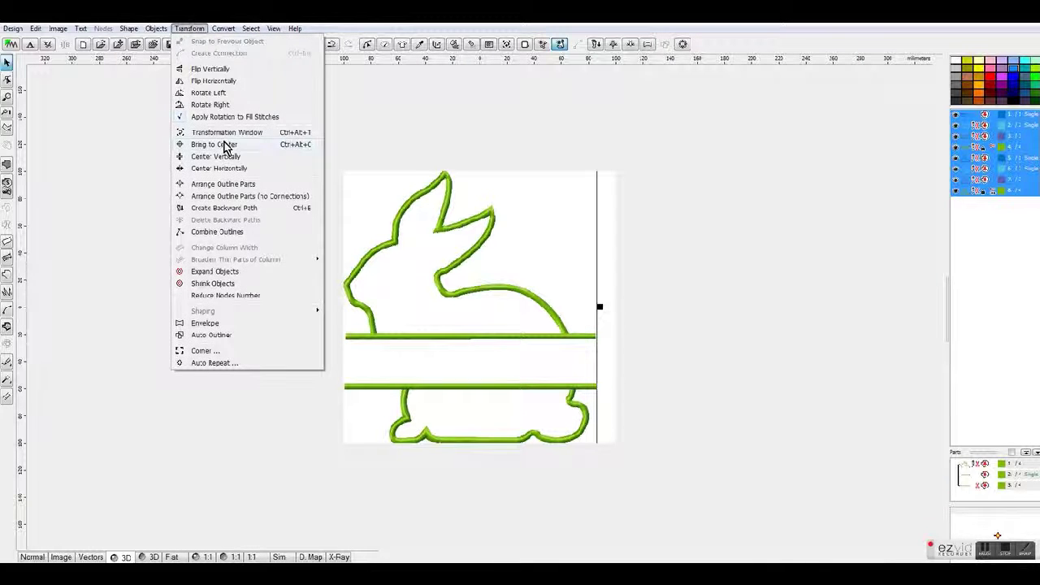
click(224, 146)
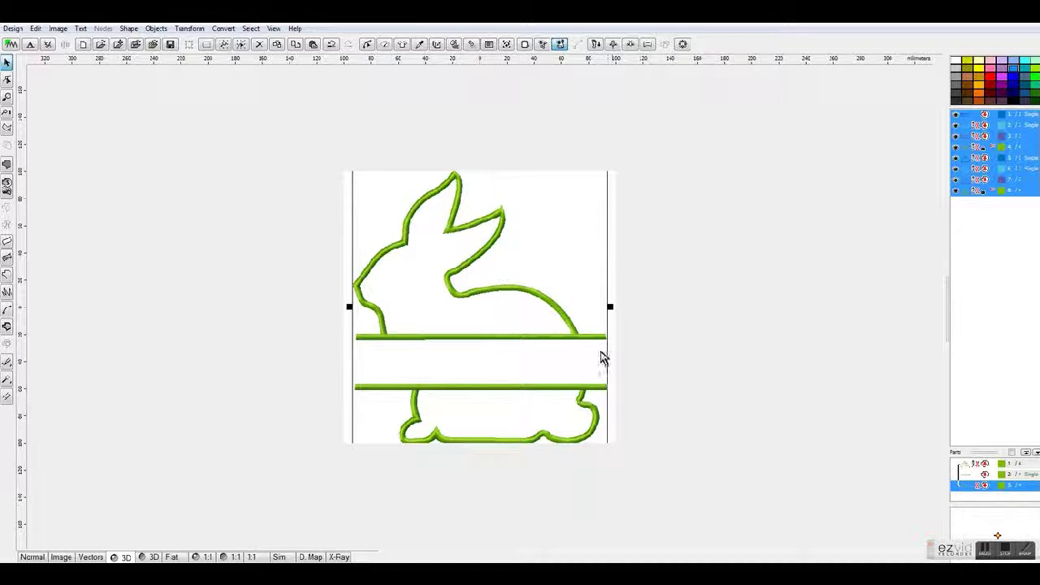
click(1008, 554)
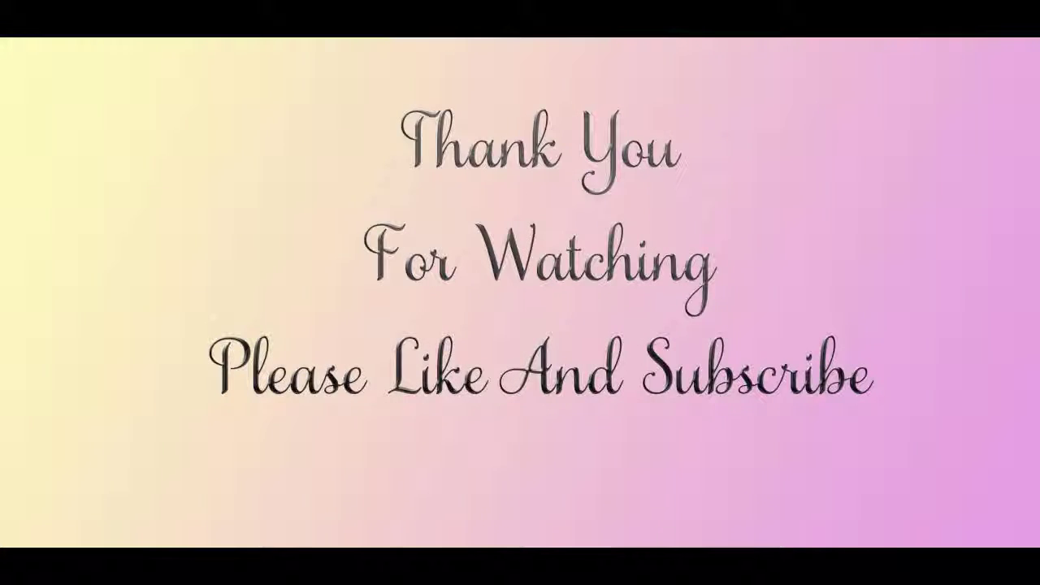